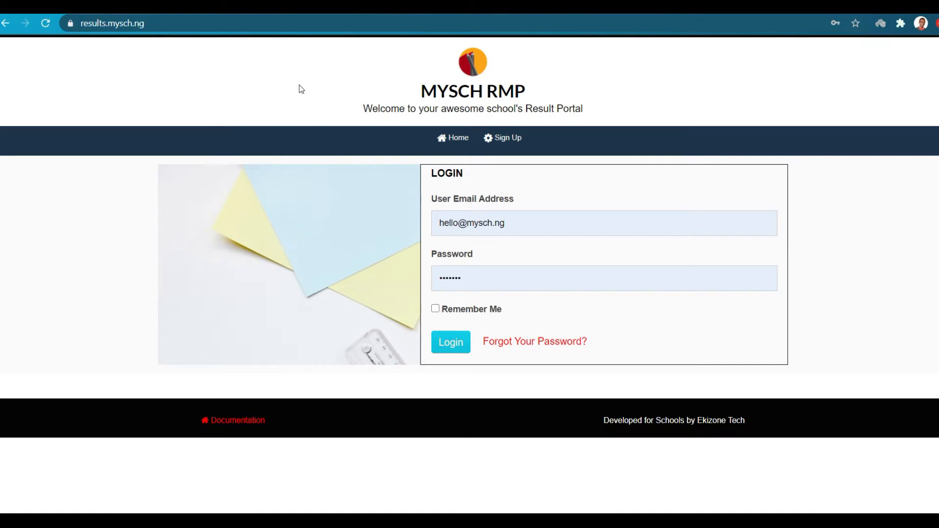
Reload the portal login page and sign in with the saved administrator credentials.
left_click(153, 27)
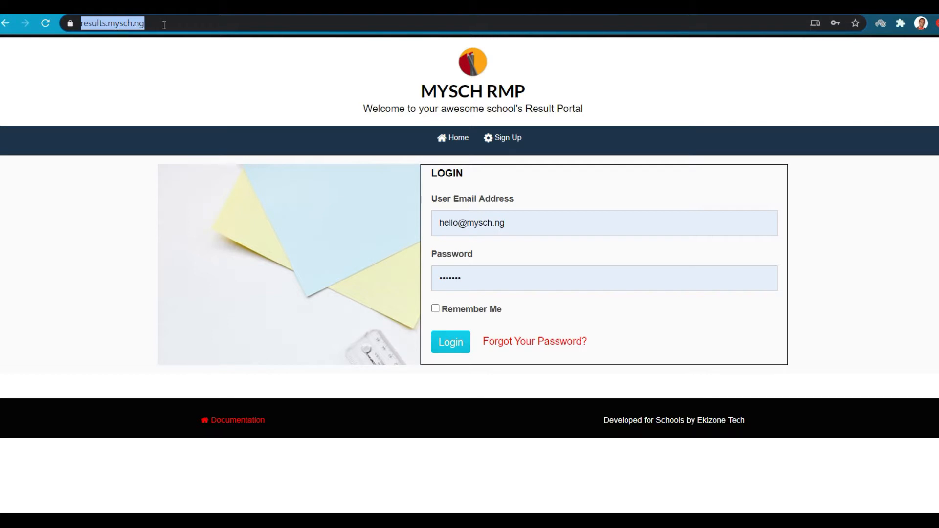
key("Return")
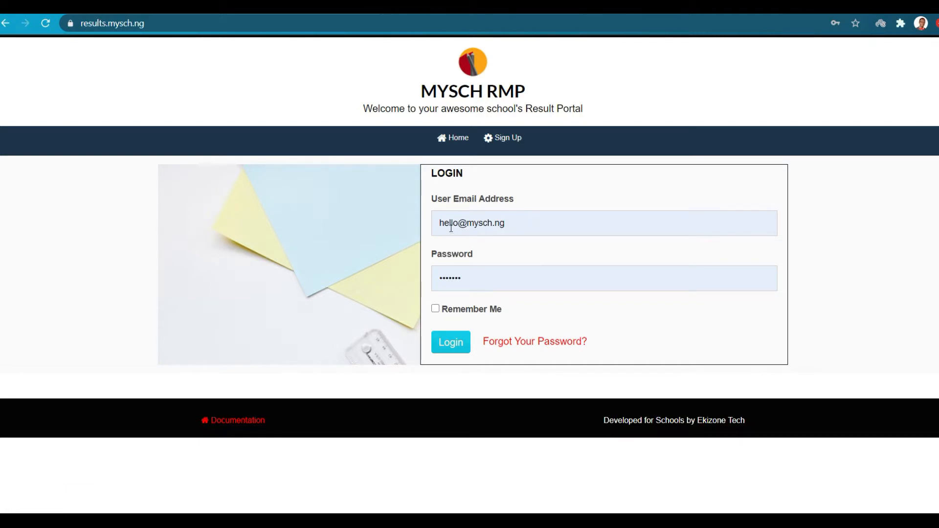
left_click(451, 348)
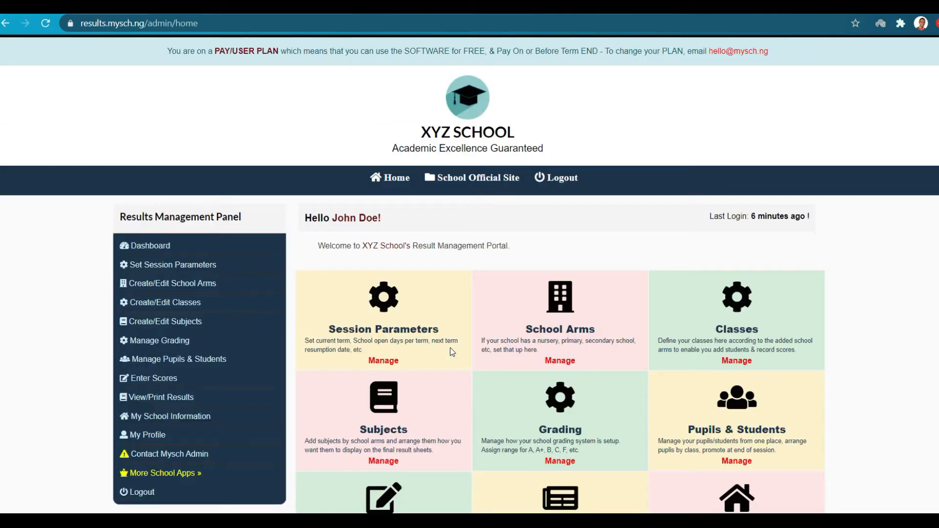
scroll(450, 348, "down", 2)
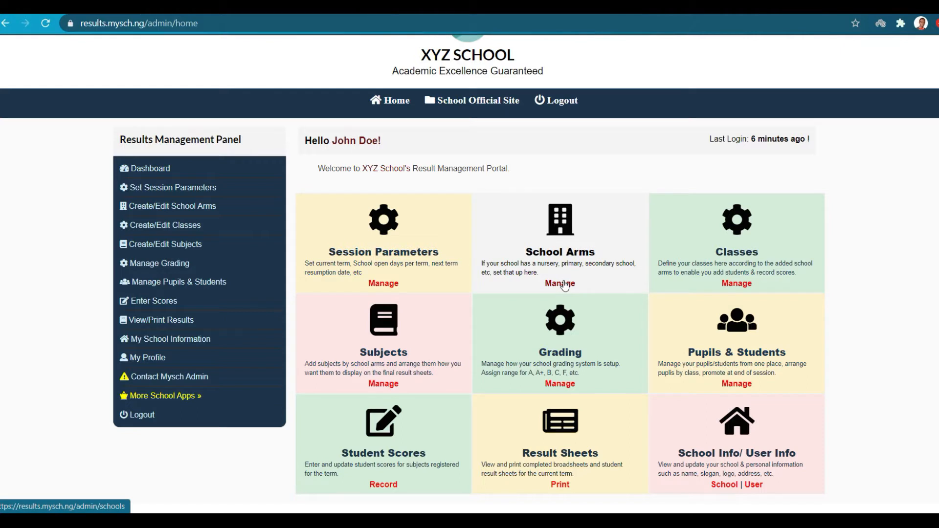
scroll(567, 337, "up", 2)
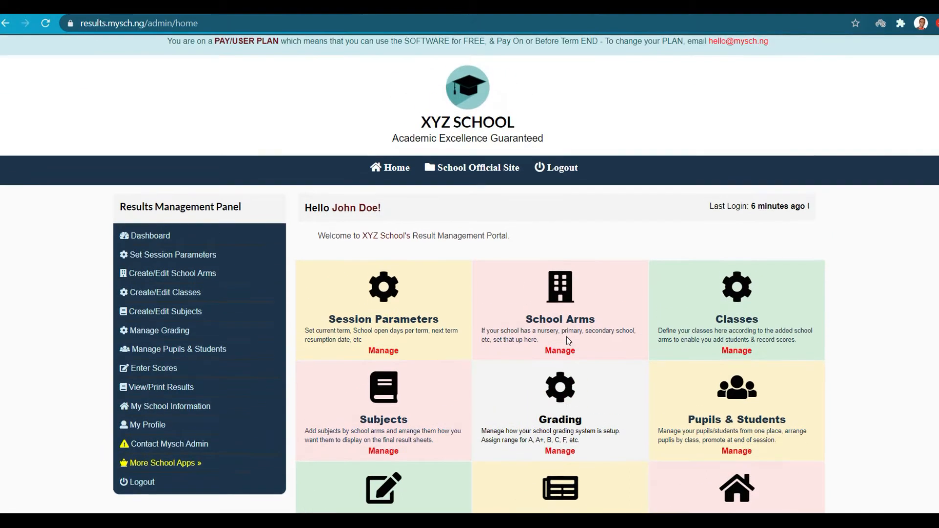
scroll(566, 336, "up", 1)
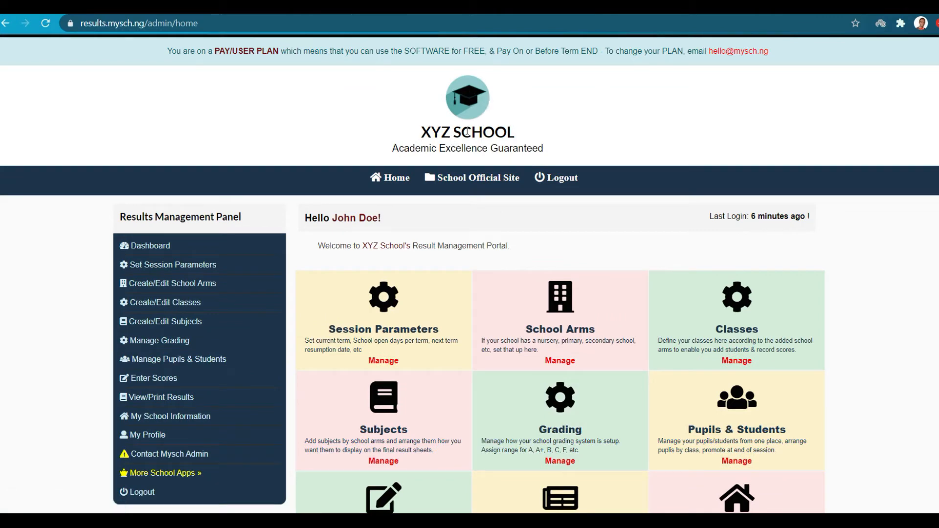
left_click_drag(394, 153, 534, 148)
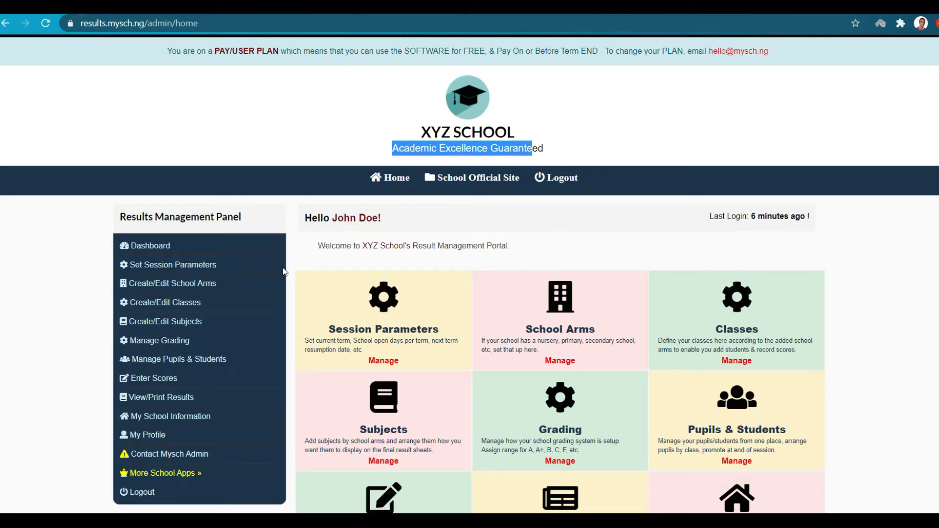
In Set Session Parameters, choose Current Session 2020/2021 and Current Term 1st Term.
left_click(185, 268)
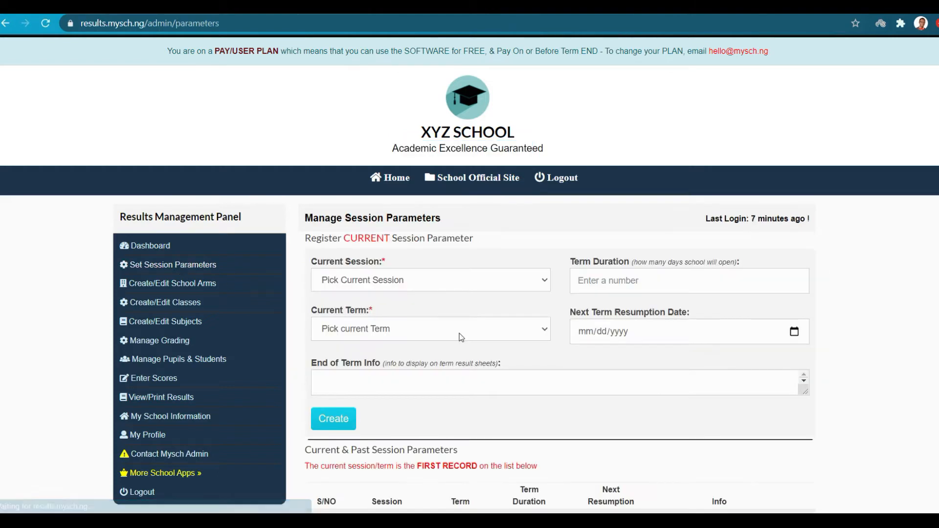
scroll(461, 336, "down", 2)
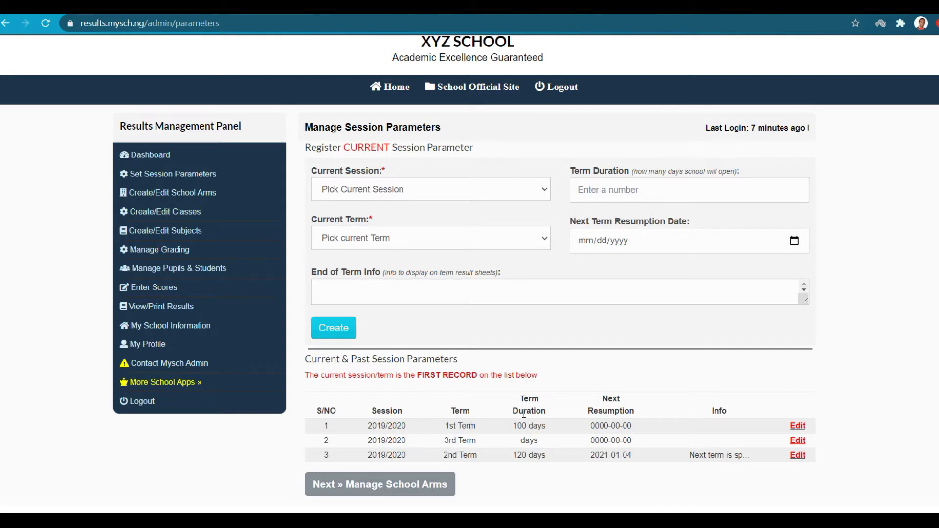
left_click(437, 197)
left_click(368, 224)
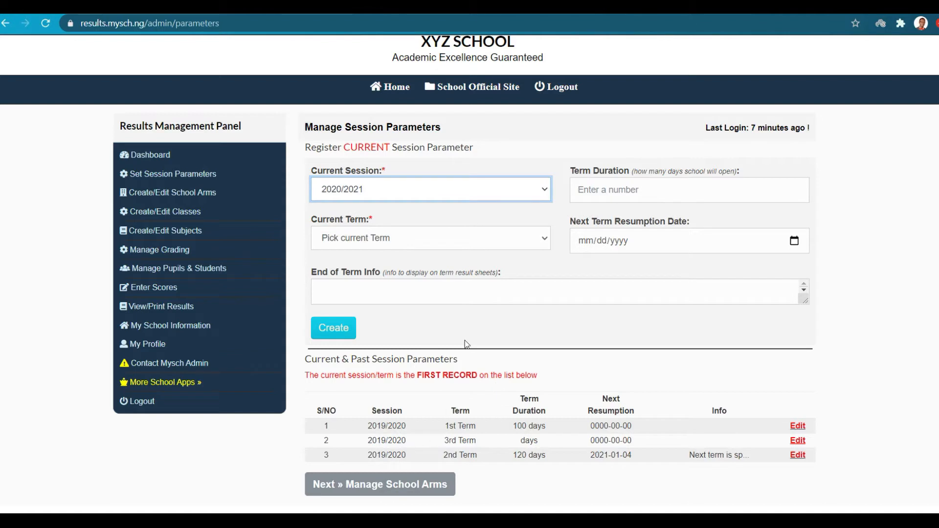
left_click(415, 243)
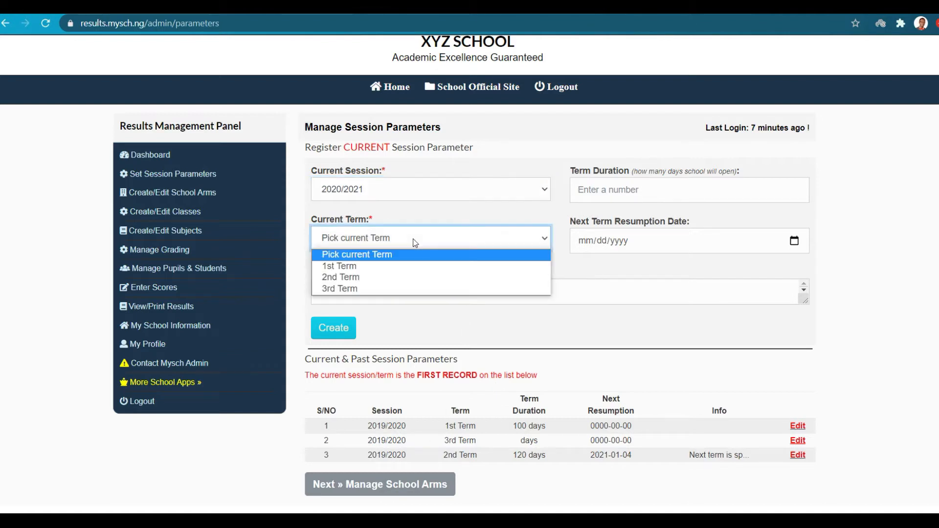
left_click(376, 266)
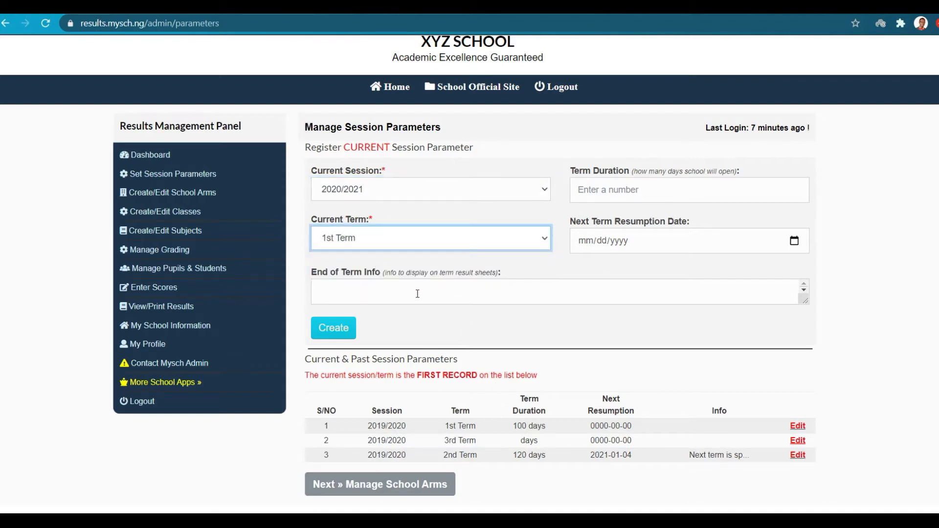
Add the end-of-term note 'Pay your fees on time' and create the session parameters.
left_click(387, 297)
type("Pay your fees on time")
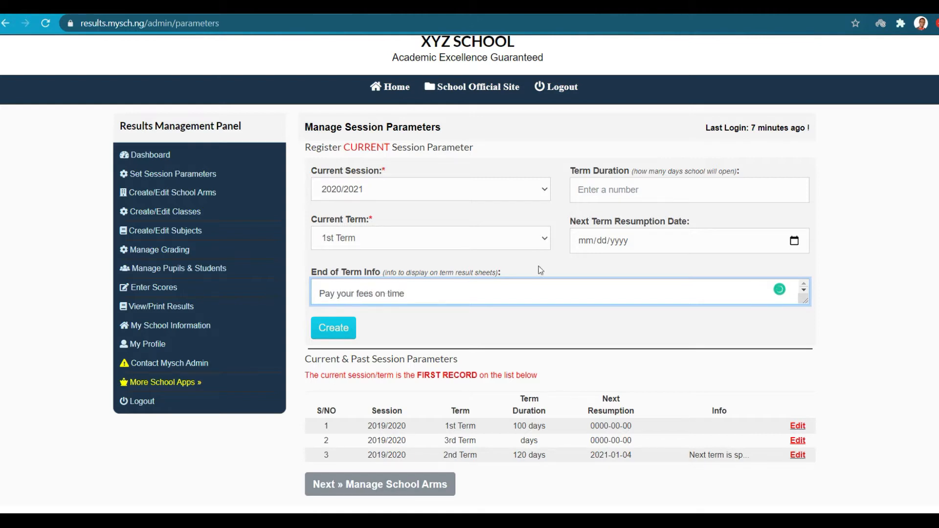
left_click(712, 270)
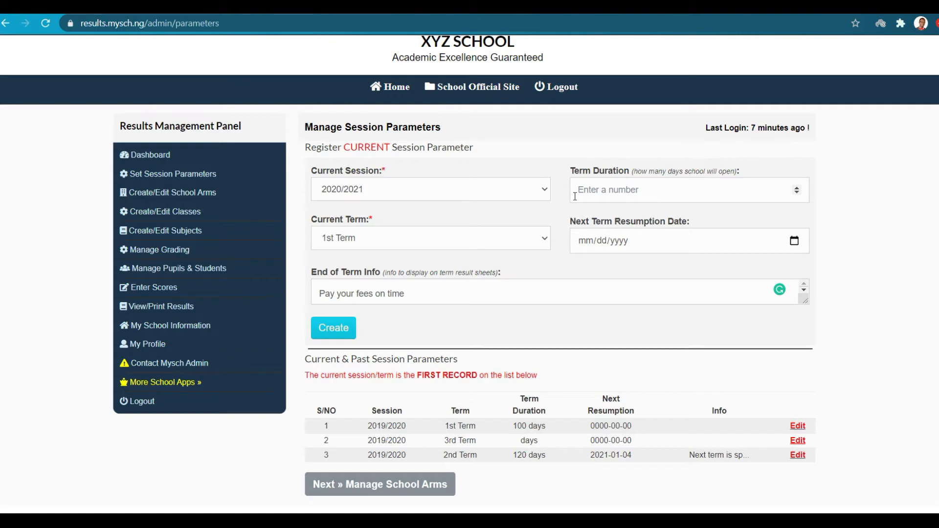
left_click(340, 338)
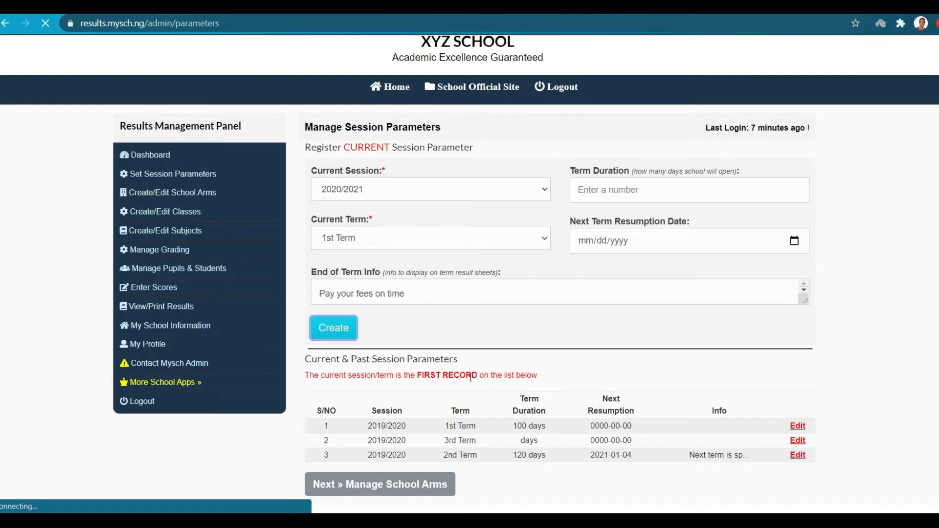
scroll(471, 378, "down", 3)
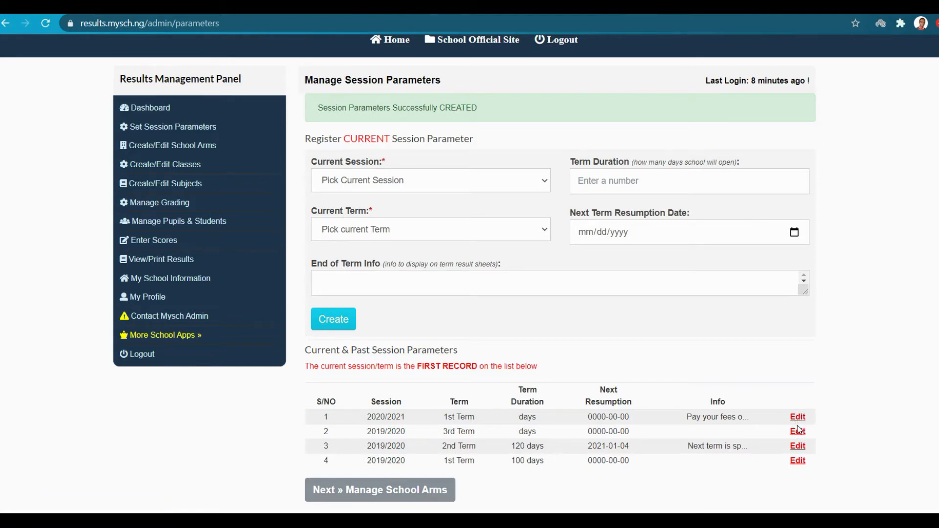
Edit the 2019/2020 3rd Term entry, tick Make current Session?, and update it.
left_click(799, 430)
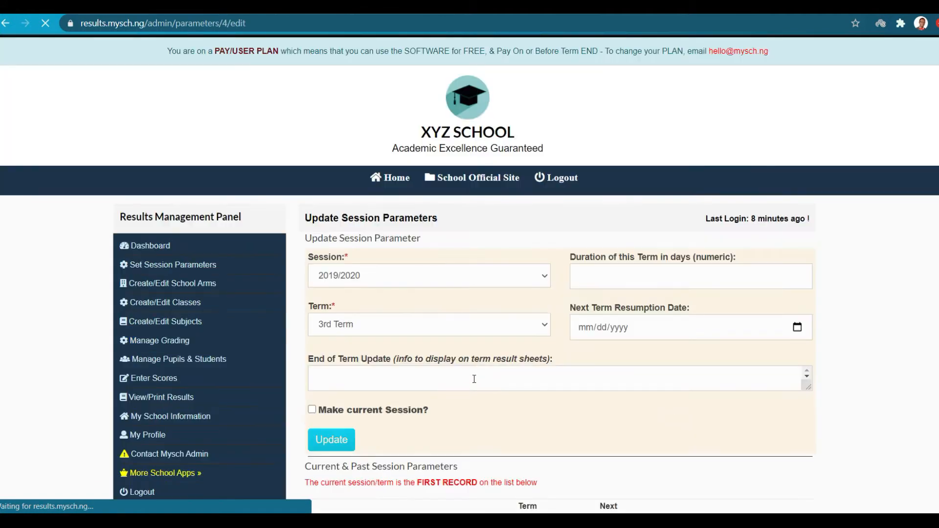
left_click(312, 410)
scroll(335, 419, "down", 2)
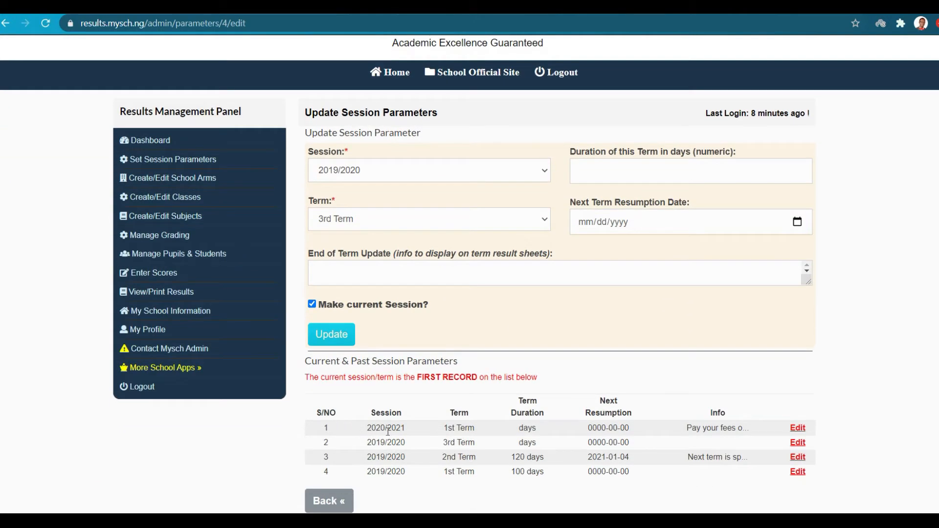
left_click(320, 331)
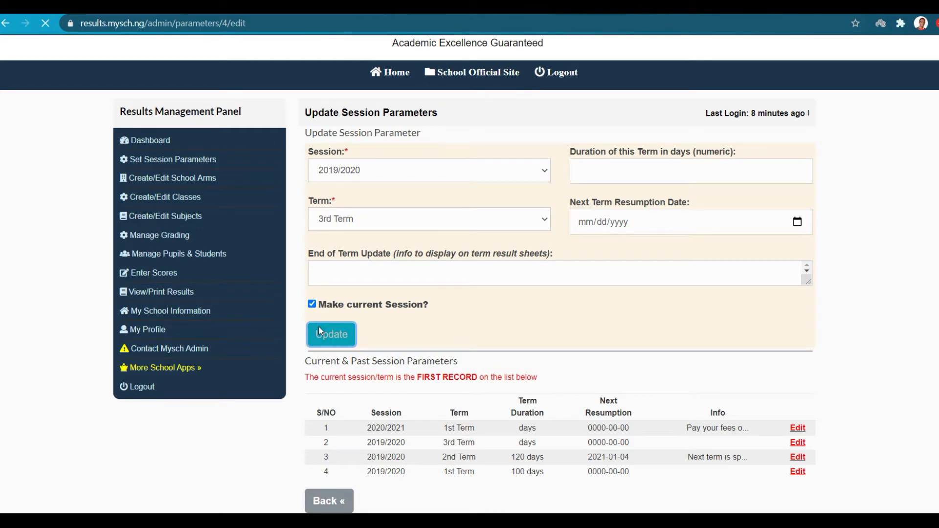
scroll(565, 427, "down", 3)
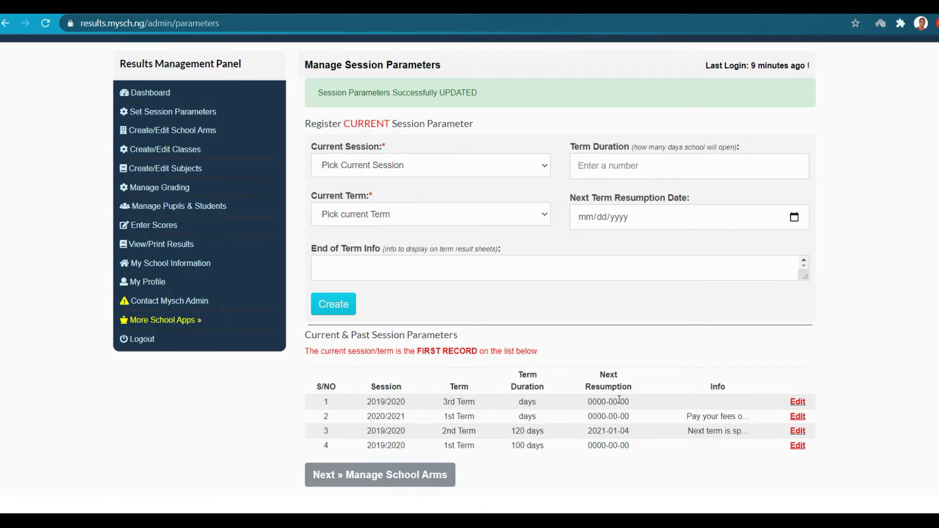
scroll(618, 400, "up", 2)
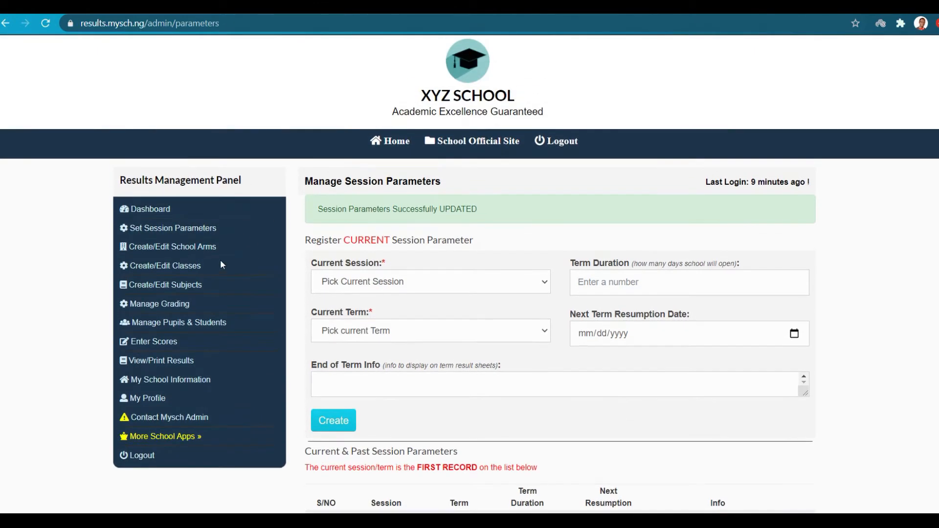
Create a Nursery school arm from the School Arm Name list.
left_click(165, 247)
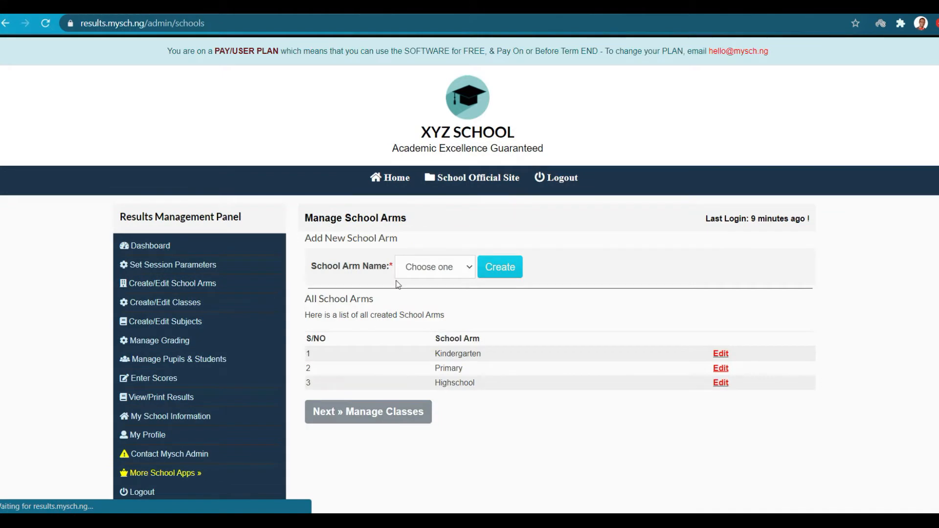
left_click(445, 273)
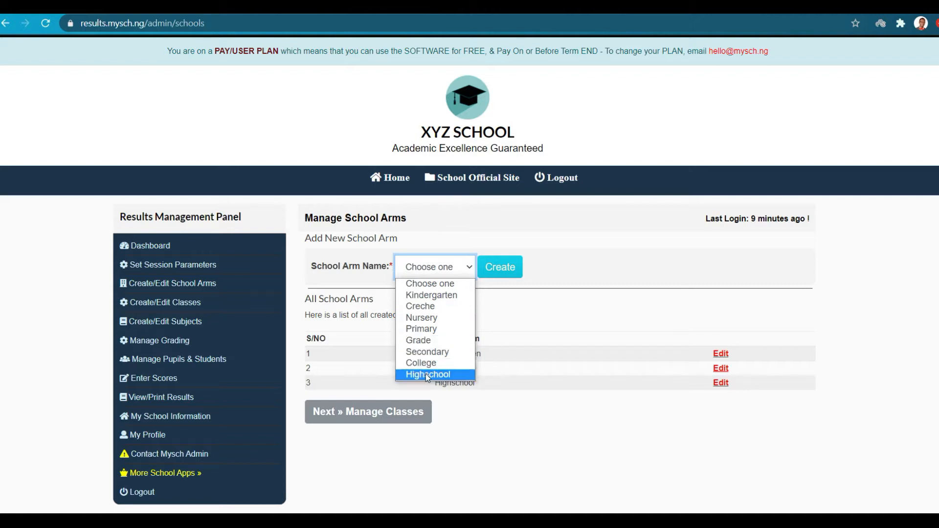
left_click(517, 282)
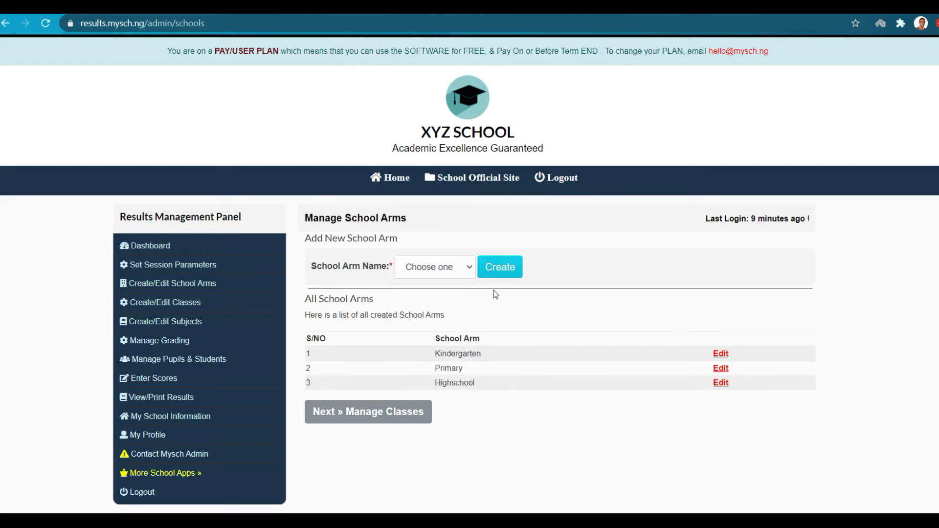
left_click(446, 268)
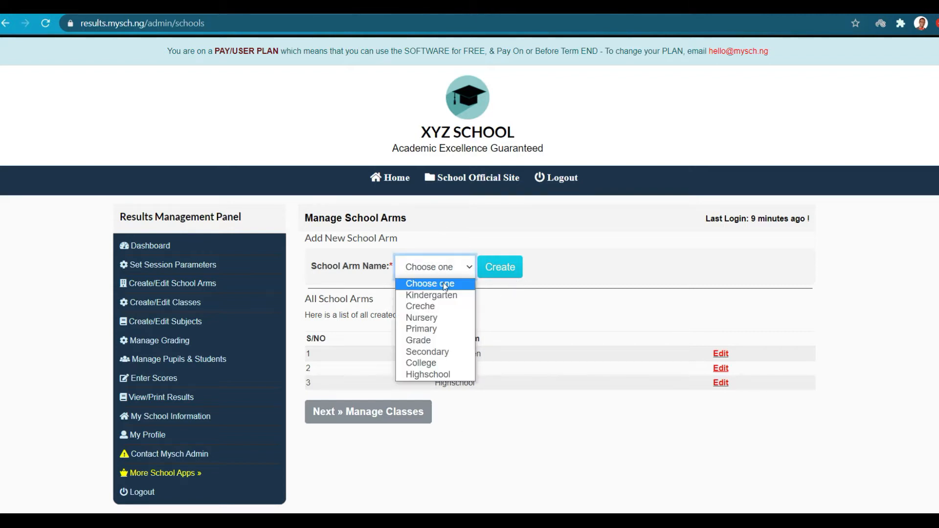
left_click(435, 319)
left_click(503, 269)
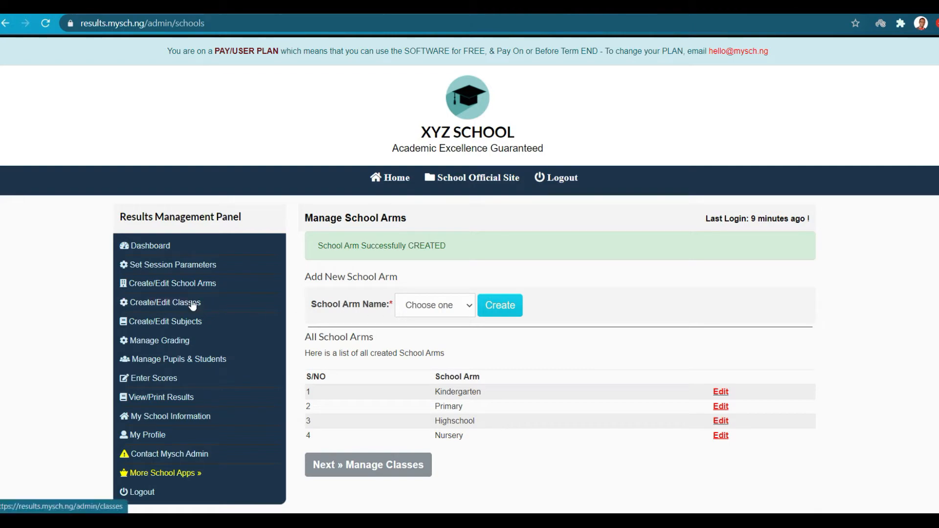
Create the class Nursery 1 under the Nursery school arm.
left_click(159, 306)
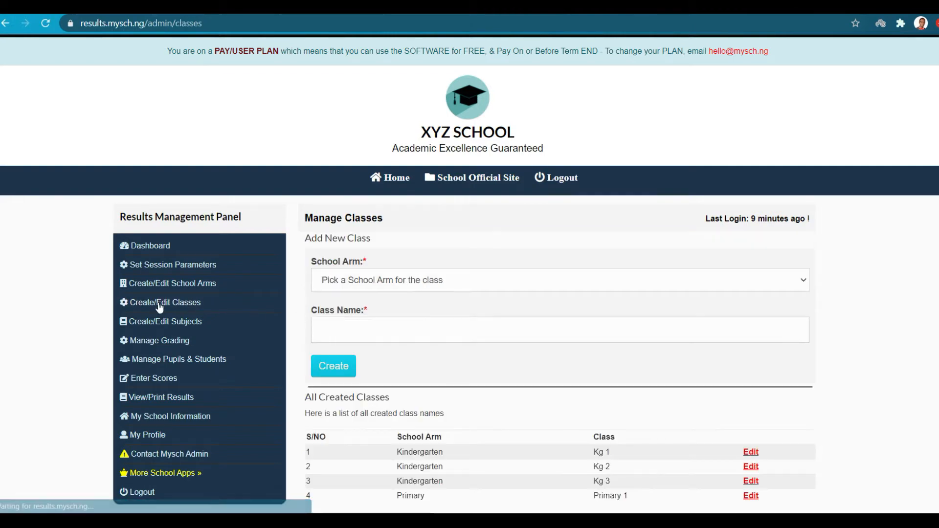
scroll(452, 355, "down", 2)
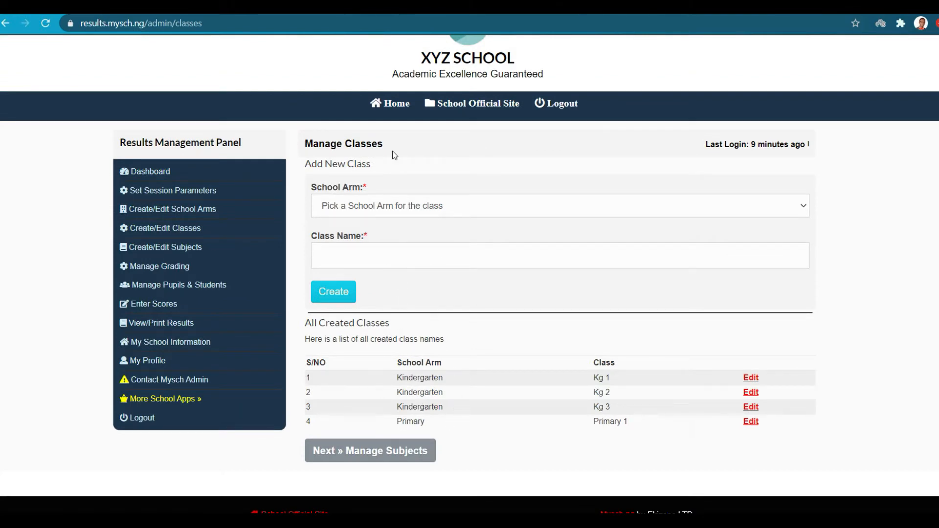
left_click(400, 206)
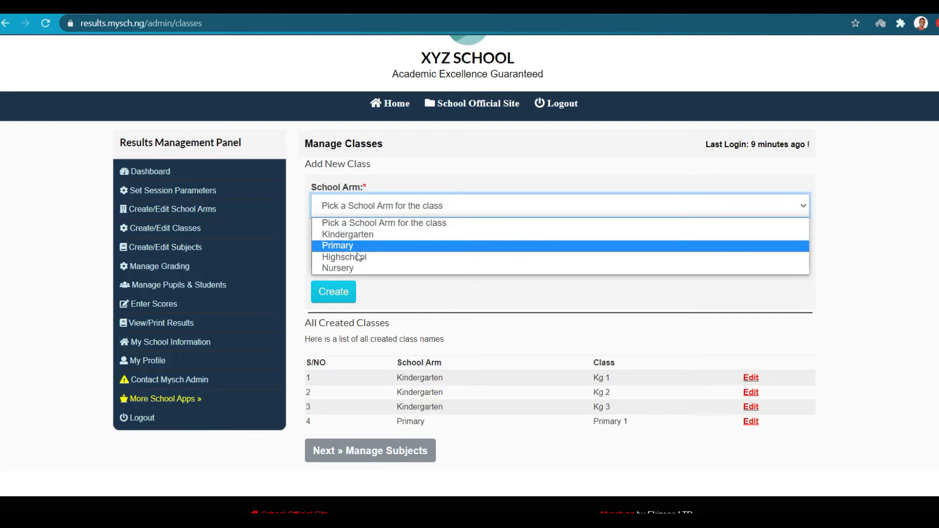
left_click(354, 267)
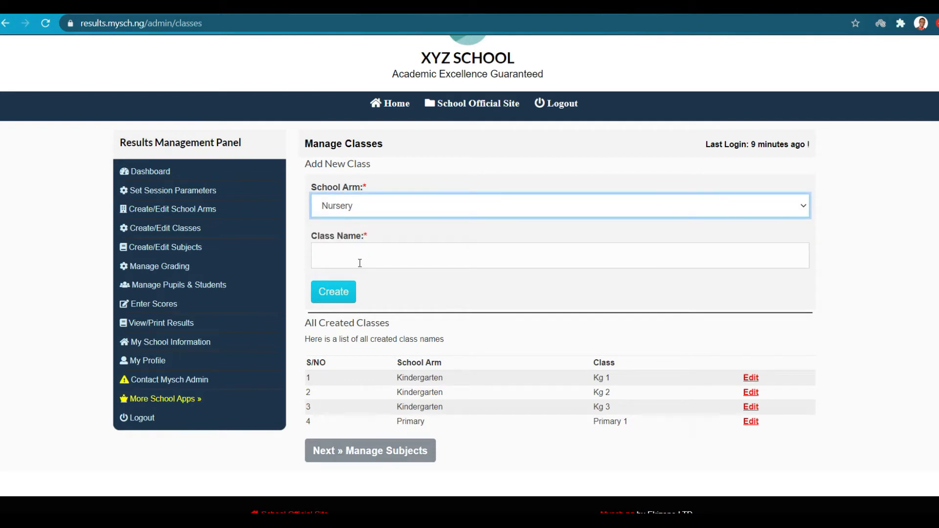
left_click(360, 263)
type("N")
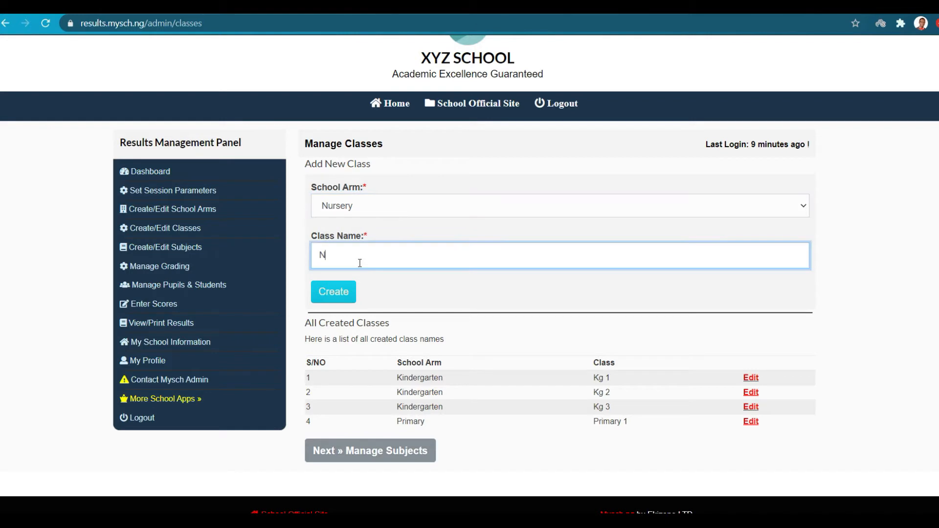
type("ursery 1")
left_click(336, 285)
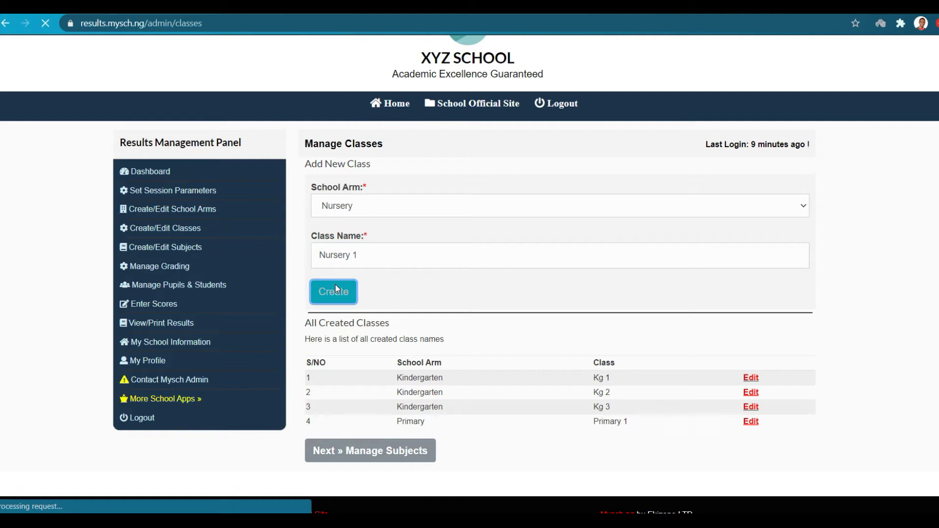
Create the class Nursery 2 under the Nursery school arm.
scroll(335, 284, "down", 3)
scroll(447, 357, "up", 3)
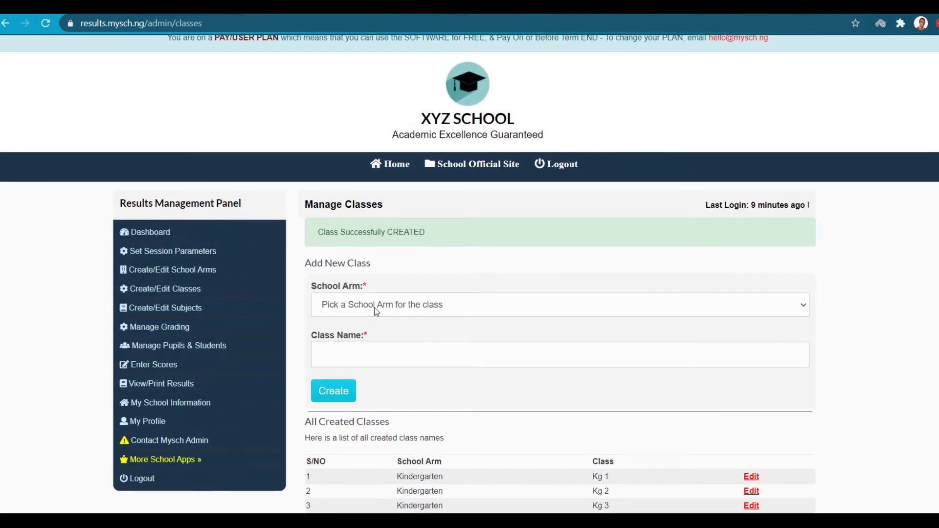
left_click(377, 311)
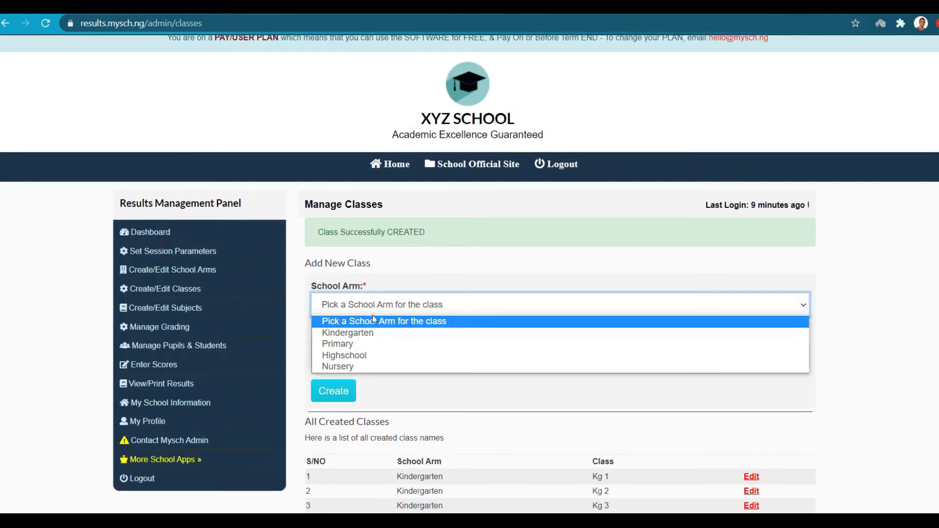
left_click(357, 367)
left_click(370, 363)
type("B")
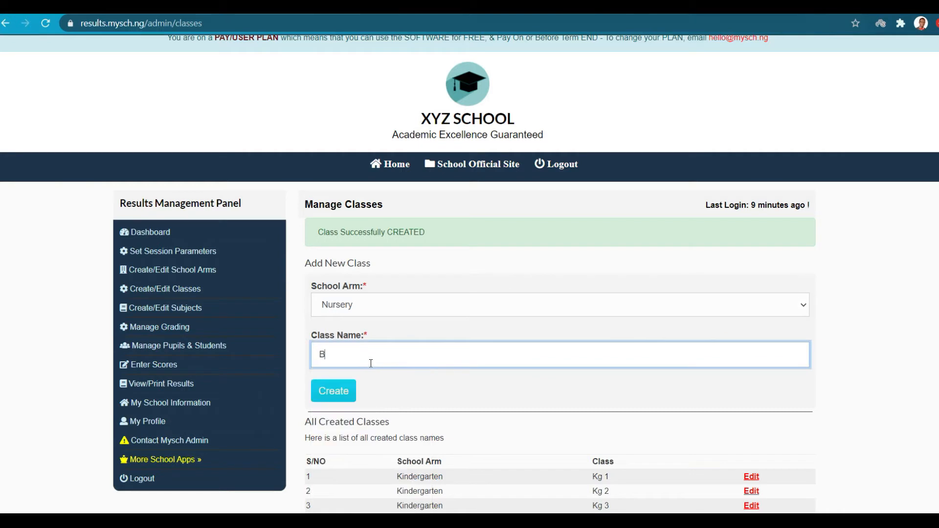
key("BackSpace")
type("Nursery 2")
left_click(330, 388)
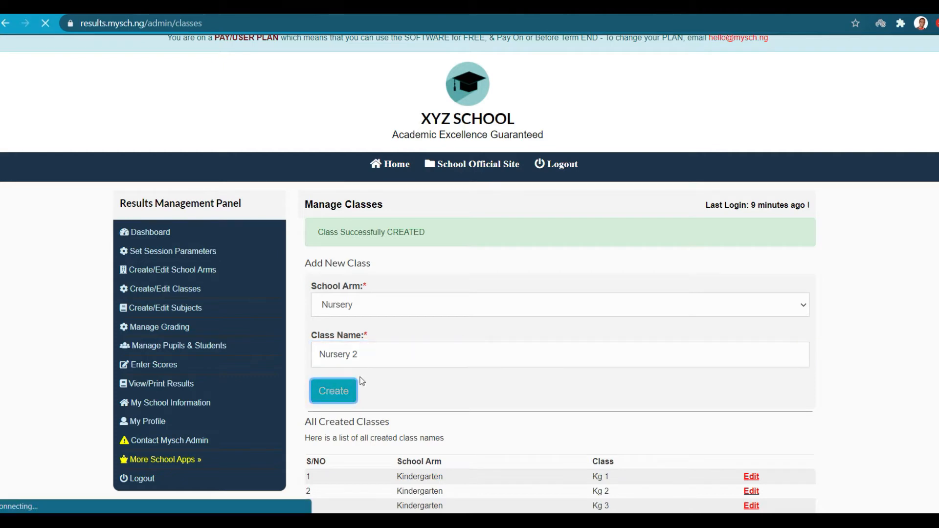
scroll(522, 350, "down", 3)
scroll(497, 416, "down", 3)
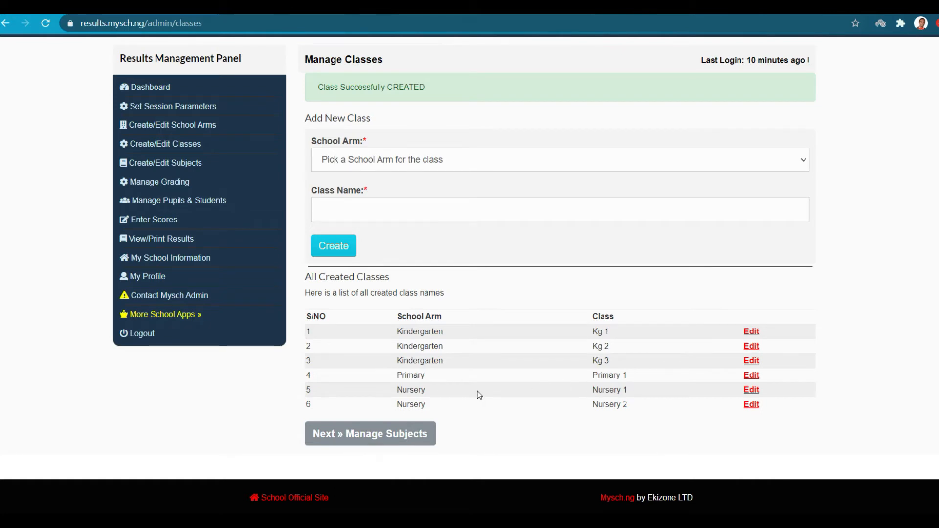
scroll(479, 396, "up", 4)
Create the class Primary 2 under the Primary school arm.
left_click(386, 321)
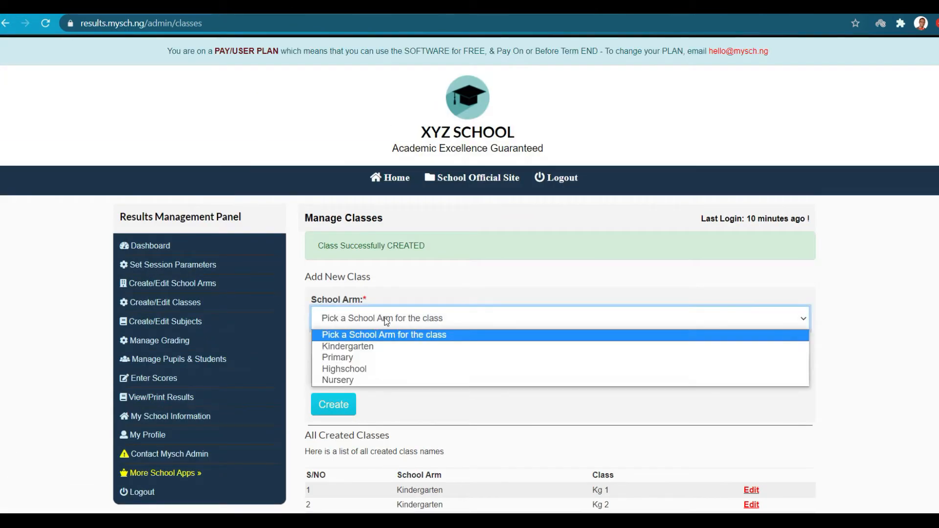
left_click(384, 357)
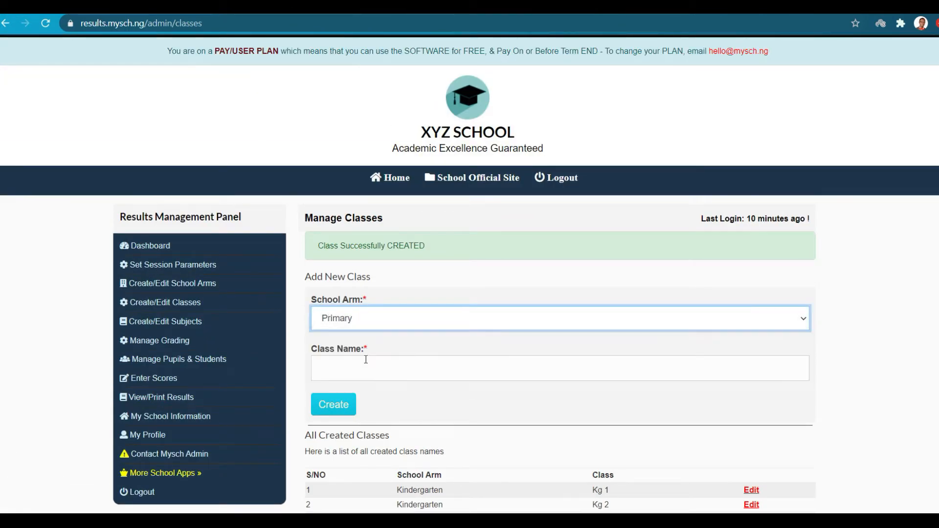
left_click(383, 321)
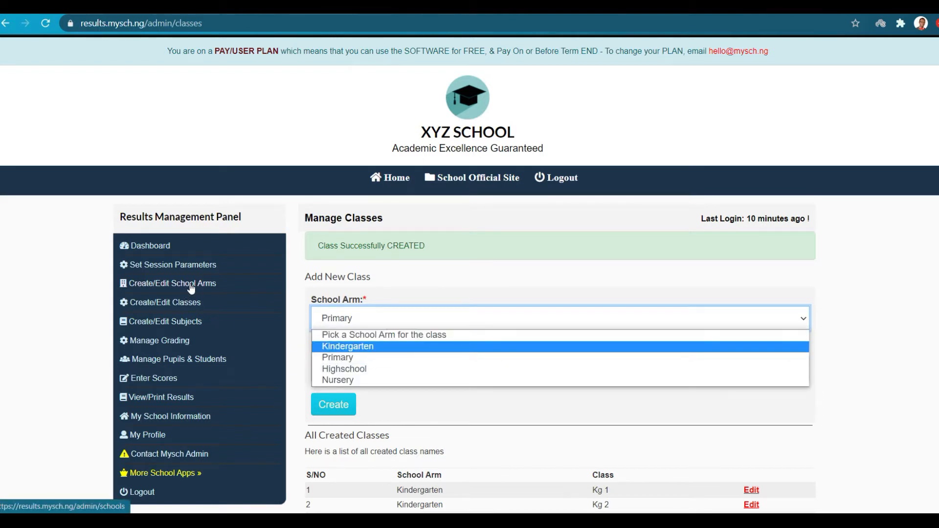
left_click(366, 359)
left_click(353, 369)
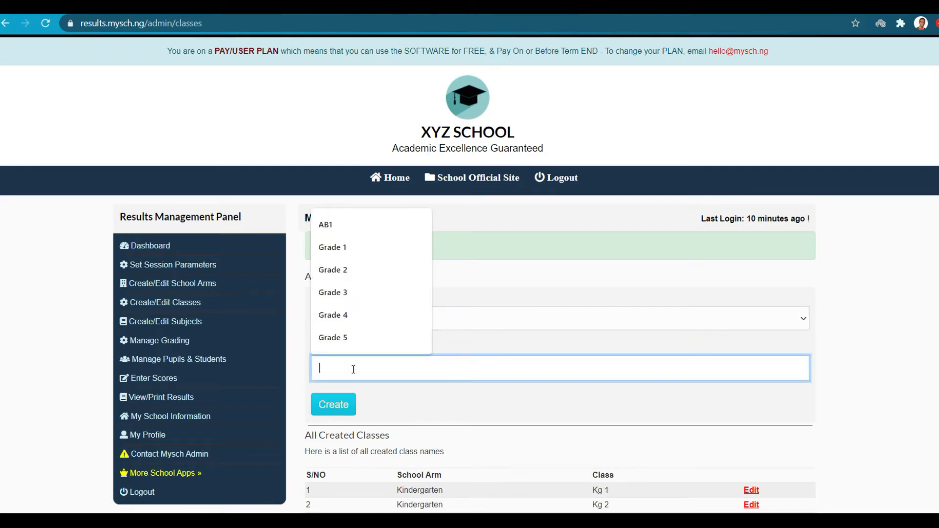
type("P")
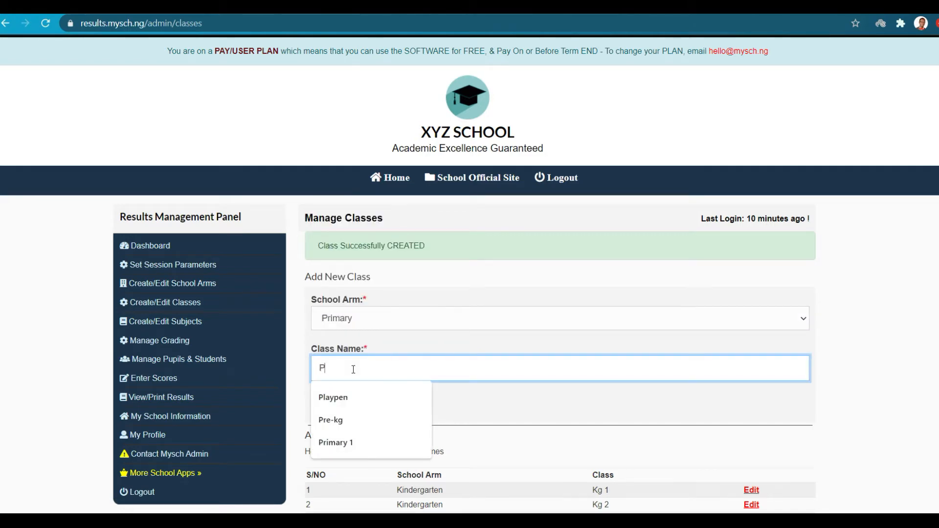
type("rimary 2")
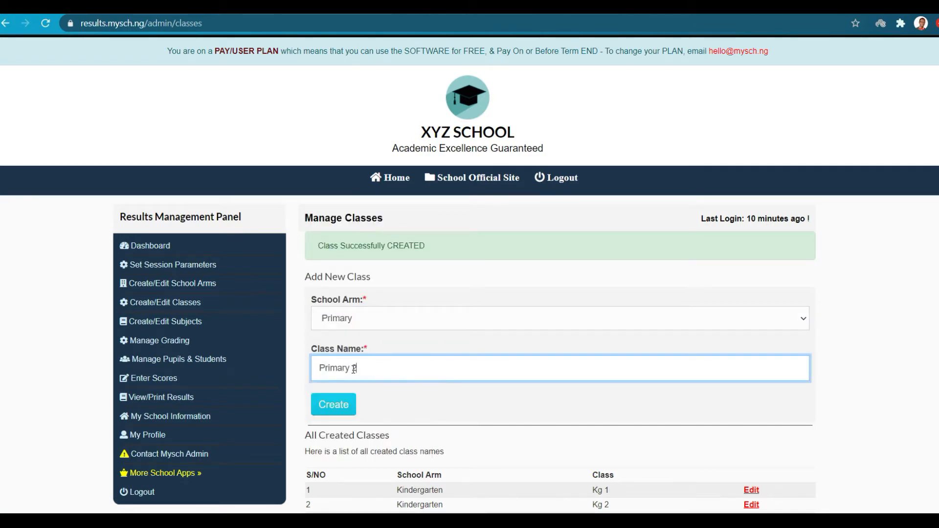
left_click(330, 406)
scroll(562, 410, "down", 3)
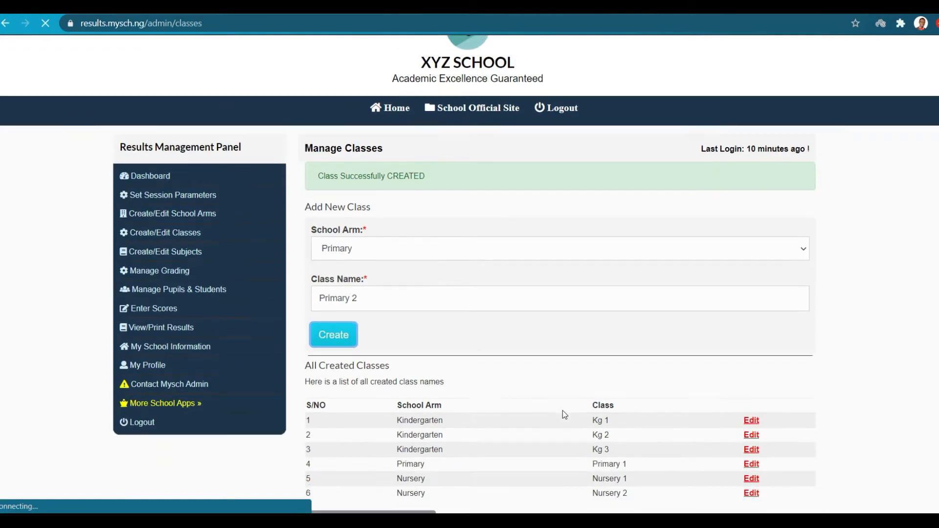
scroll(522, 414, "down", 3)
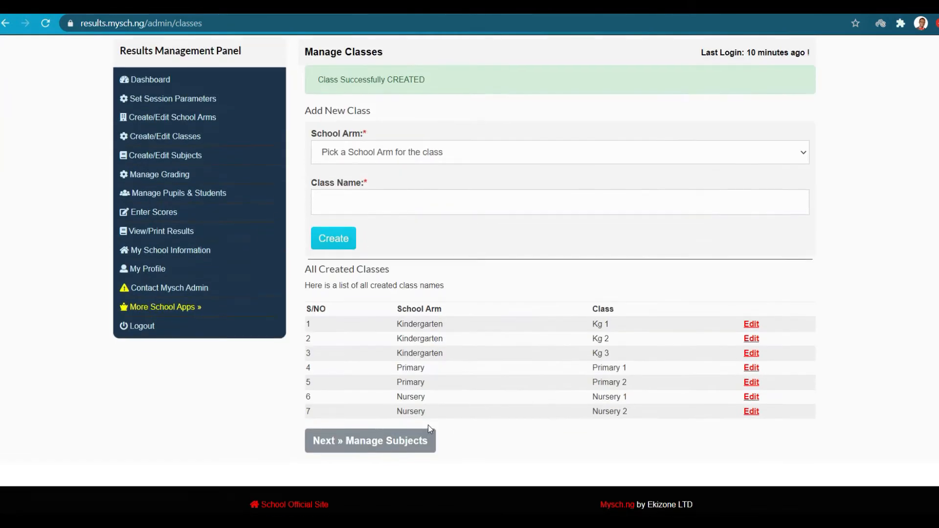
scroll(631, 418, "up", 3)
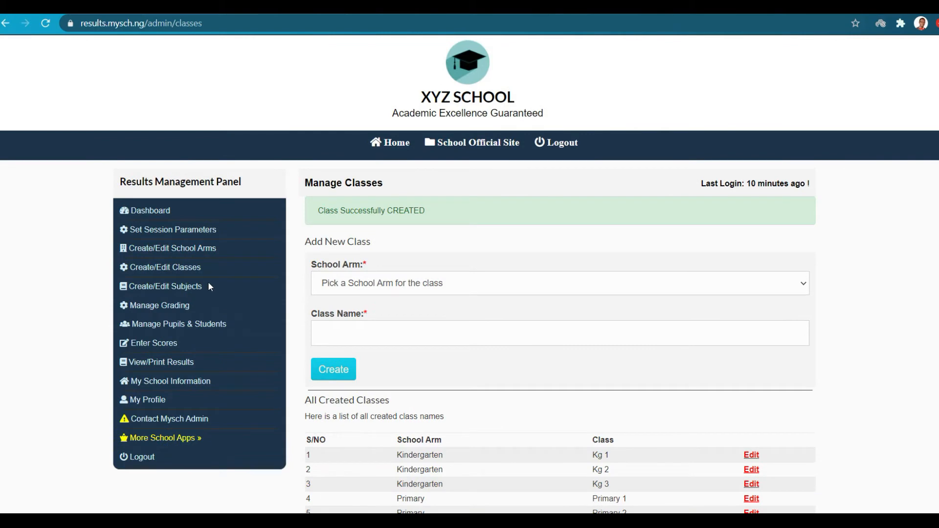
left_click(180, 288)
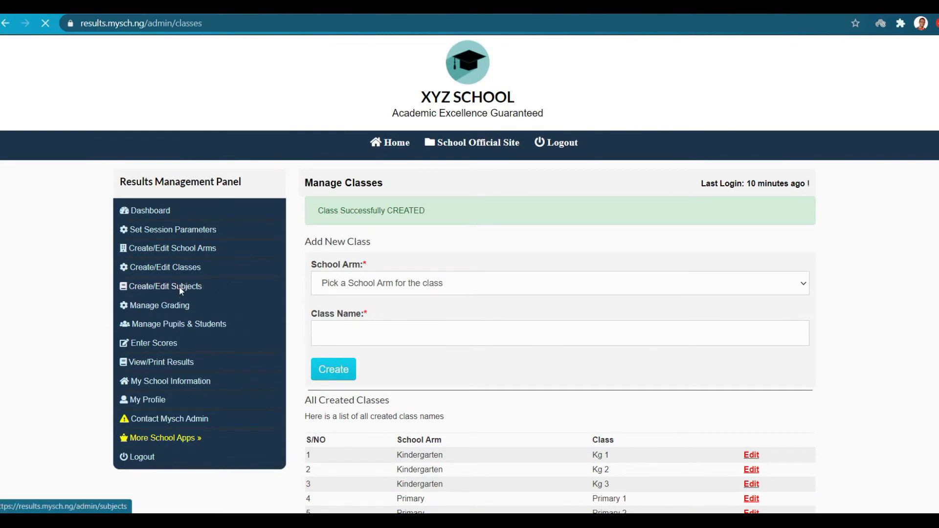
Add Verbal Reasoning as a Nursery subject at display position 2.
scroll(440, 338, "down", 3)
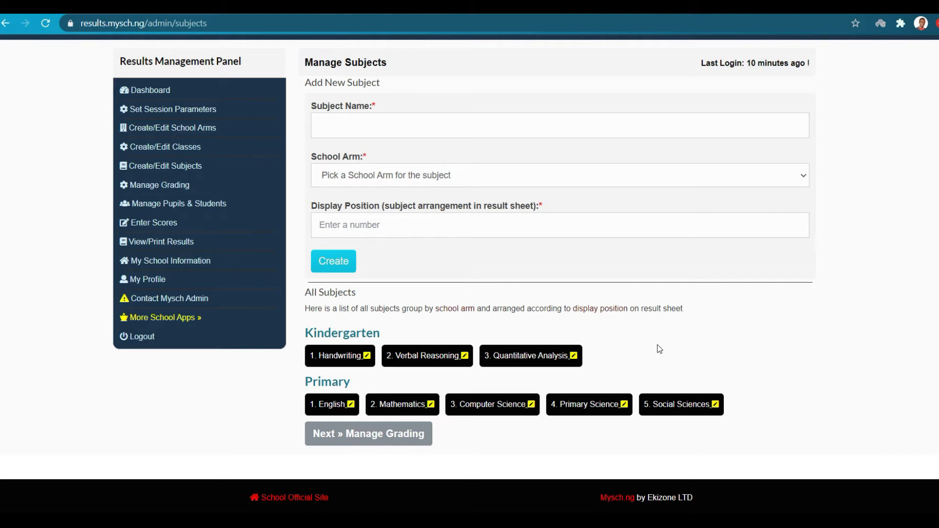
scroll(657, 345, "up", 2)
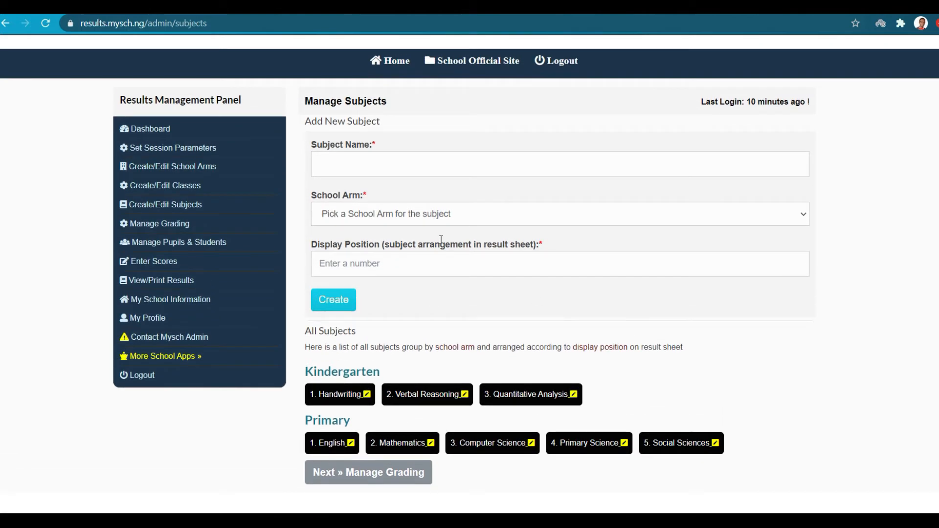
left_click(448, 166)
type("V")
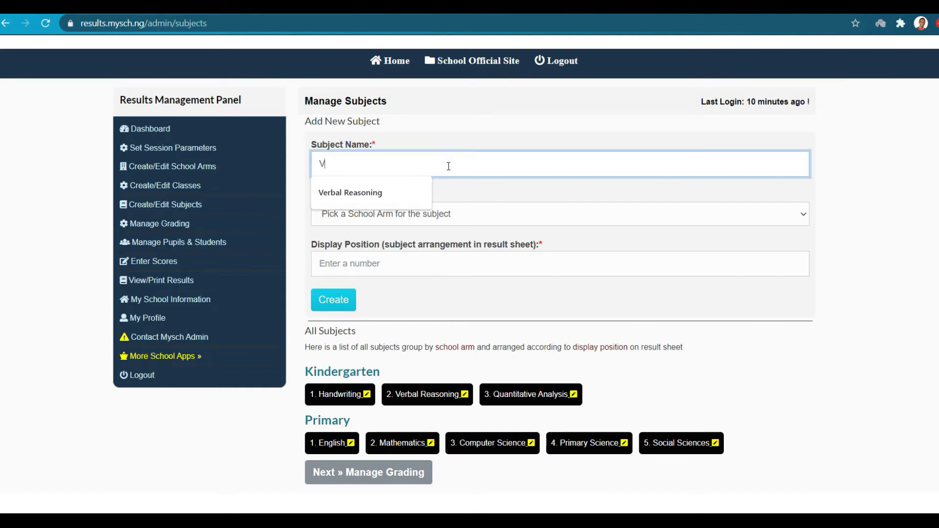
type("erbal Reasoning")
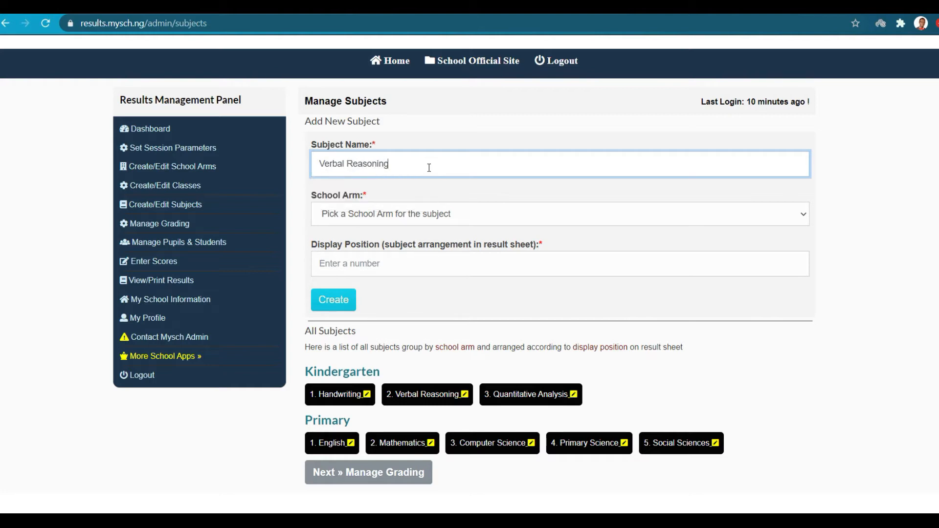
left_click(416, 219)
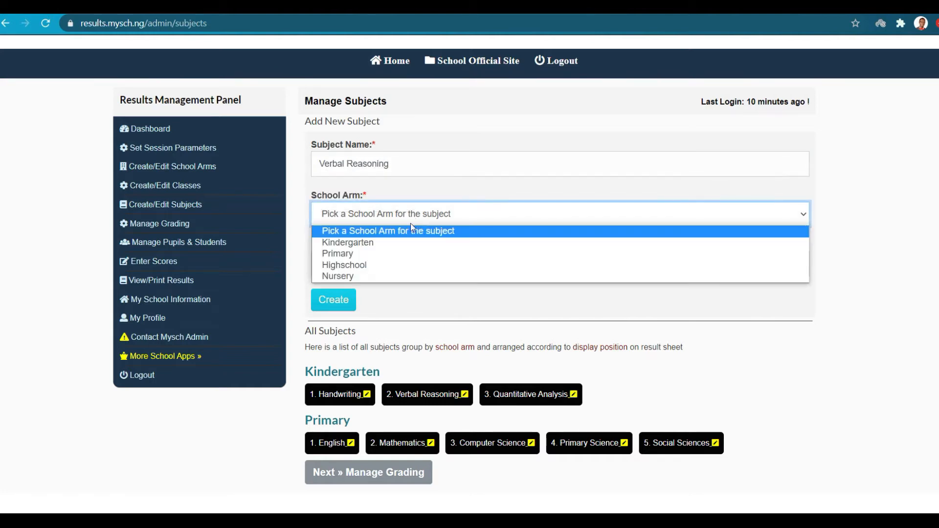
left_click(344, 278)
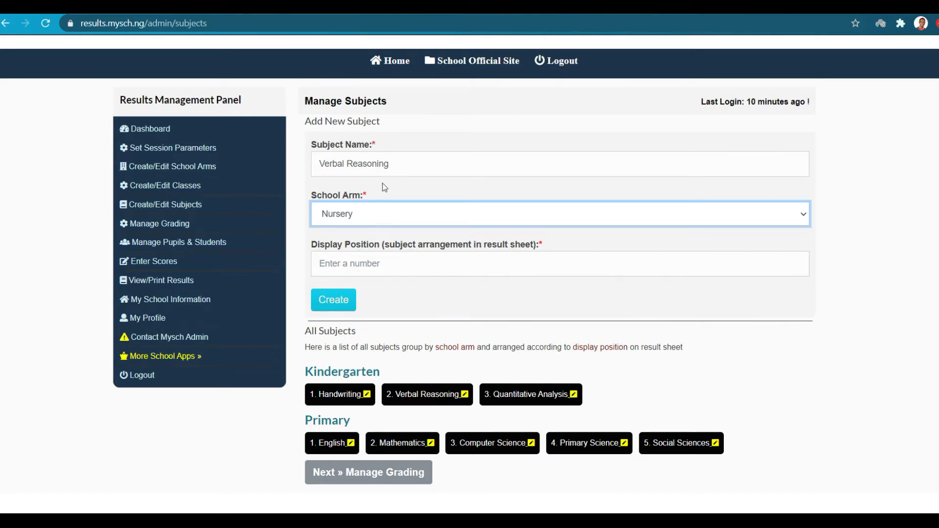
left_click(376, 259)
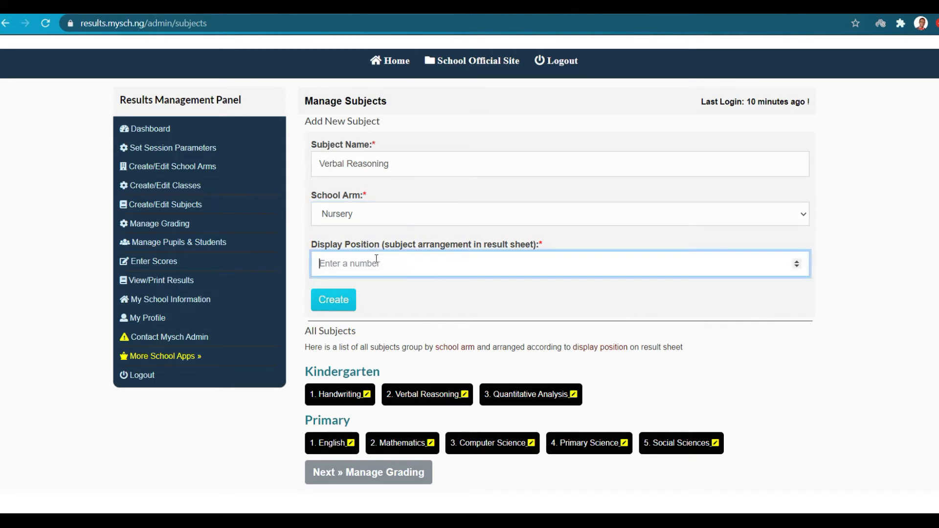
type("2")
left_click(342, 304)
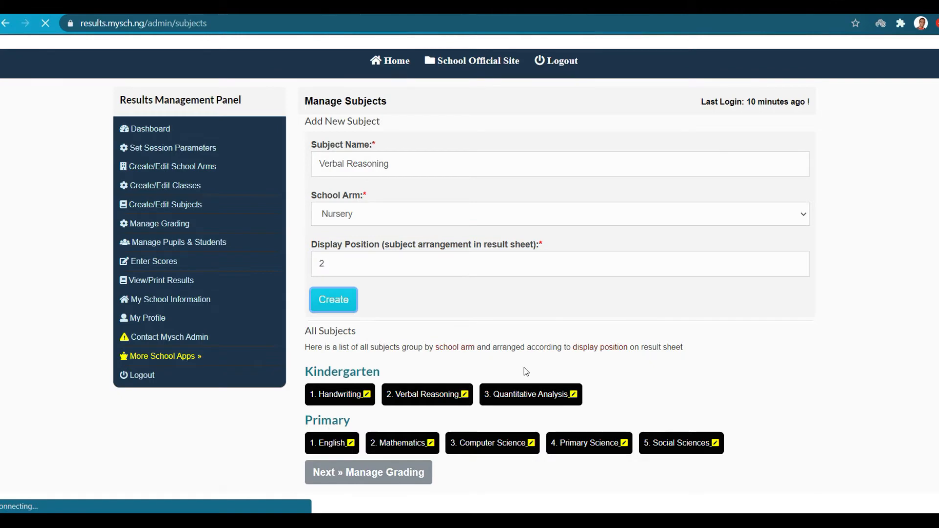
scroll(523, 368, "down", 3)
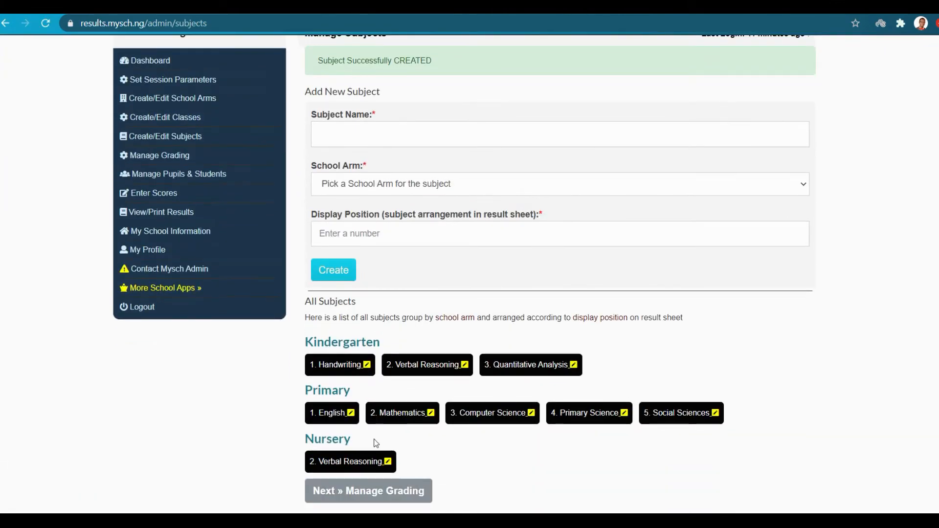
scroll(447, 460, "up", 3)
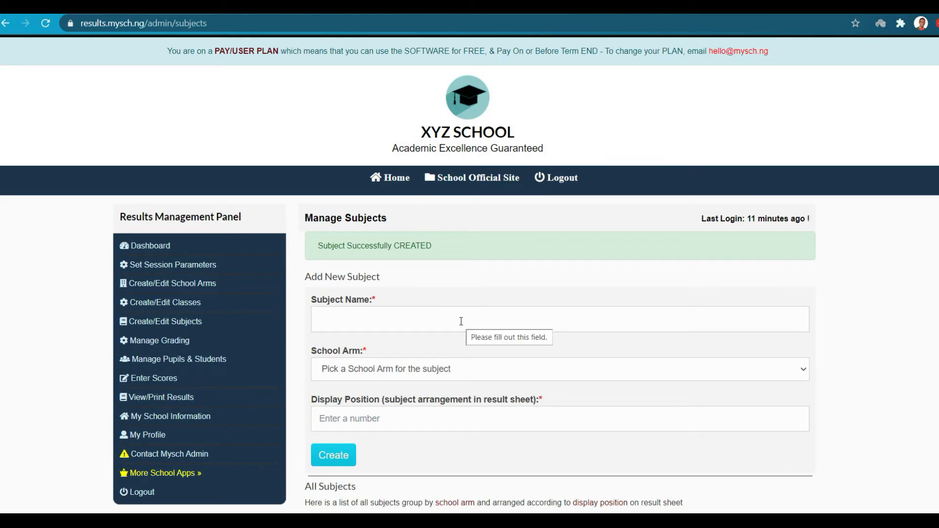
Add Oral English as a Nursery subject at display position 1.
left_click(461, 321)
type("O")
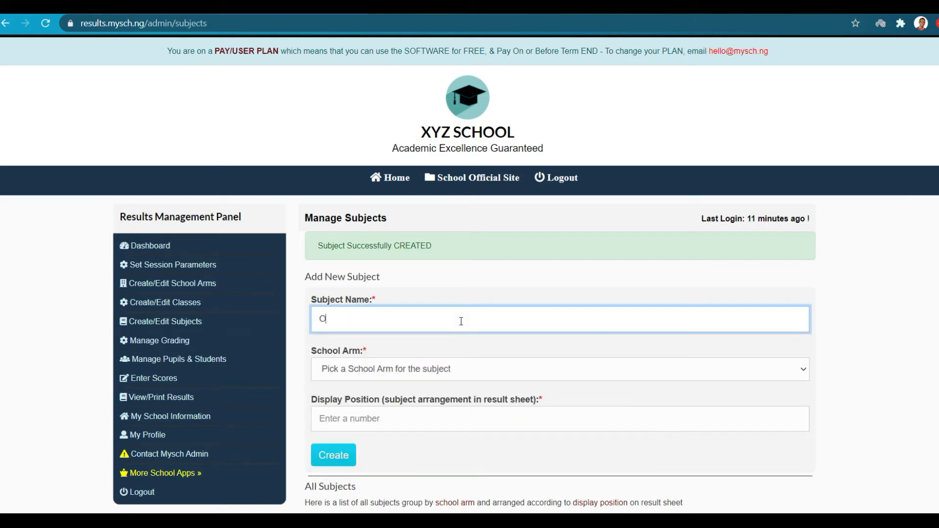
type("ral English")
left_click(425, 375)
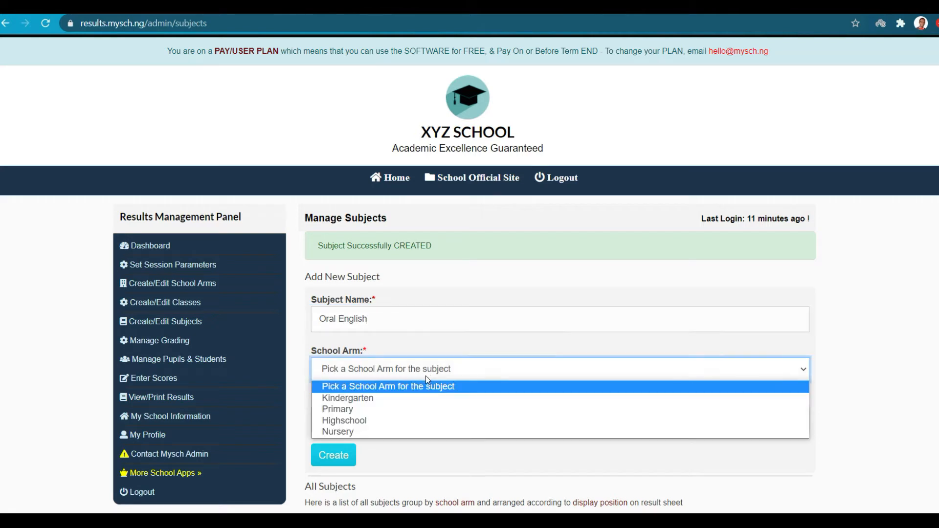
left_click(354, 430)
left_click(363, 425)
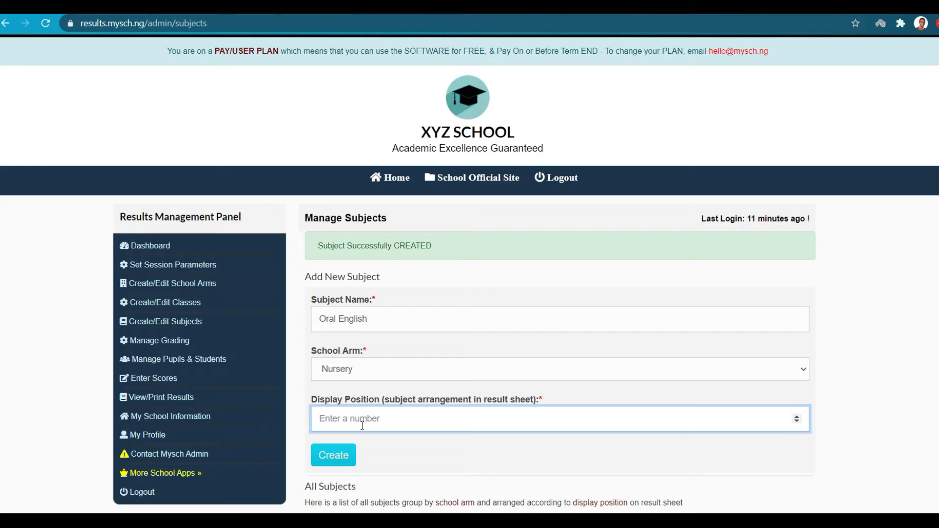
type("1")
left_click(333, 455)
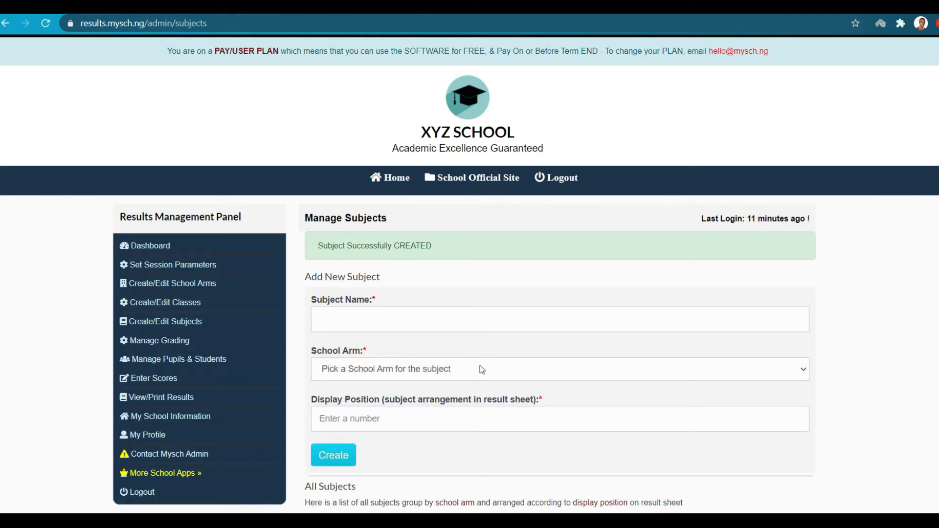
scroll(479, 365, "down", 5)
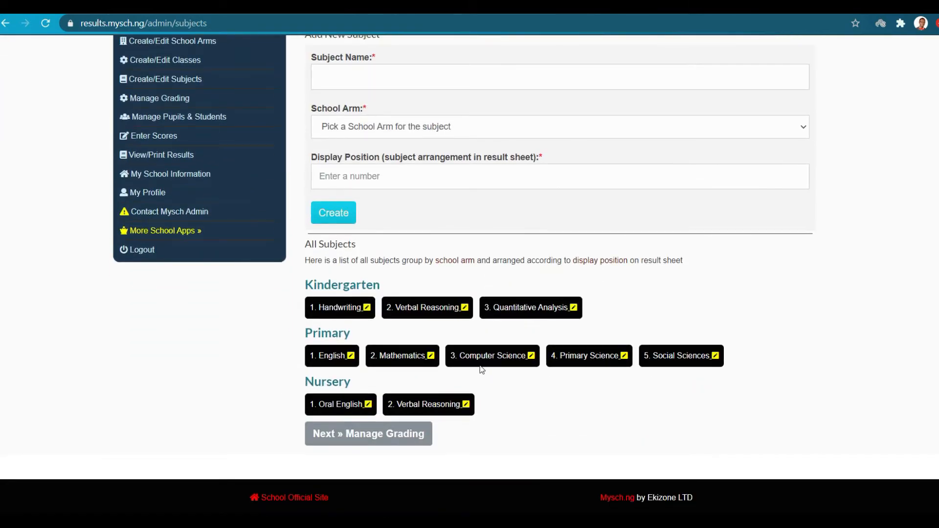
scroll(482, 371, "up", 1)
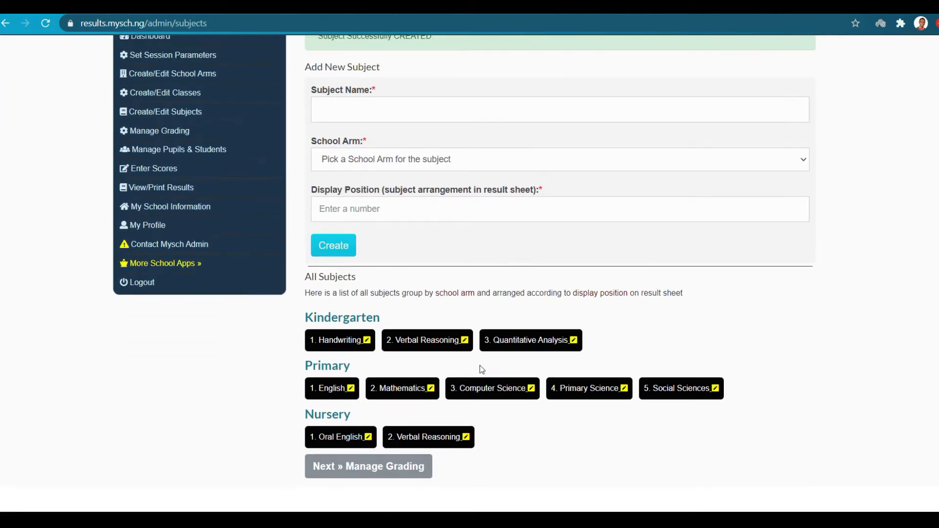
scroll(480, 365, "up", 5)
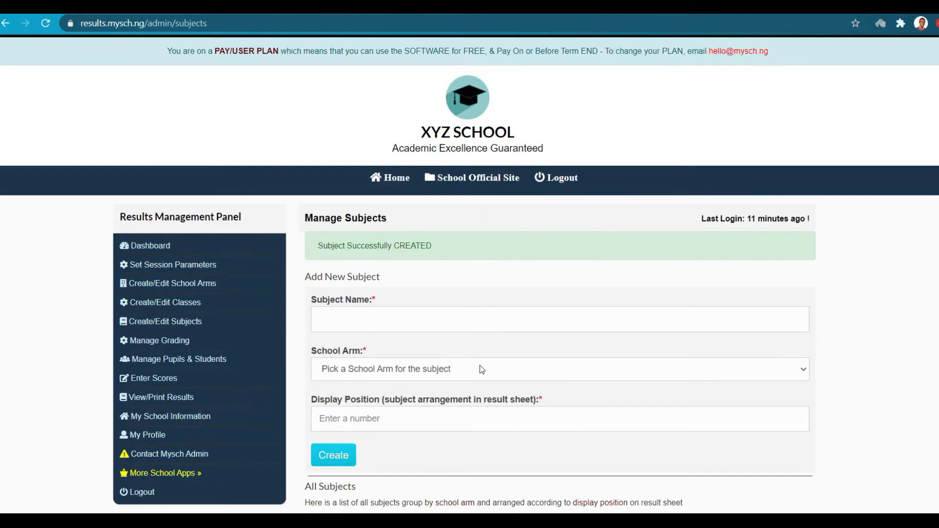
Create the subject Social Sciences for the Nursery arm with display position 3.
left_click(430, 323)
type("S")
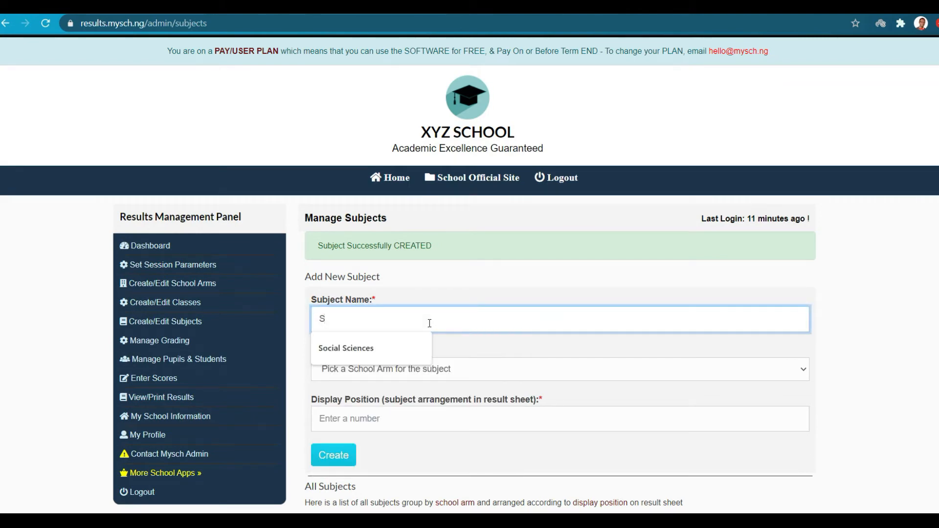
left_click(395, 345)
left_click(396, 372)
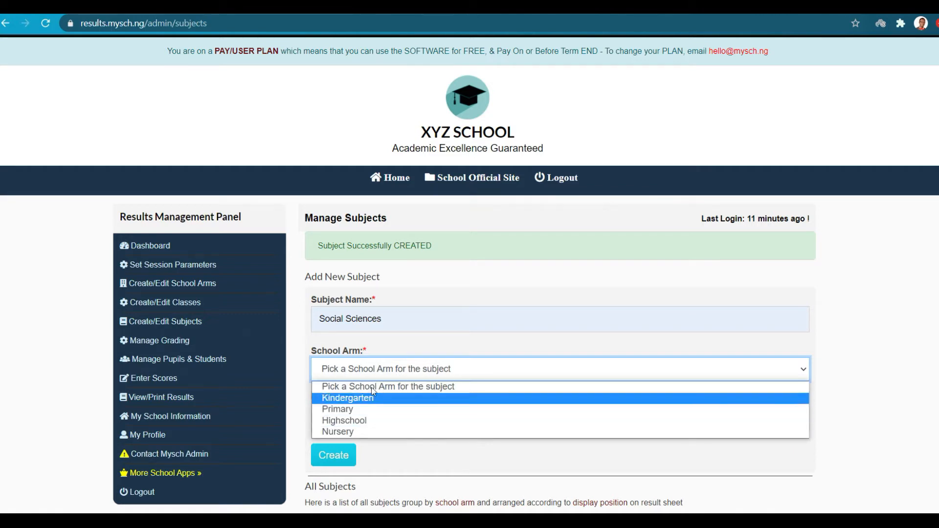
left_click(359, 431)
scroll(372, 435, "down", 2)
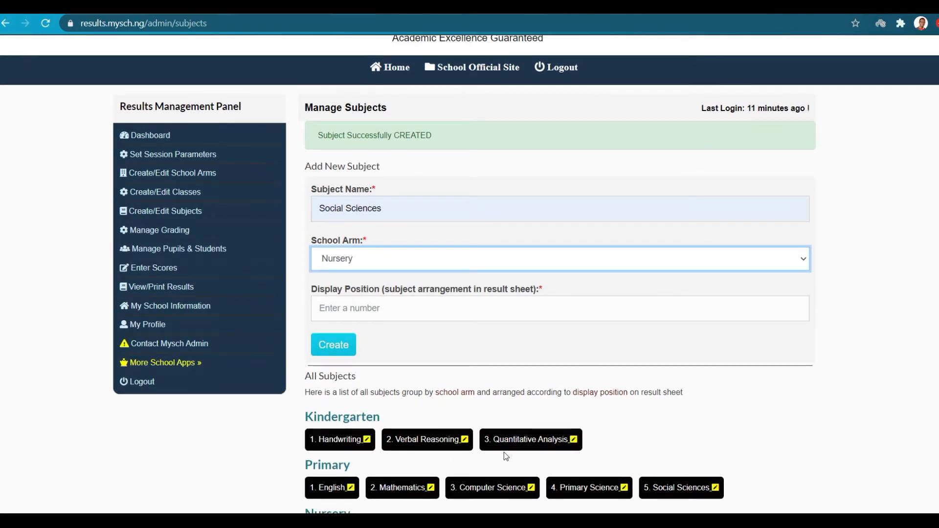
scroll(504, 452, "down", 1)
left_click(409, 216)
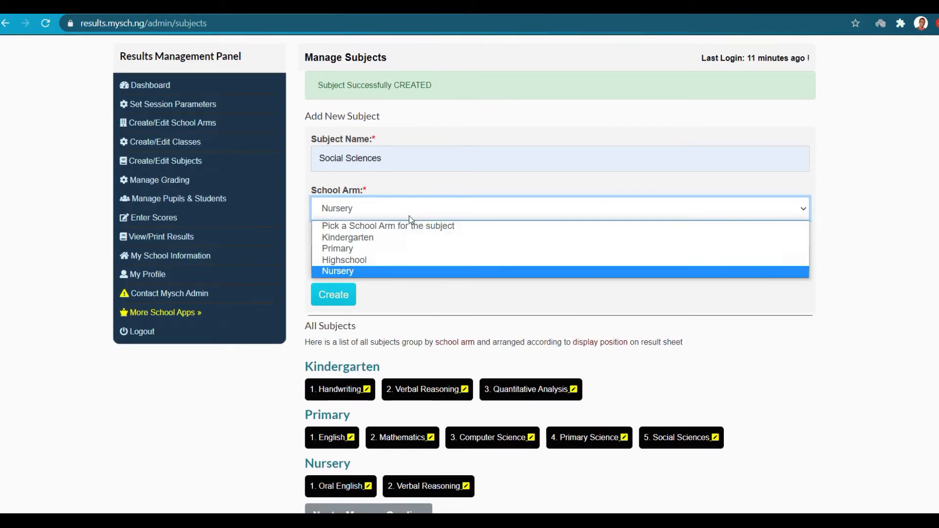
left_click(361, 270)
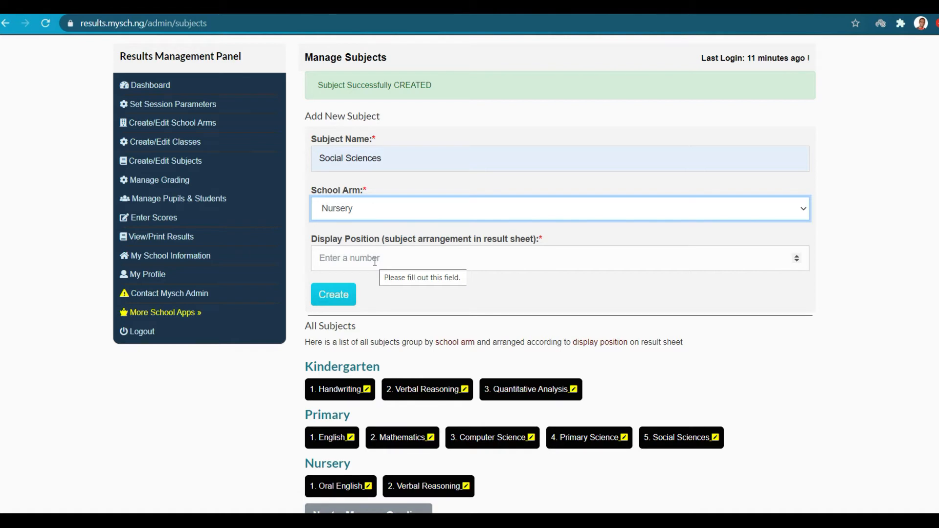
left_click(374, 261)
type("3")
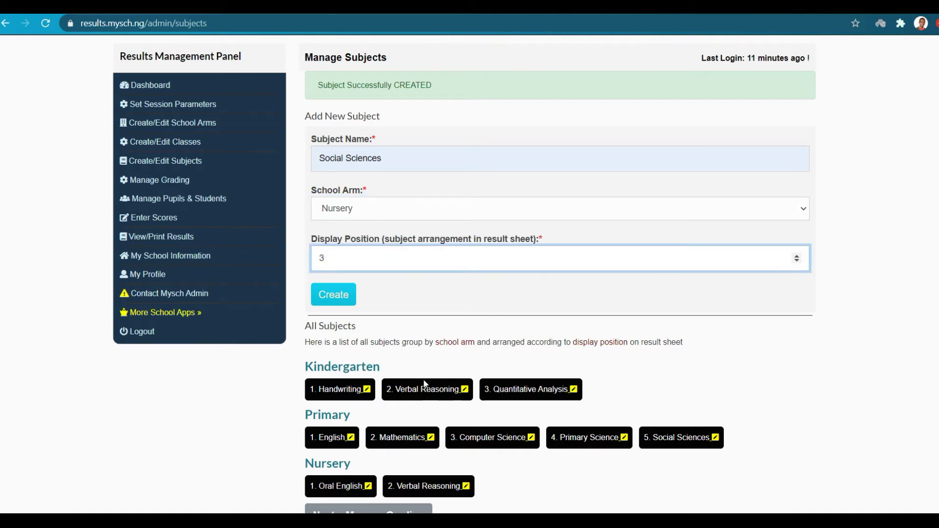
left_click(329, 290)
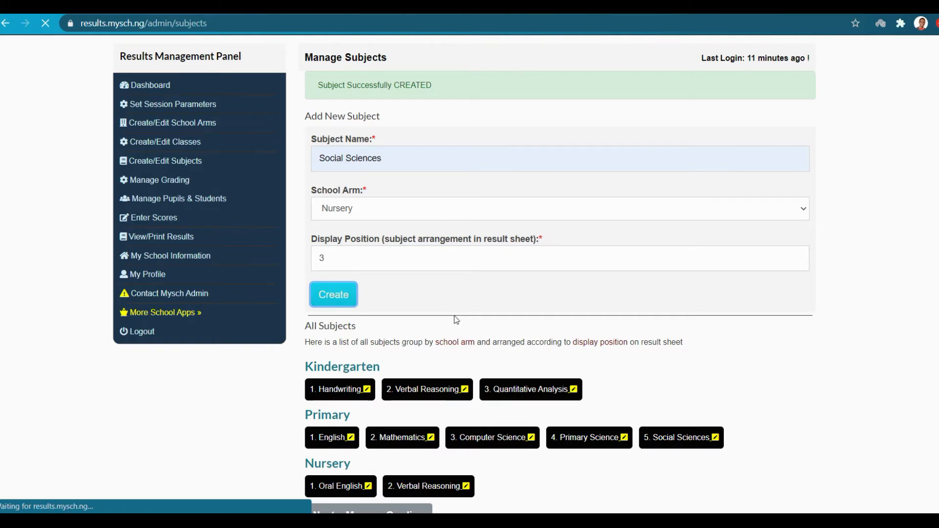
scroll(383, 304, "down", 3)
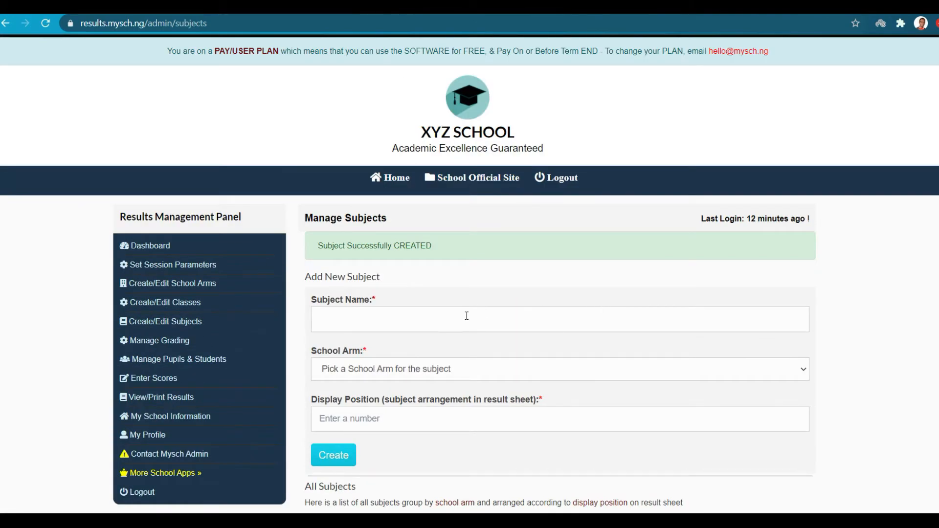
Create the subject Computer Science for Kindergarten with display position 4.
left_click(467, 316)
type("Computer Science")
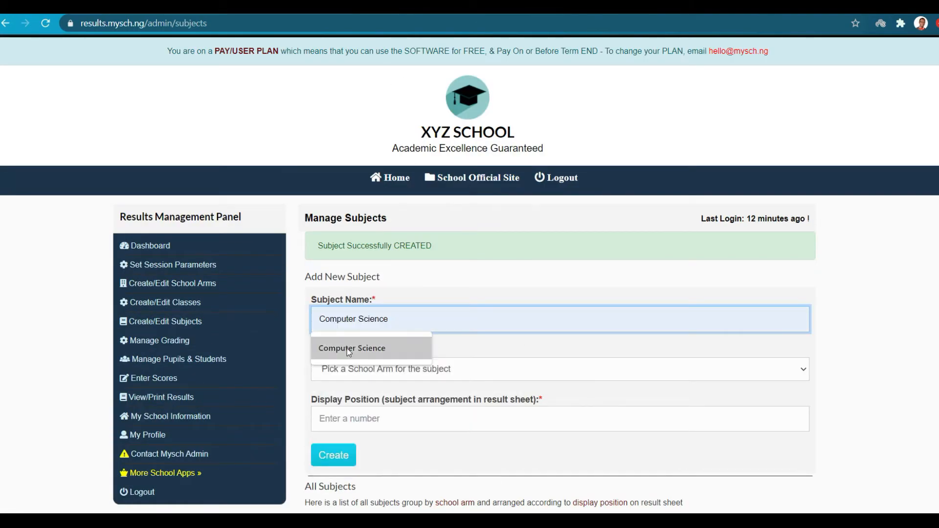
left_click(347, 348)
left_click(370, 368)
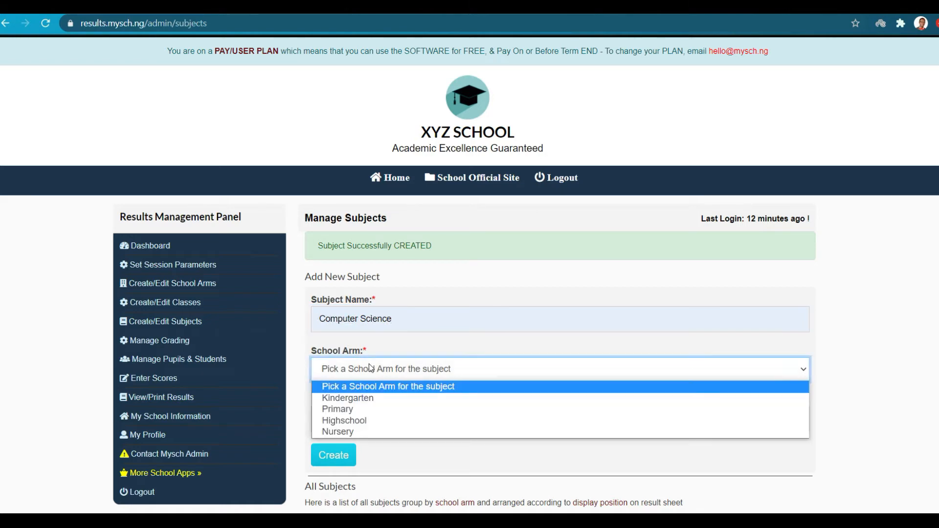
left_click(364, 396)
scroll(363, 397, "down", 2)
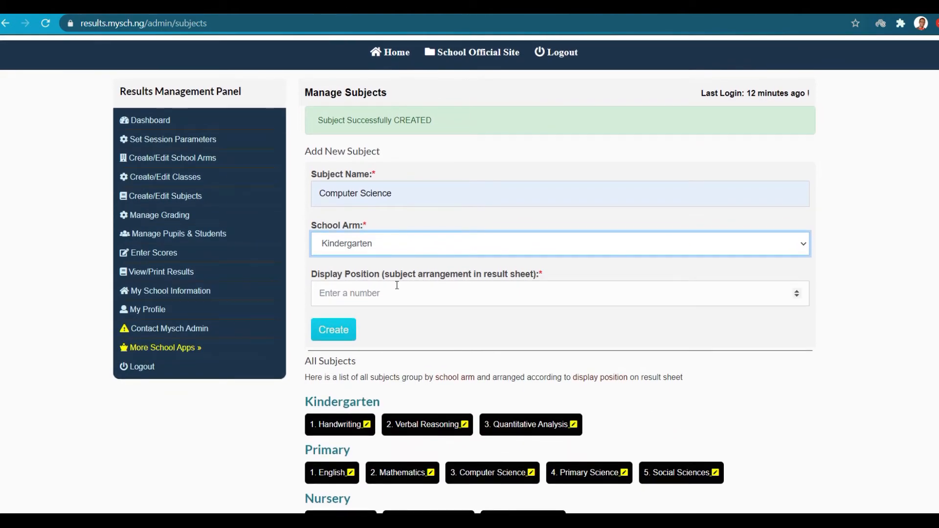
left_click(409, 299)
type("4")
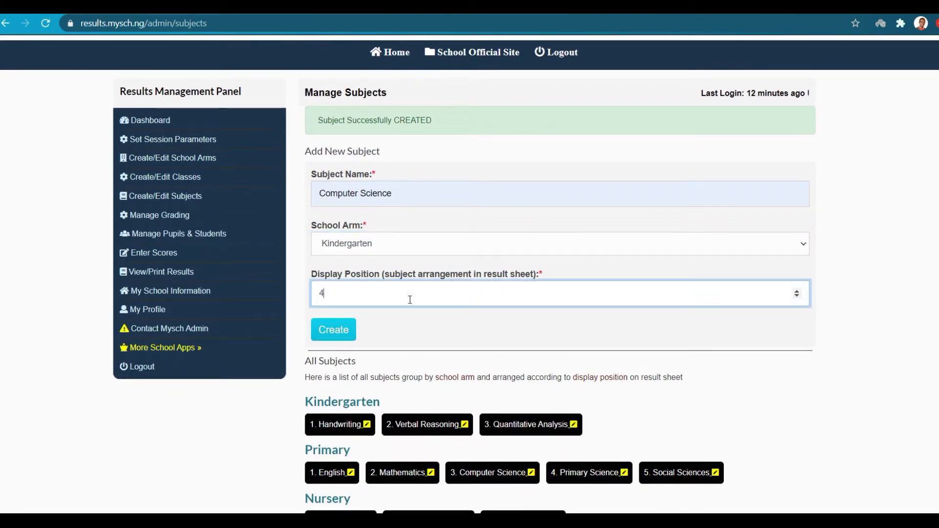
left_click(356, 329)
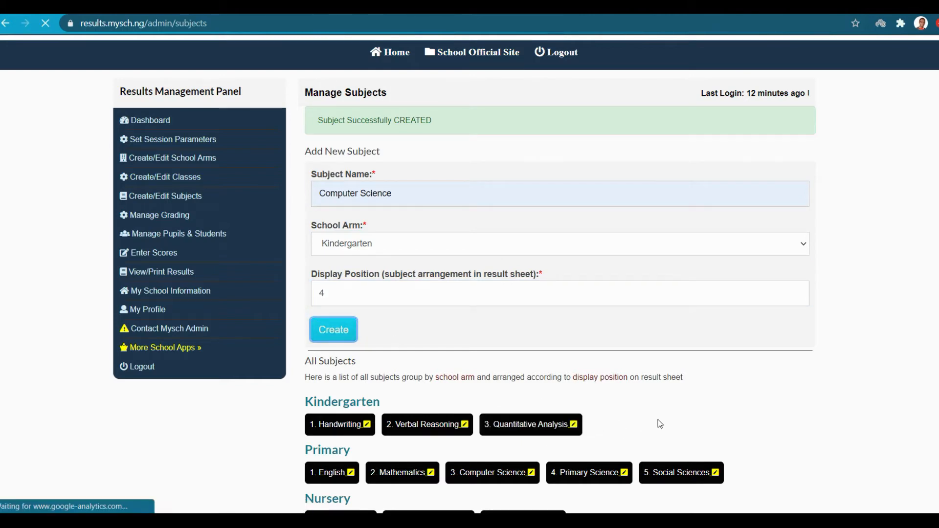
Open Nursery's Verbal Reasoning subject for editing.
scroll(658, 420, "down", 5)
scroll(562, 288, "up", 3)
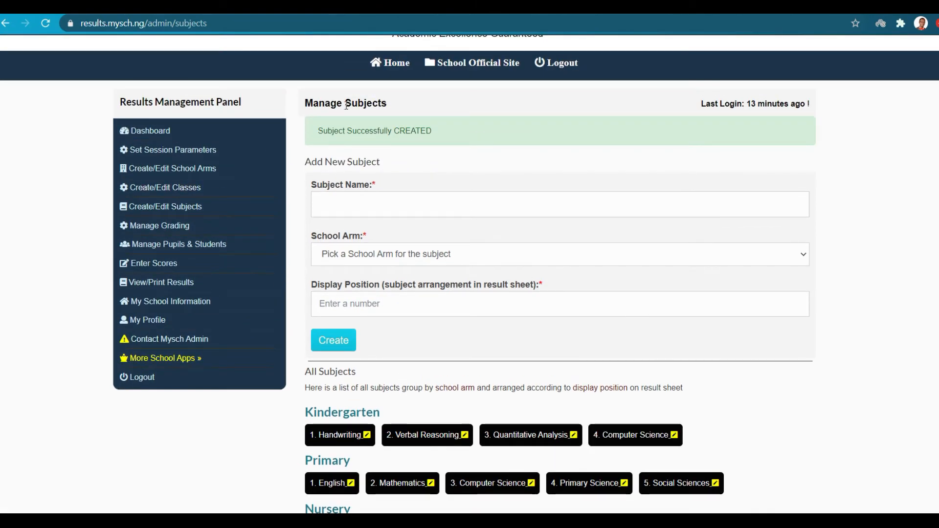
scroll(496, 260, "down", 2)
scroll(495, 260, "down", 1)
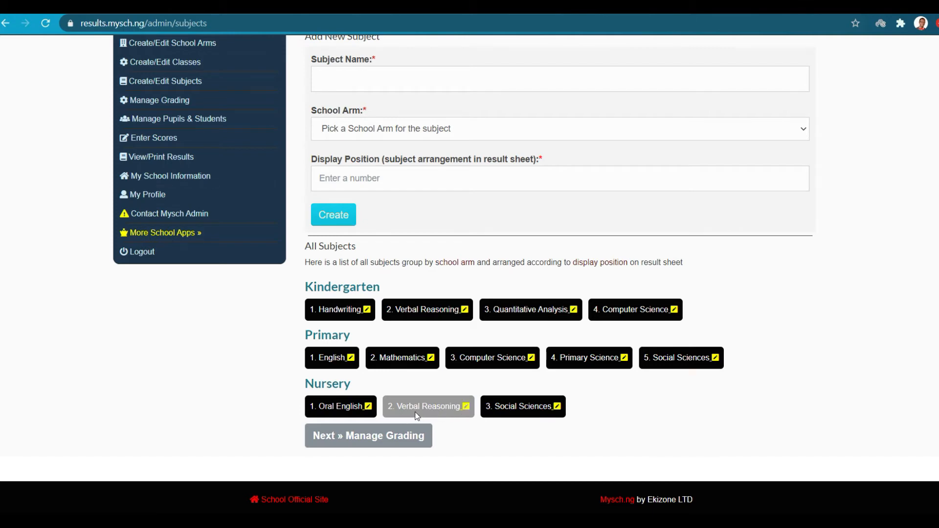
left_click(466, 407)
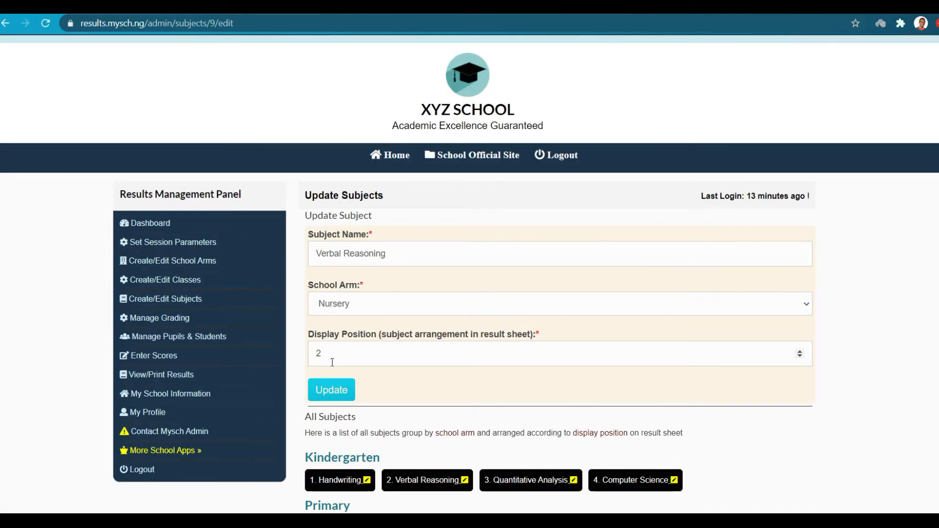
Change Verbal Reasoning's display position from 2 to 1 and update it.
left_click(332, 362)
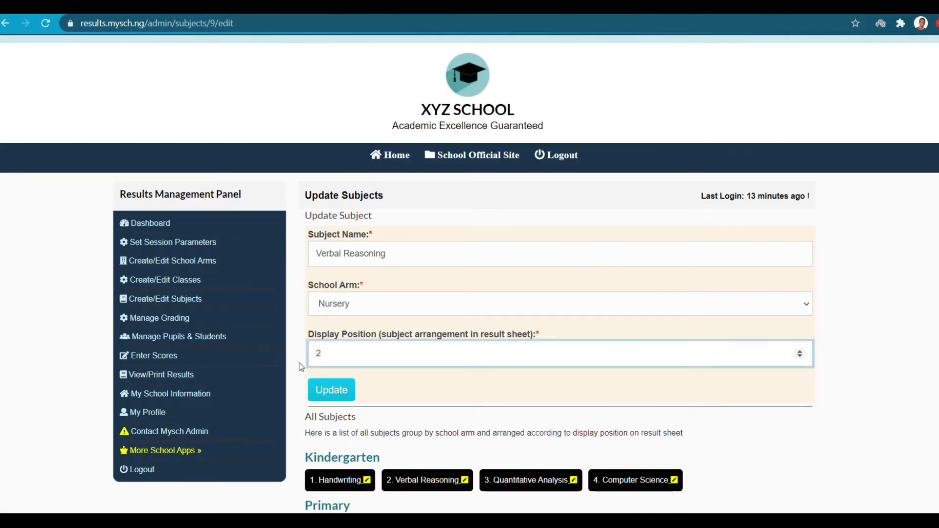
double_click(313, 355)
type("1")
left_click(326, 385)
scroll(325, 384, "down", 4)
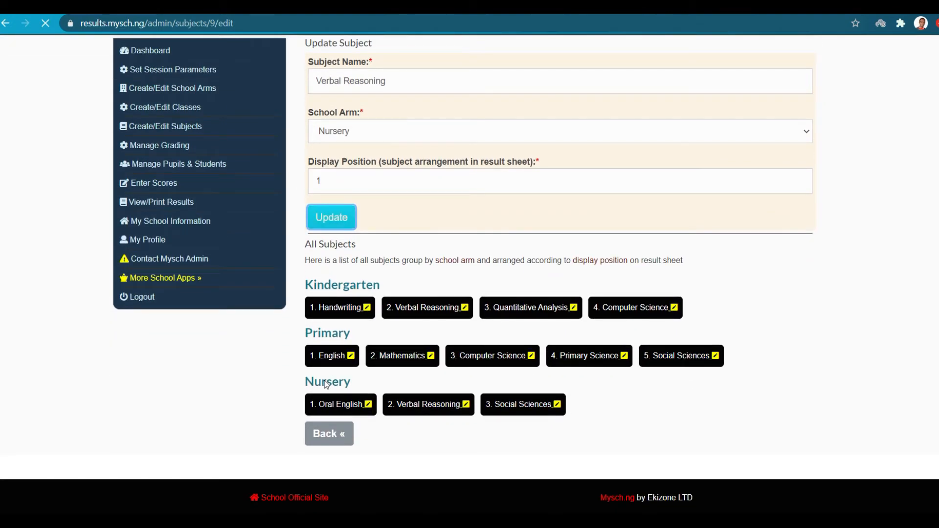
scroll(325, 383, "down", 5)
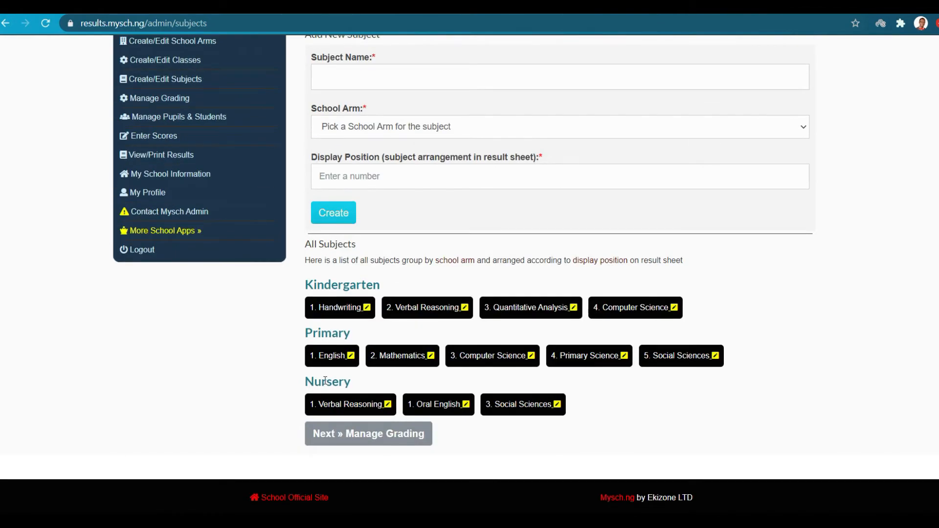
Change Oral English's display position to 2 and update it.
left_click(466, 402)
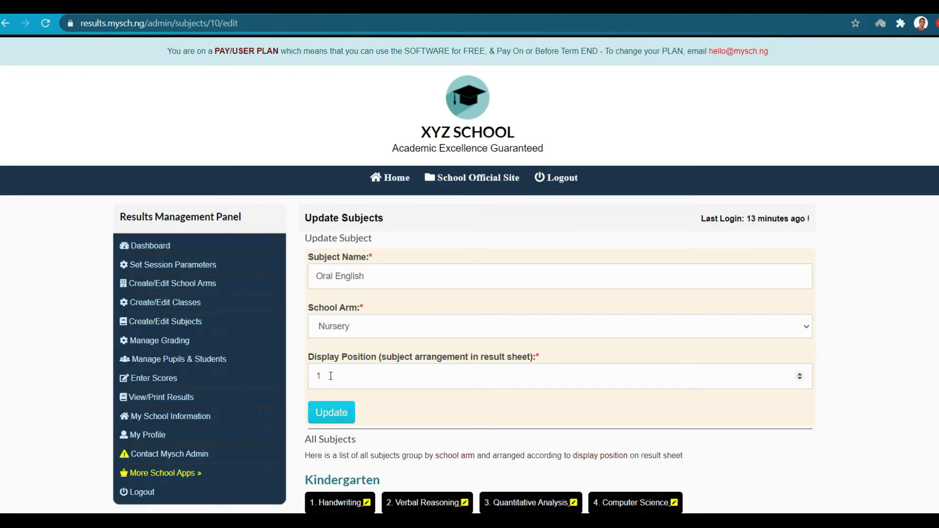
double_click(331, 376)
type("2")
left_click(316, 412)
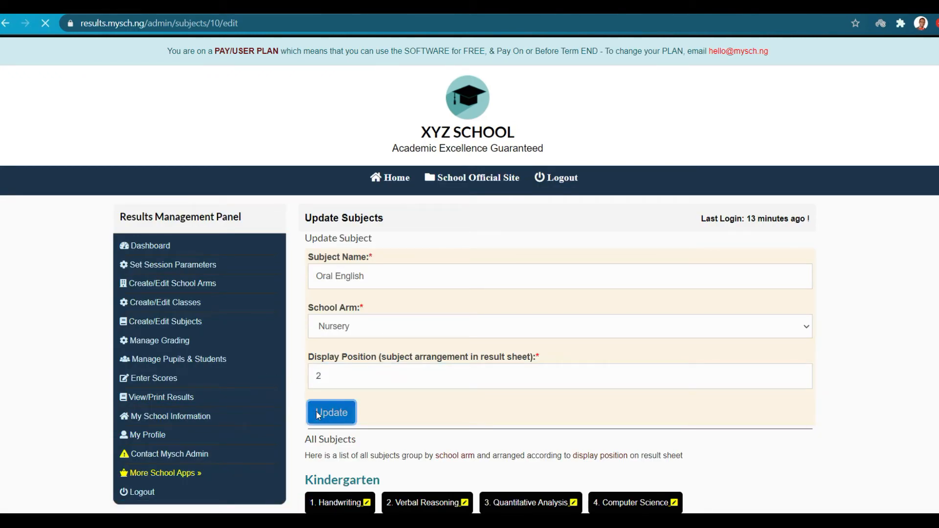
scroll(530, 430, "down", 3)
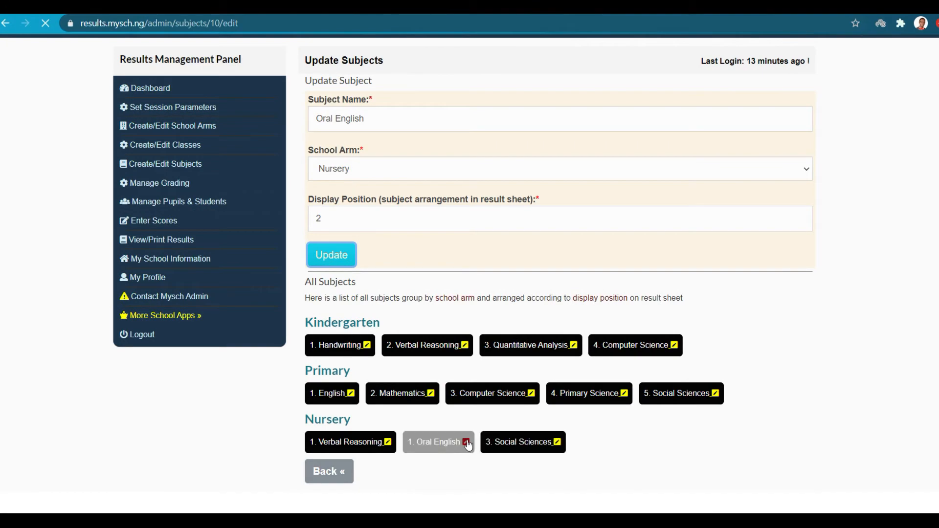
scroll(480, 433, "down", 4)
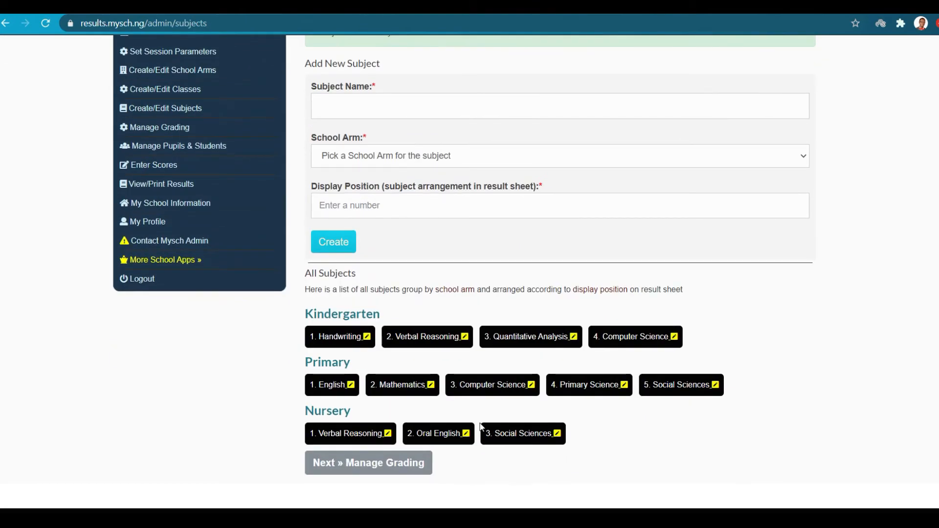
scroll(479, 432, "up", 3)
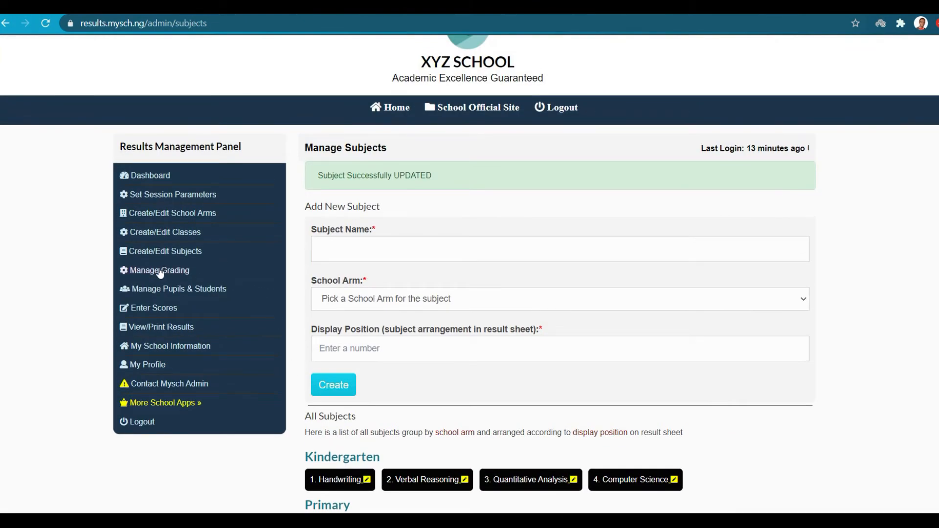
left_click(160, 271)
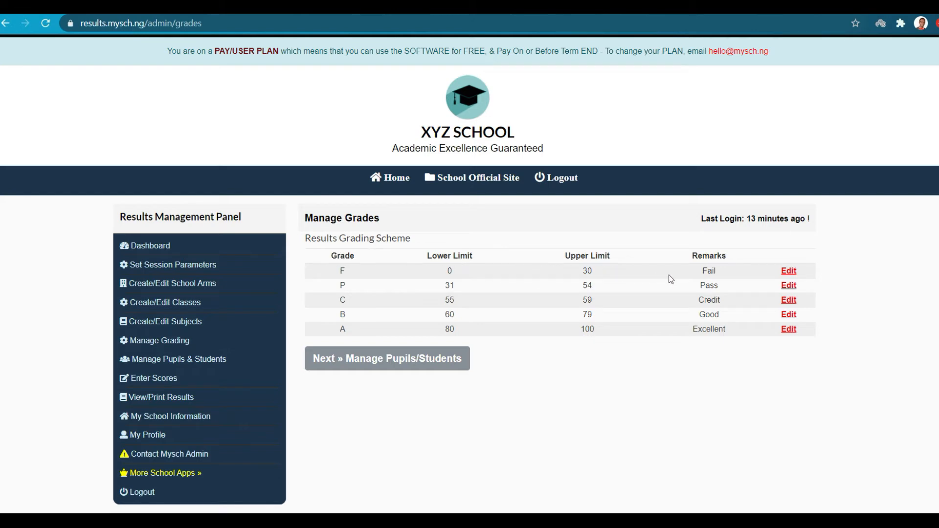
Change the P grade to D with lower limit 45, keeping upper limit 54 and remark Pass.
double_click(344, 285)
left_click(789, 287)
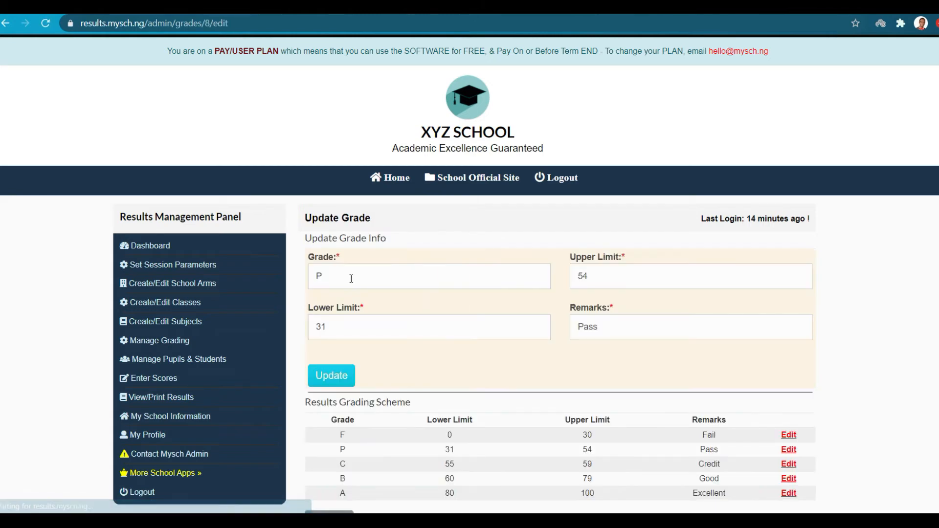
double_click(322, 275)
type("D")
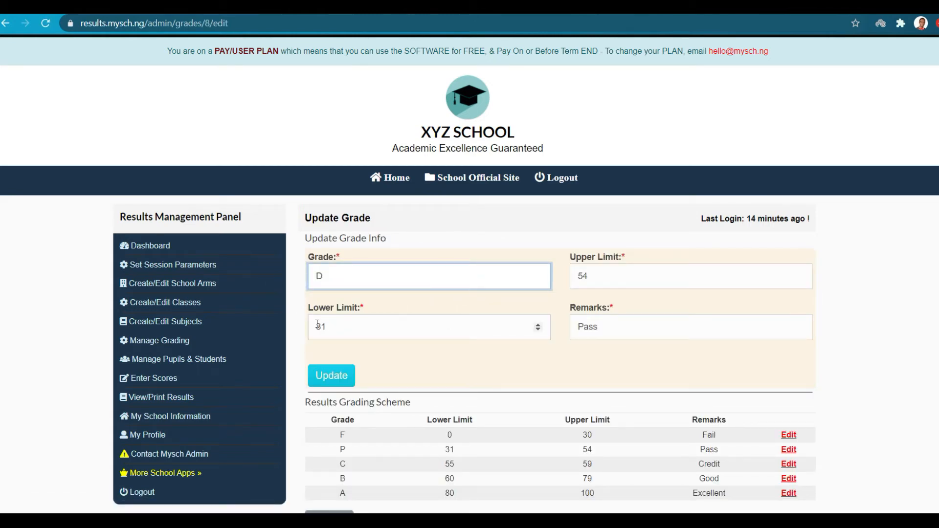
double_click(331, 330)
type("45")
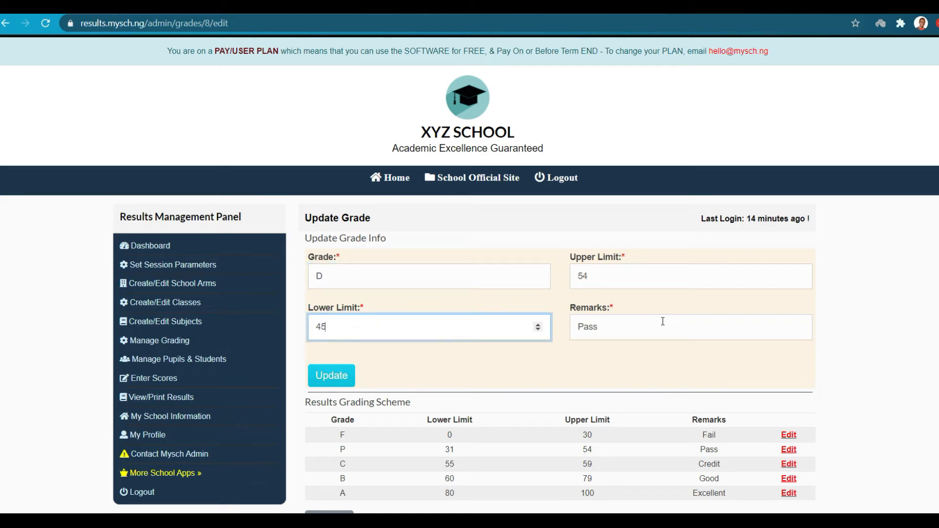
left_click(328, 370)
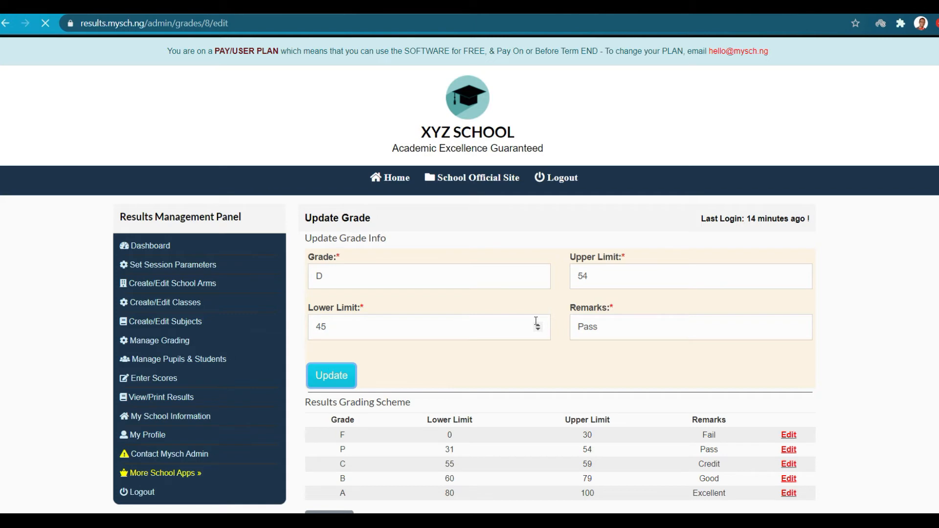
scroll(601, 276, "down", 1)
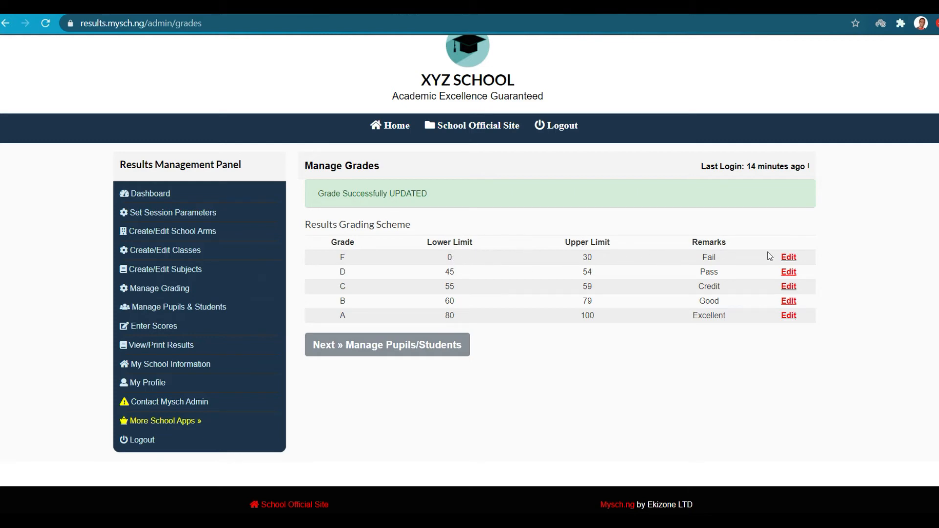
Change the F grade's remark from Fail to Poor and its upper limit from 30 to 44.
left_click(791, 261)
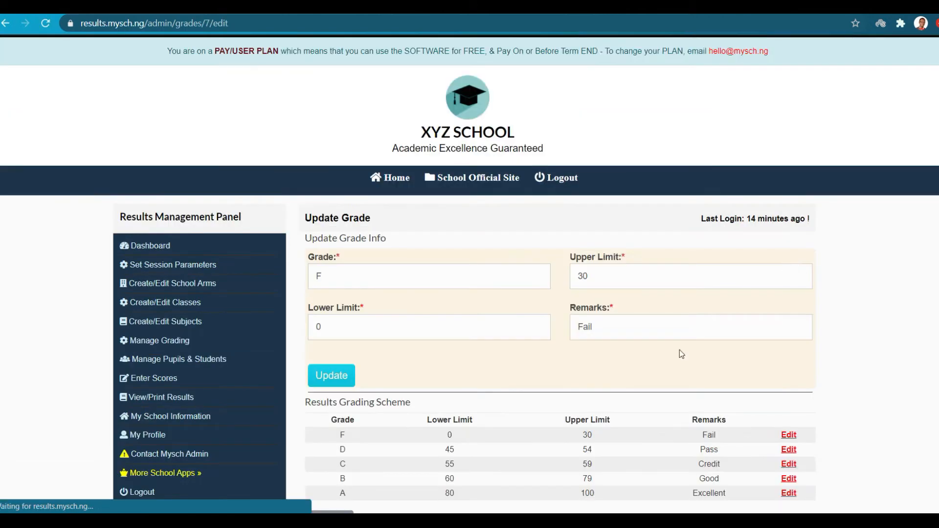
left_click(591, 325)
double_click(580, 326)
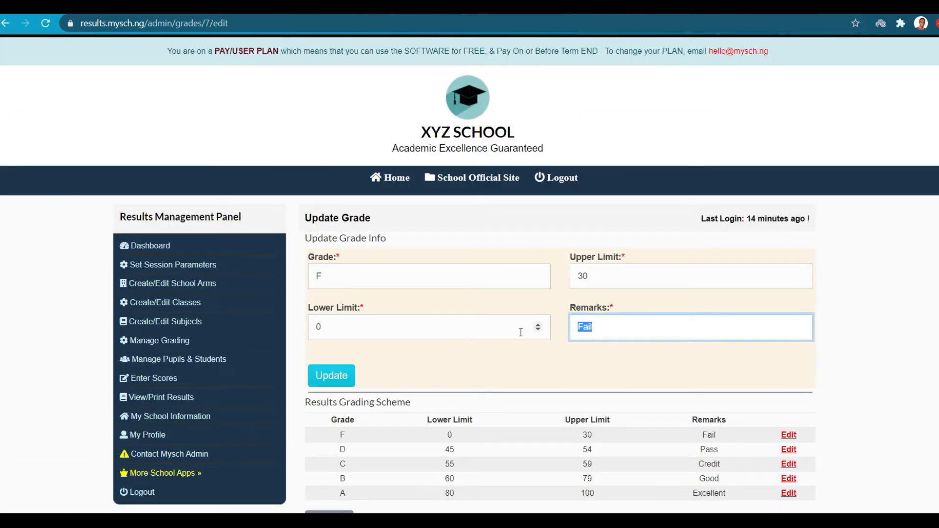
type("Poor")
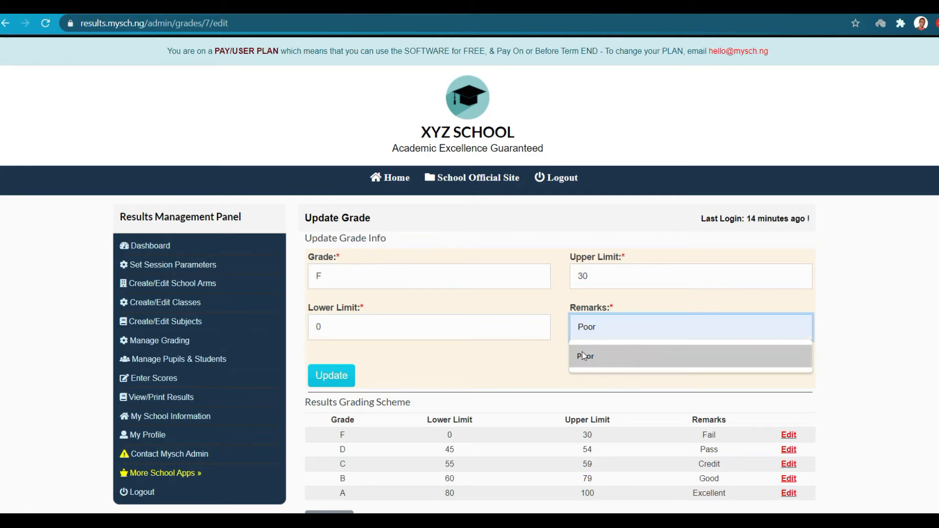
left_click(583, 353)
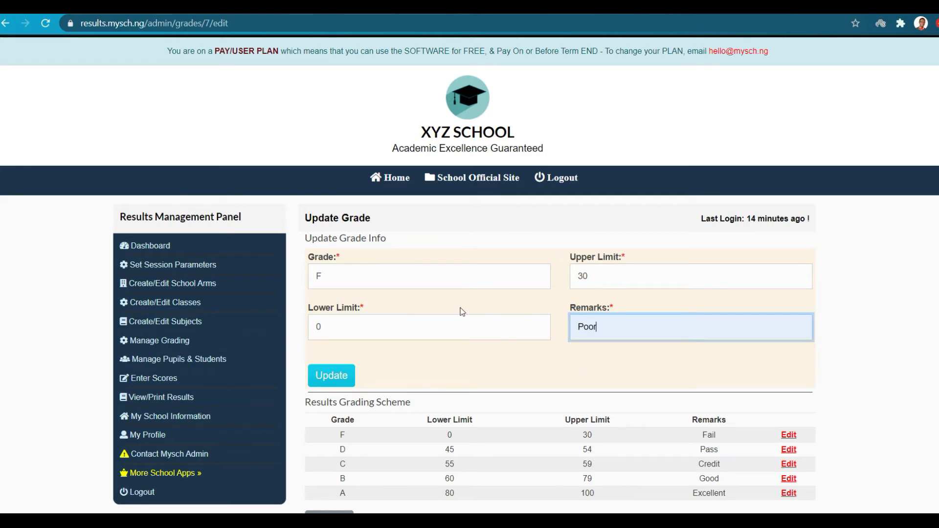
double_click(573, 276)
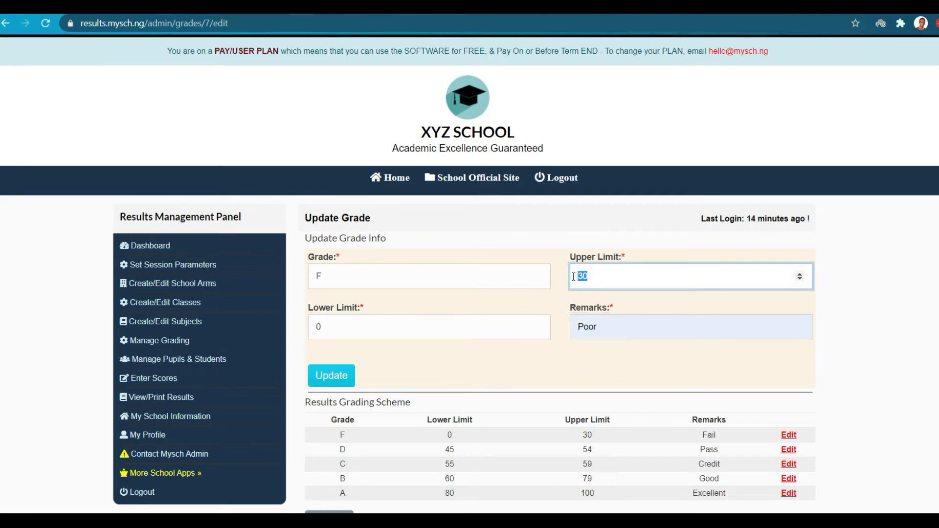
type("44")
left_click(334, 367)
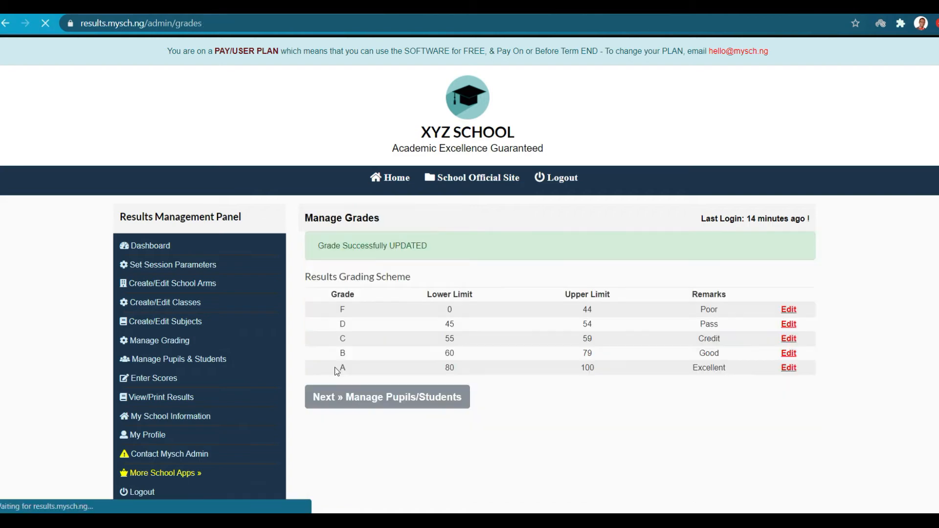
scroll(334, 367, "down", 1)
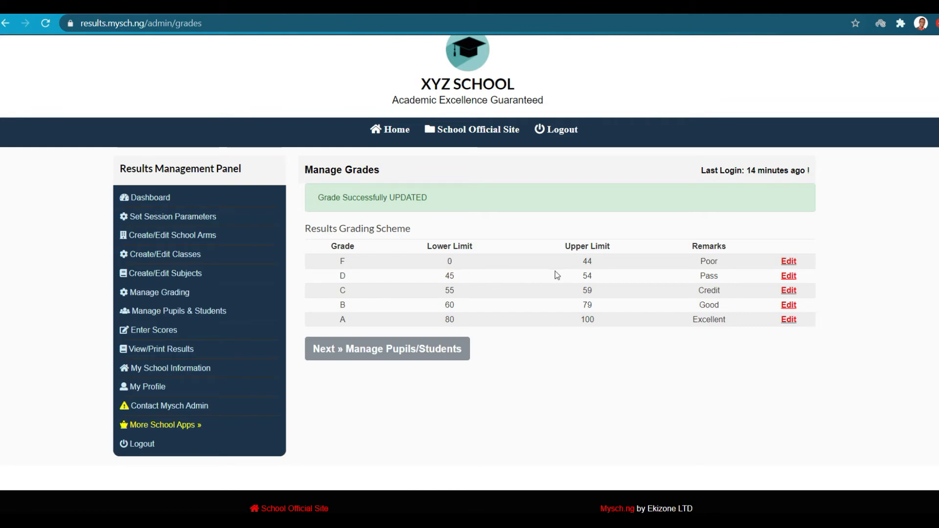
left_click_drag(587, 276, 582, 276)
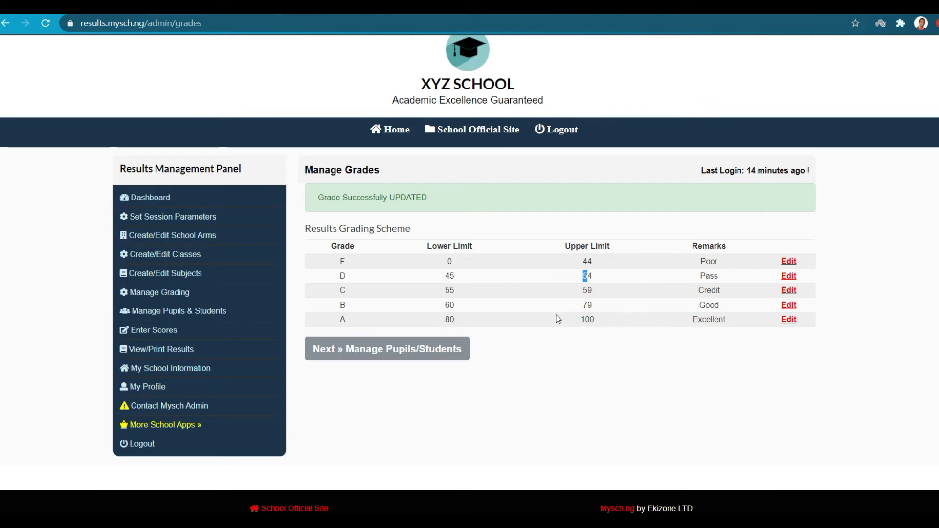
In Manage Pupils & Students, enter the new student's first name, middle name and surname.
left_click(204, 313)
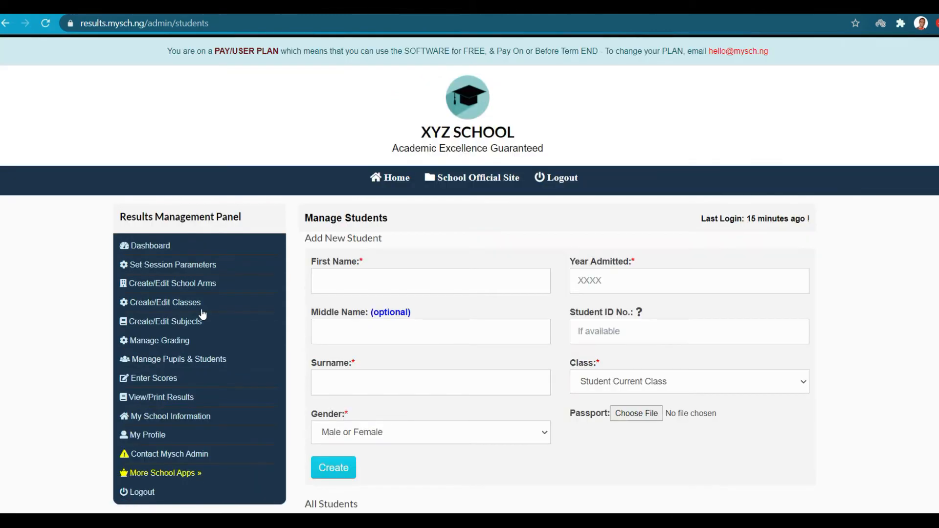
scroll(529, 379, "down", 1)
scroll(529, 379, "up", 1)
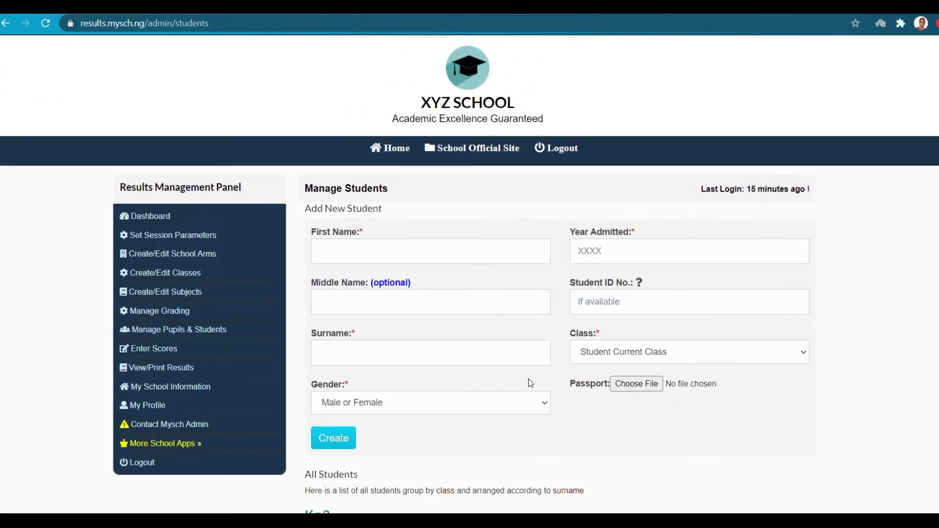
scroll(528, 378, "down", 1)
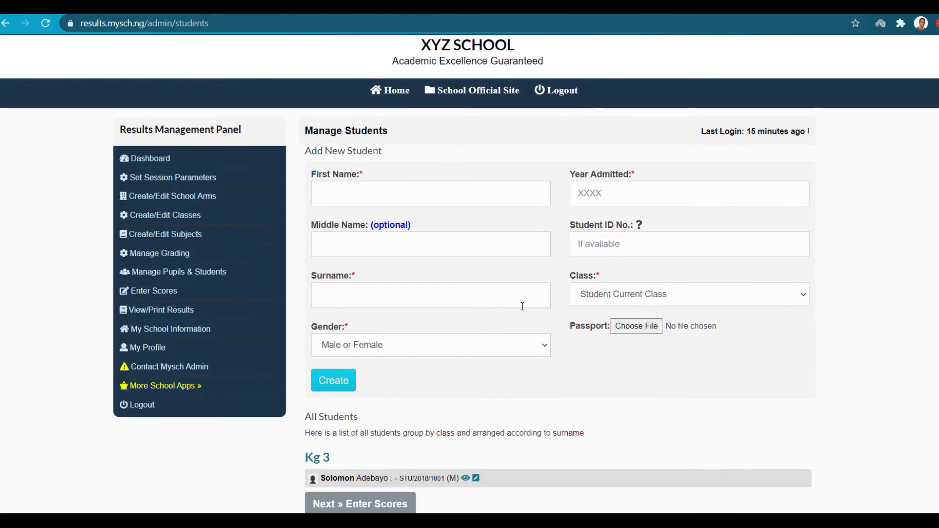
scroll(463, 359, "down", 1)
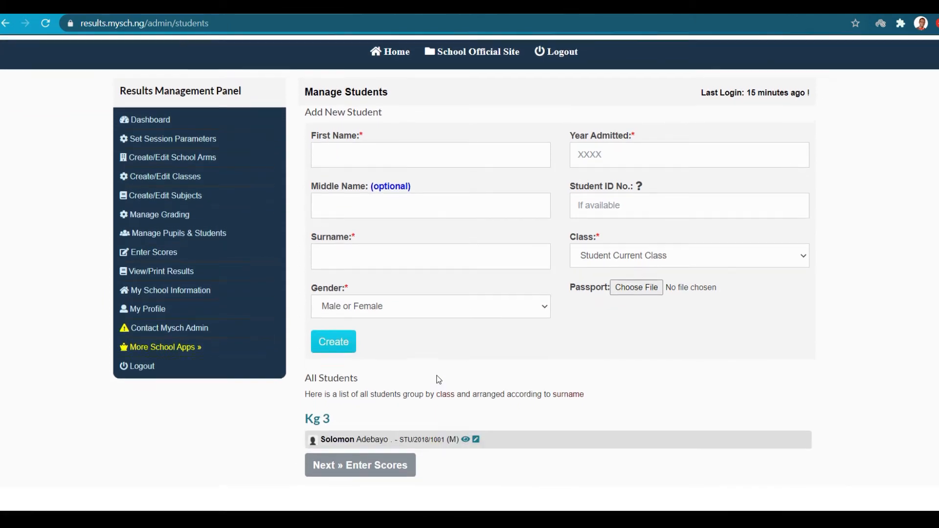
scroll(437, 380, "up", 1)
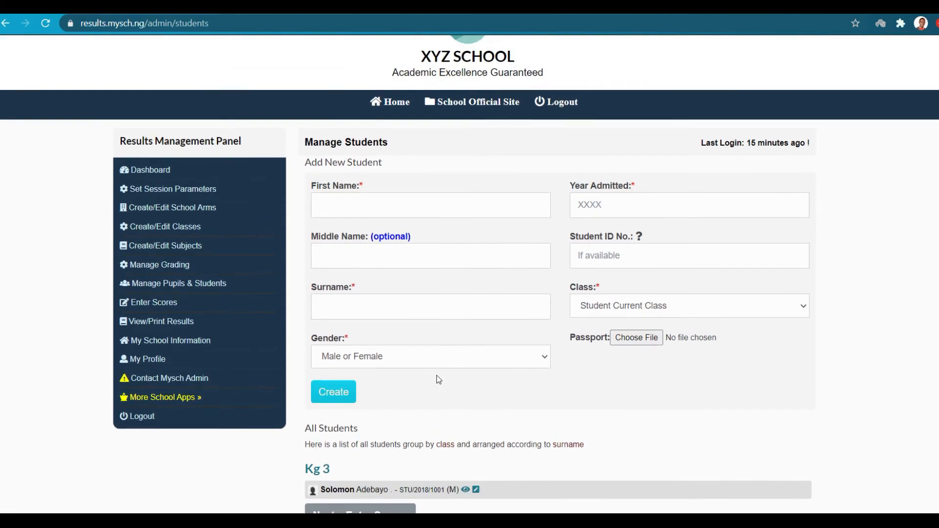
left_click(461, 212)
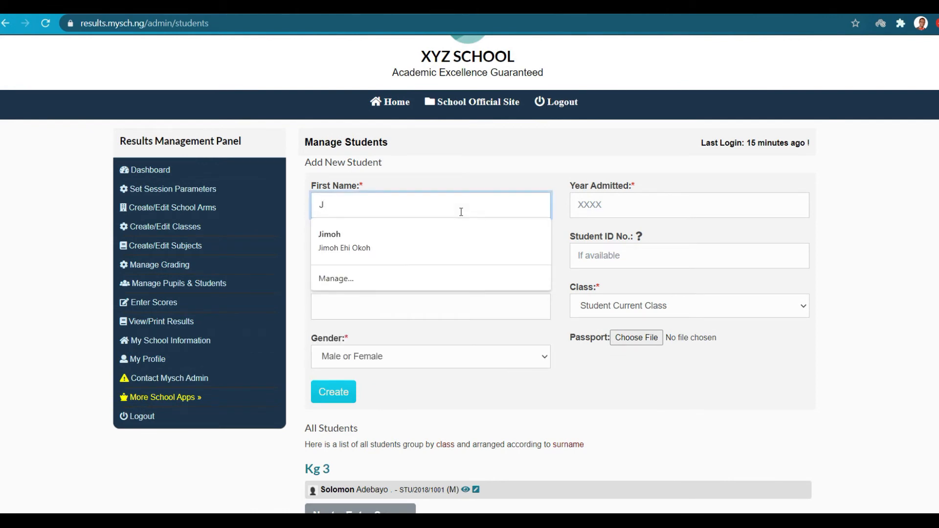
left_click(491, 180)
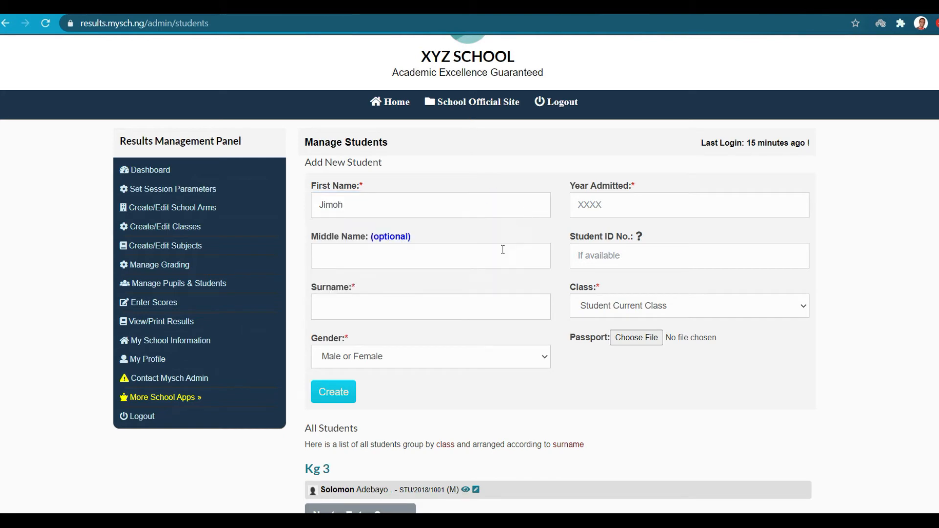
left_click(479, 264)
type("O")
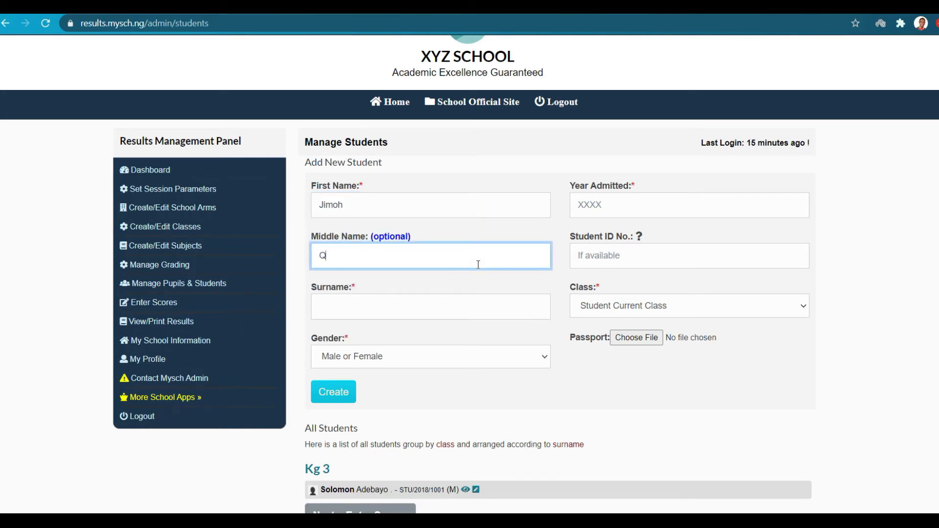
left_click(372, 306)
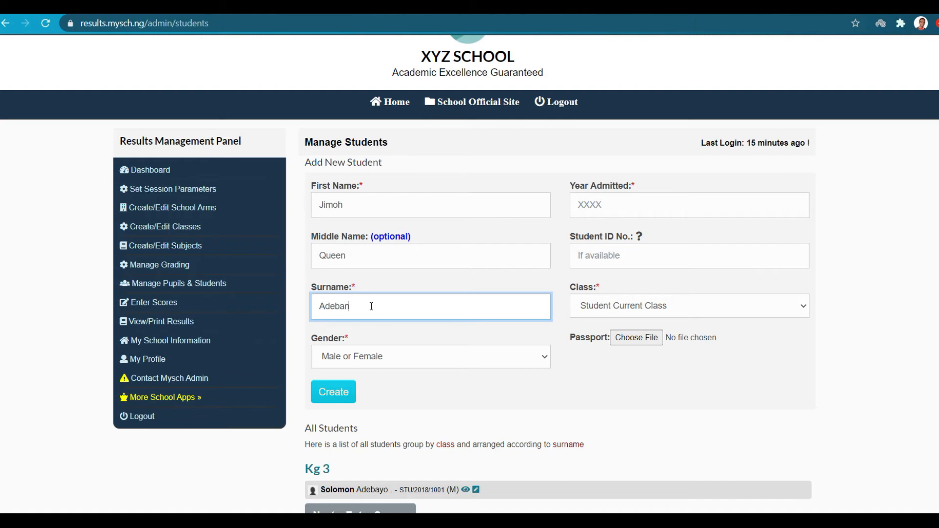
Set gender Female, year admitted 2017 and class Nursery 1, then create the student.
left_click(349, 356)
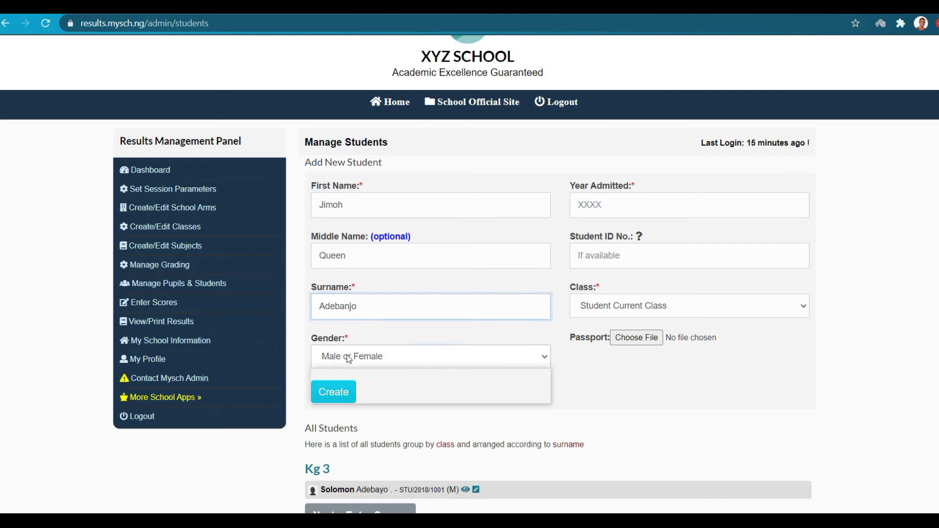
left_click(347, 394)
left_click(629, 211)
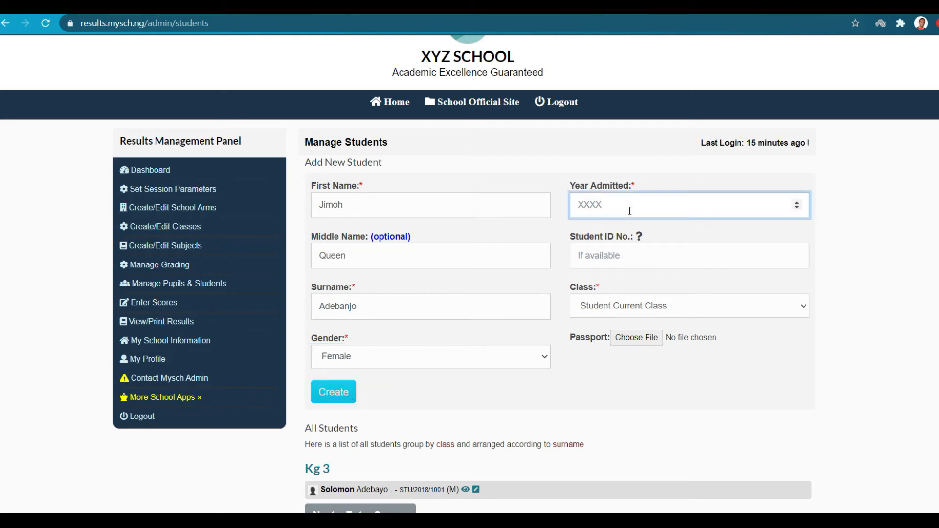
type("2017")
left_click(629, 260)
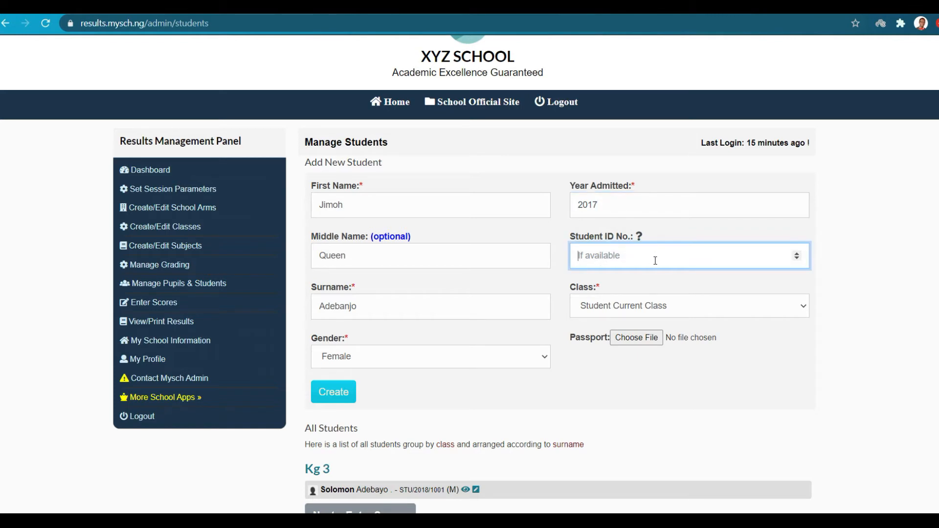
left_click(639, 304)
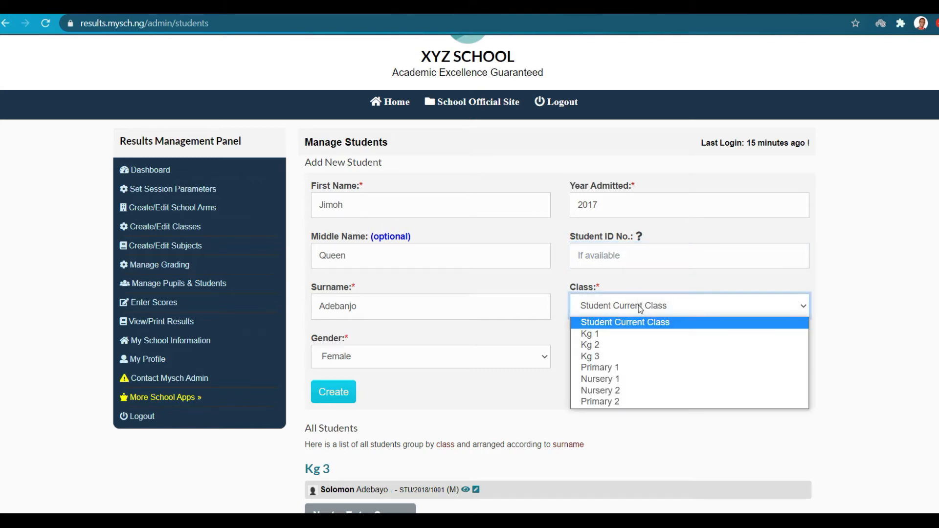
left_click(608, 380)
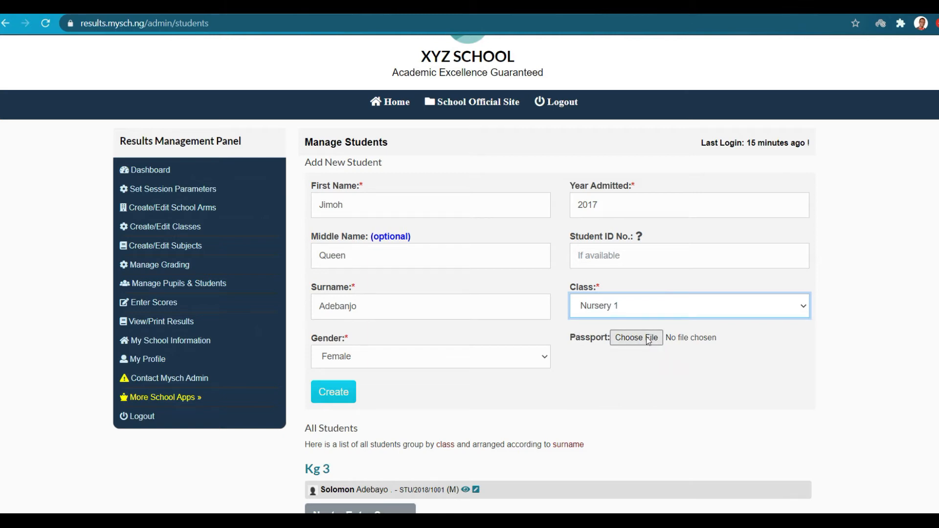
left_click(340, 392)
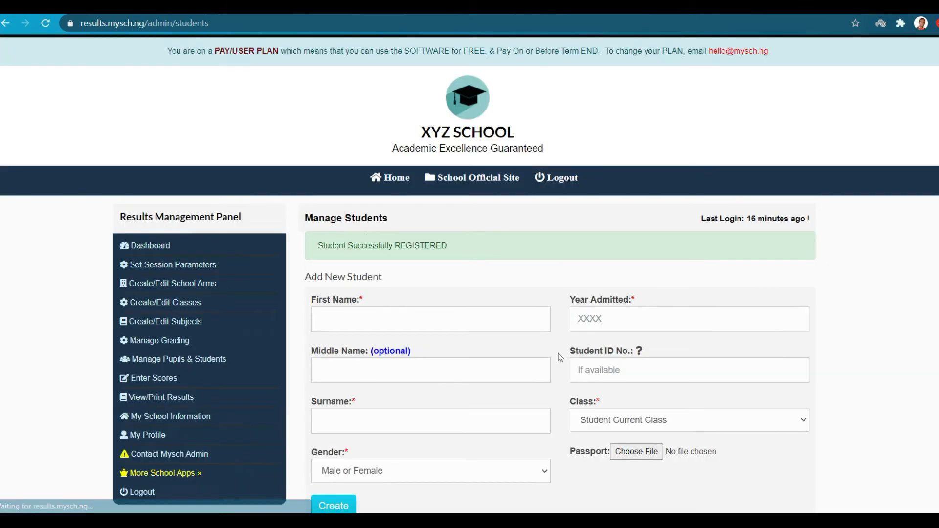
Open the new Nursery 1 student's profile from the All Students list.
scroll(560, 357, "down", 5)
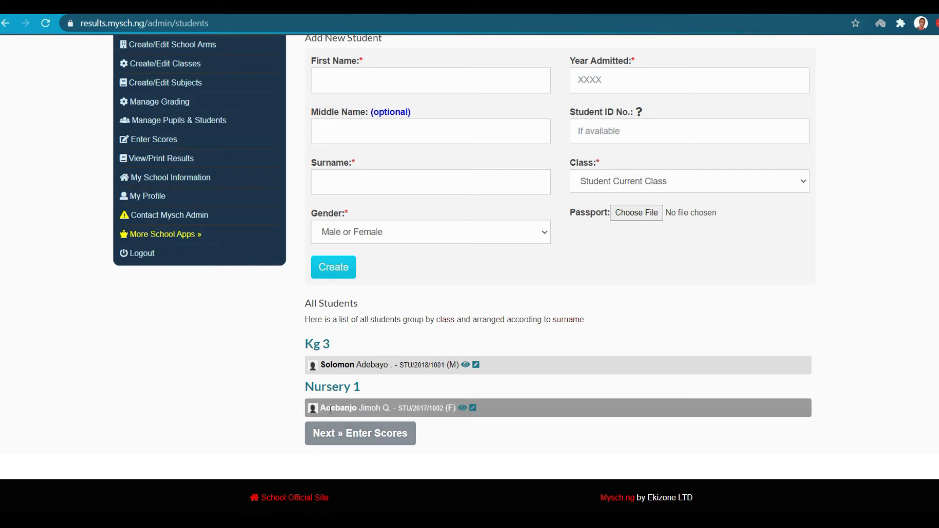
left_click(463, 409)
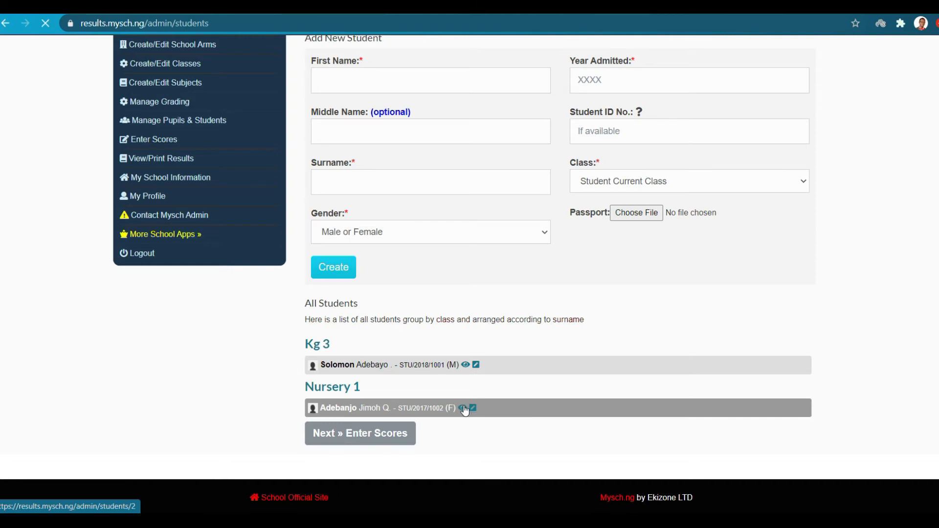
scroll(507, 300, "down", 1)
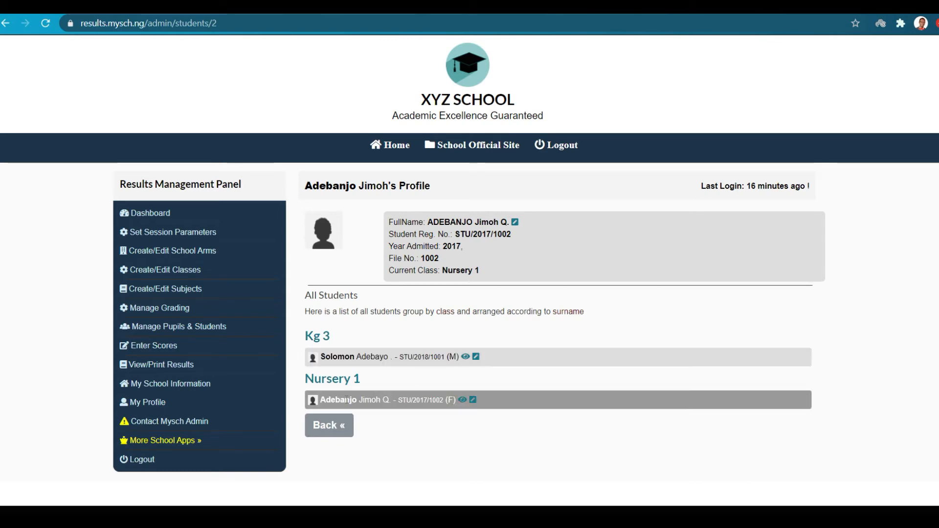
Change the Kg 3 student's class to Nursery 1 and save the record.
left_click(476, 358)
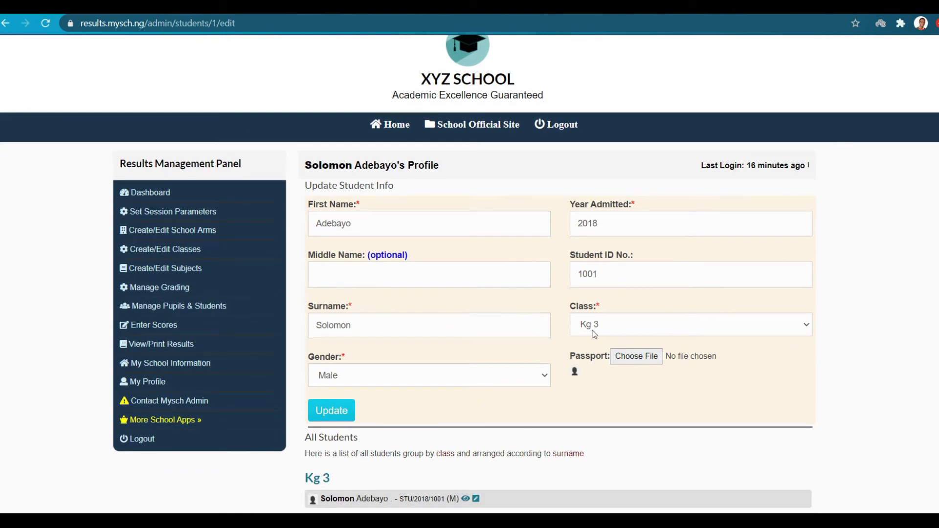
left_click(593, 334)
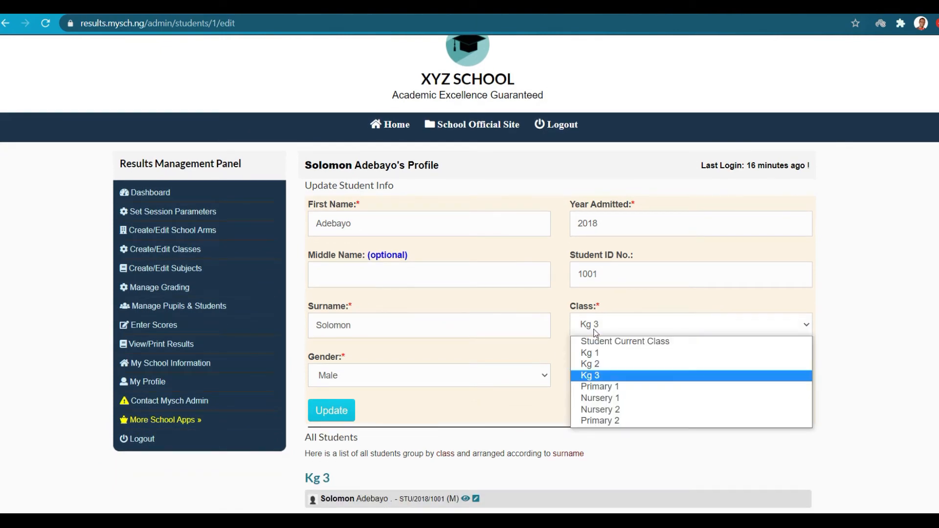
left_click(608, 397)
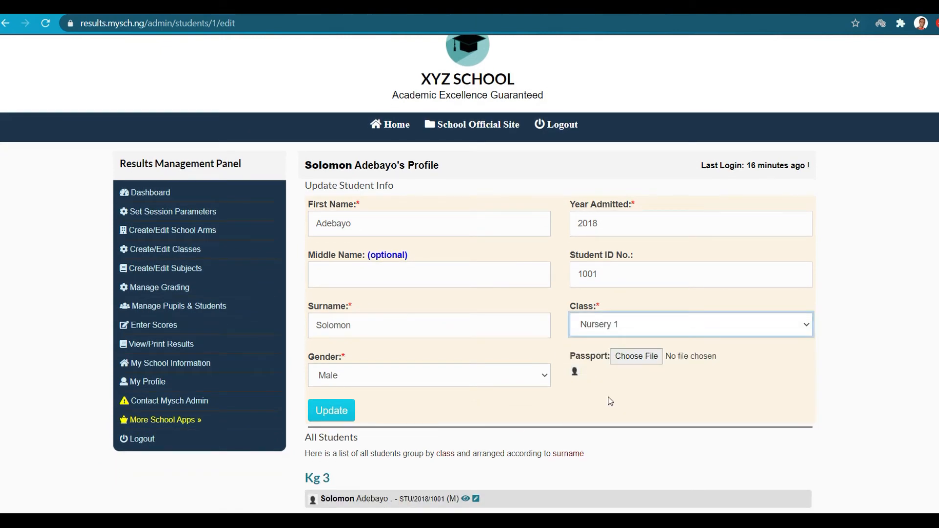
left_click(334, 410)
scroll(335, 407, "down", 2)
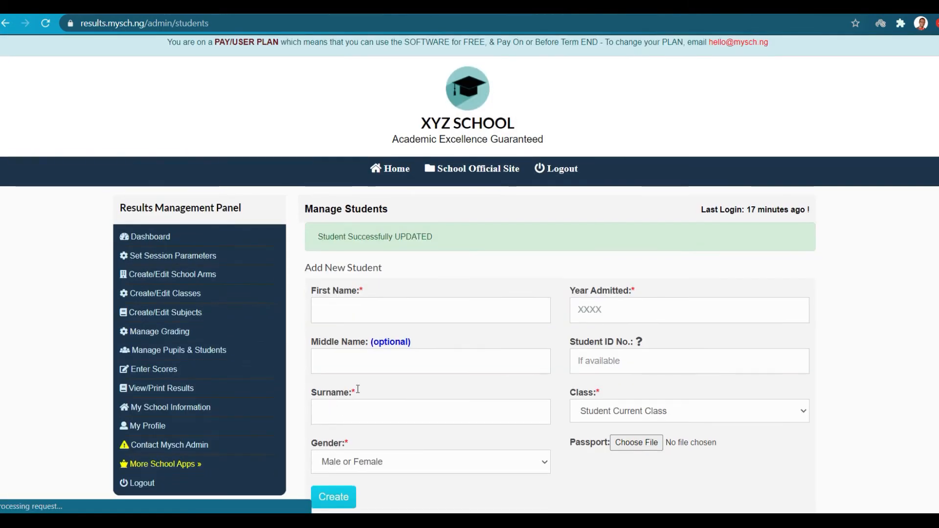
scroll(364, 384, "down", 4)
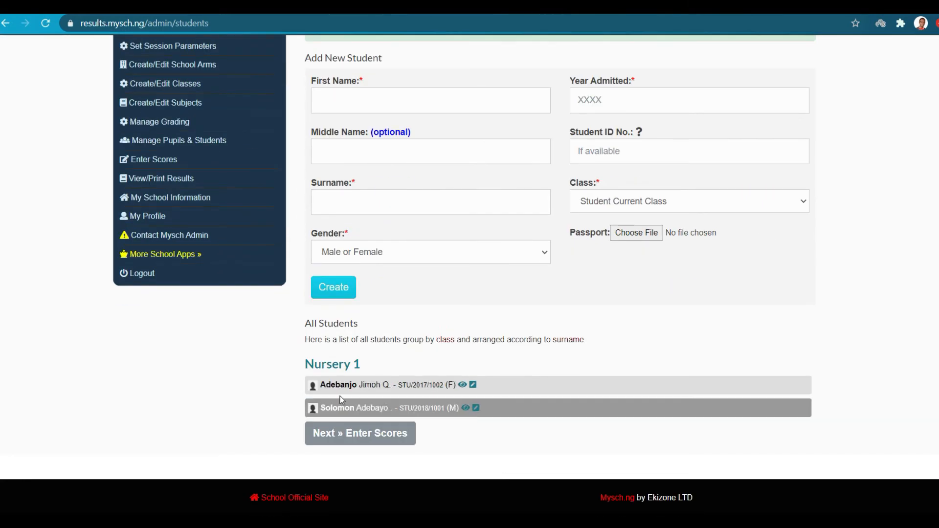
scroll(300, 368, "up", 2)
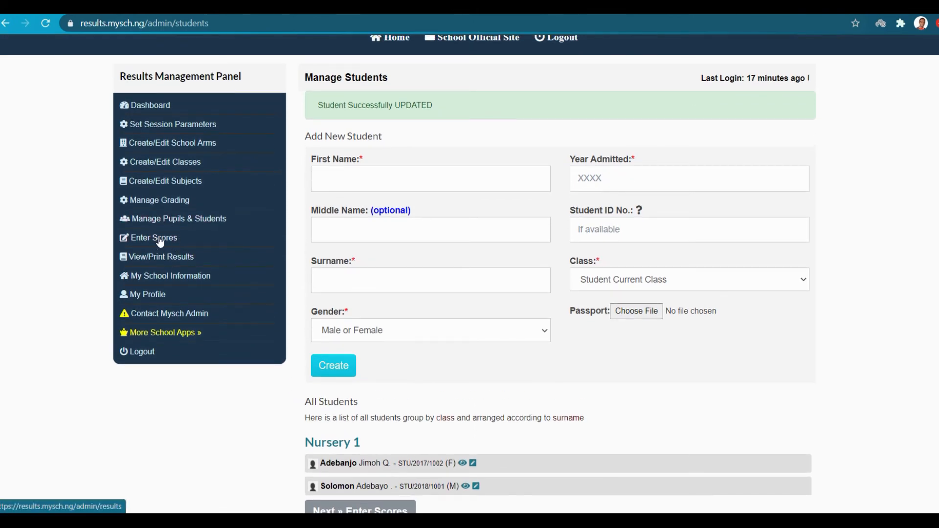
Load the Nursery 1 Verbal Reasoning score sheet from Enter Scores.
left_click(160, 242)
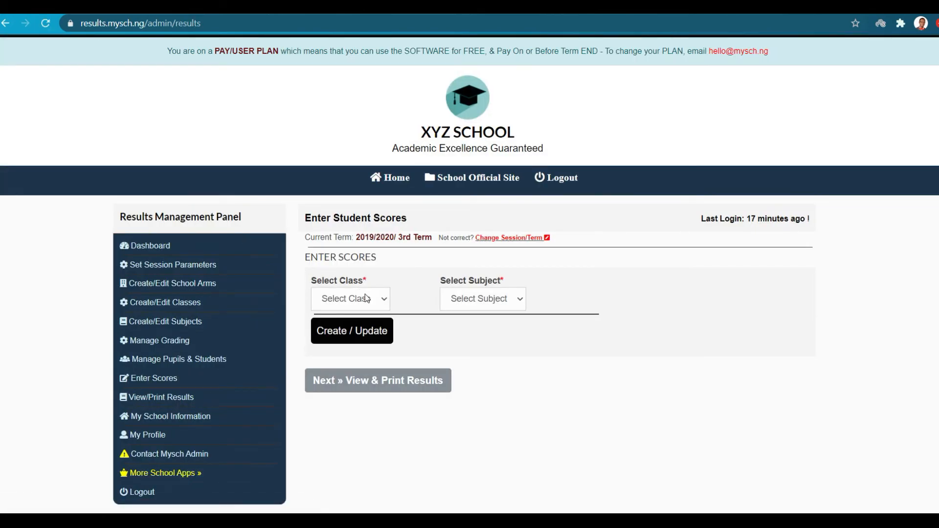
left_click(374, 299)
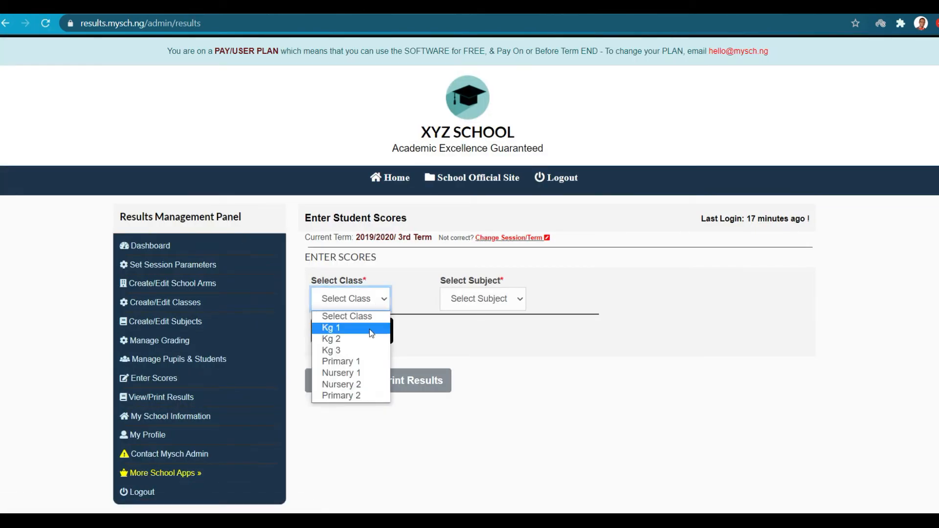
left_click(357, 374)
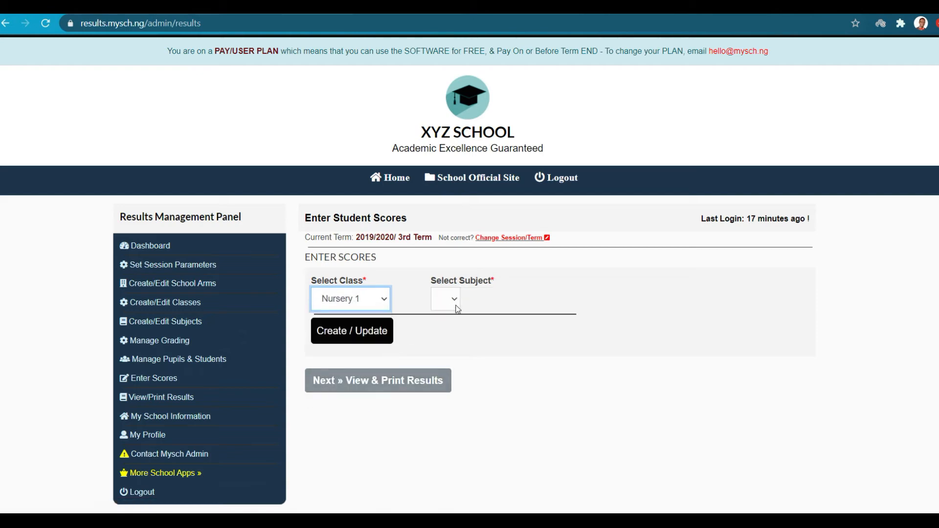
left_click(476, 303)
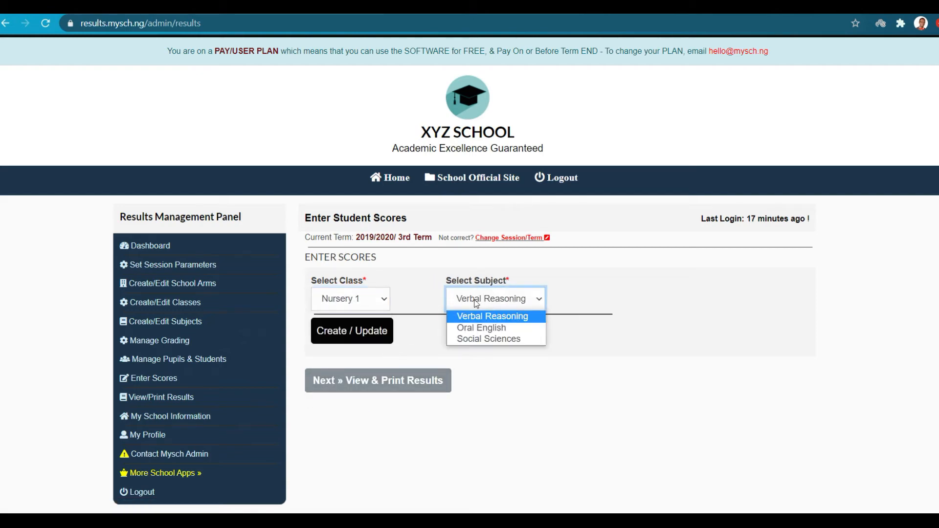
left_click(484, 318)
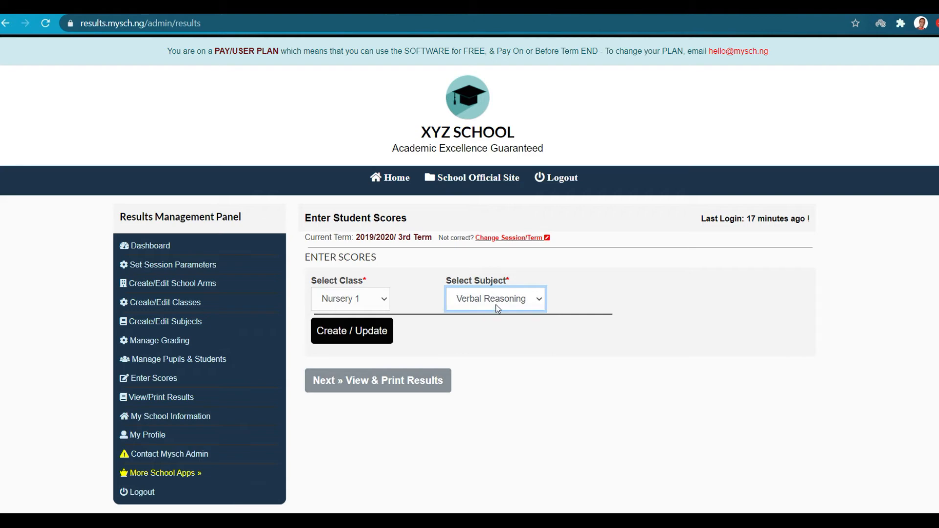
left_click(339, 334)
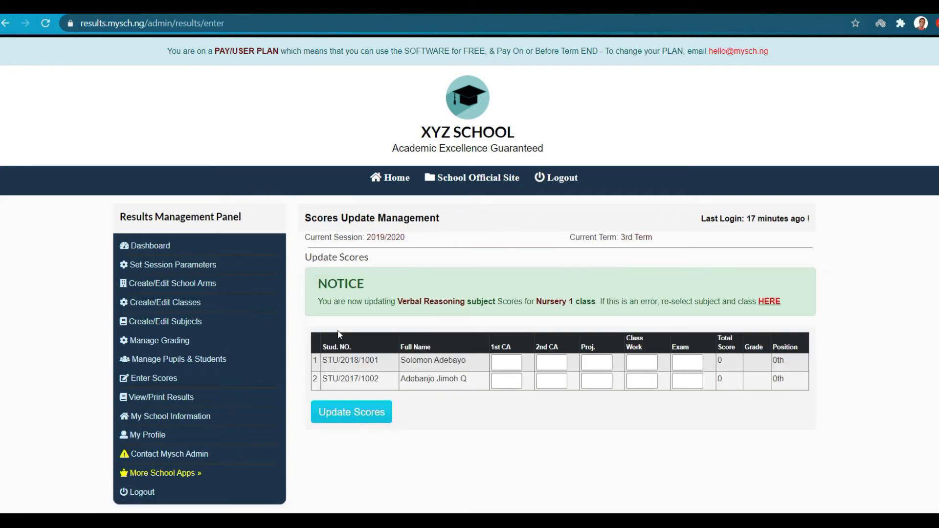
Enter 1st CA 23 and 11, 2nd CA 14 and 9, exams 60 and 67, then save.
left_click(505, 362)
type("23")
left_click(504, 381)
type("11")
left_click(548, 363)
type("14")
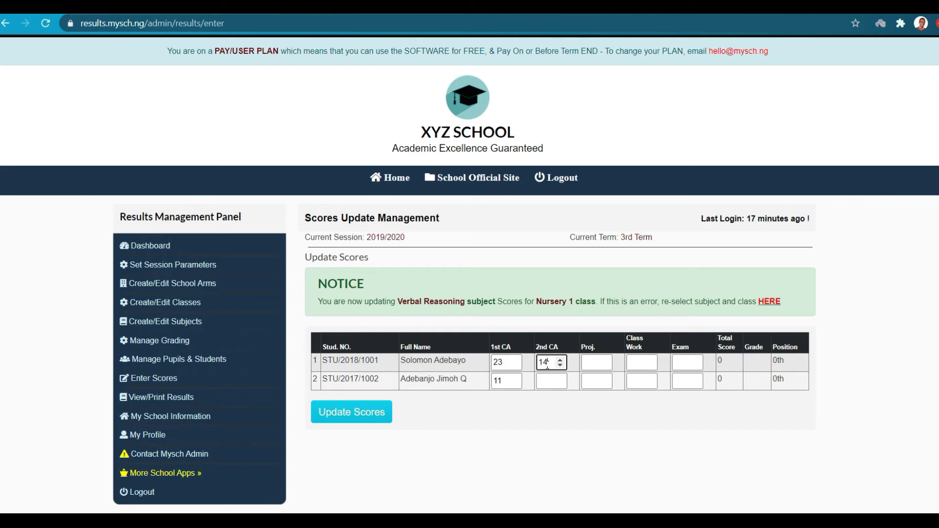
left_click(549, 380)
type("9")
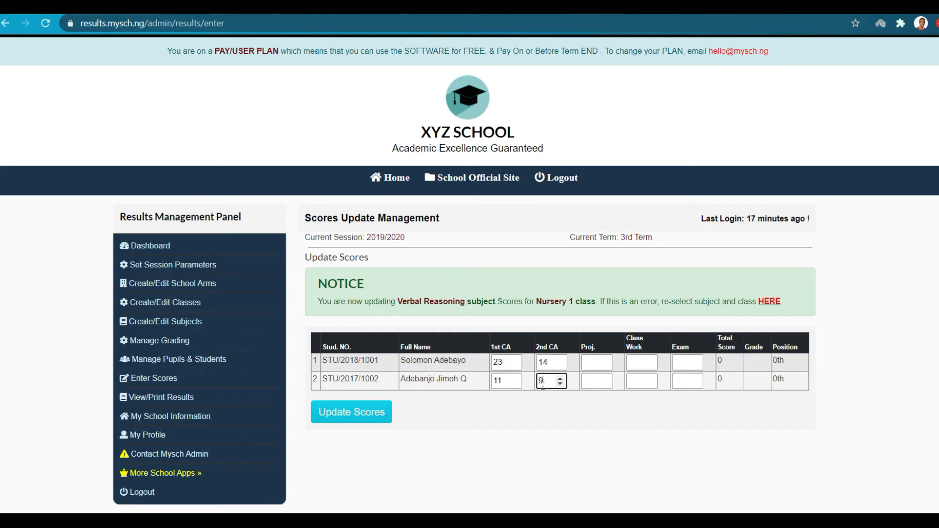
left_click(682, 362)
type("60")
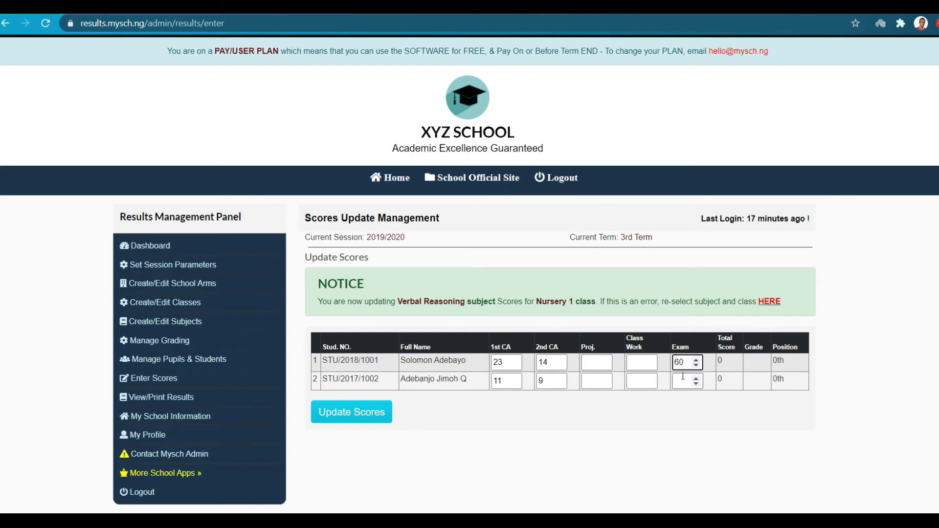
left_click(681, 380)
type("60")
key("BackSpace")
type("7")
left_click(350, 415)
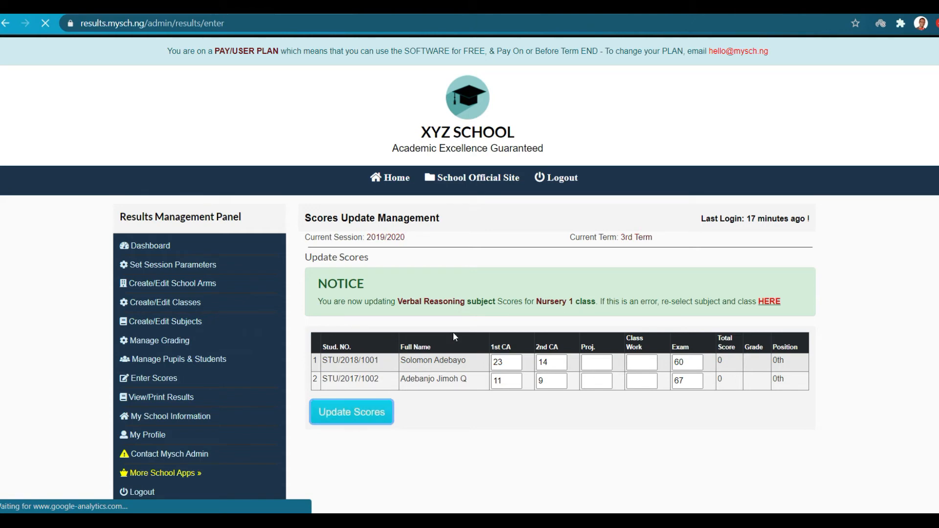
left_click_drag(317, 246, 456, 239)
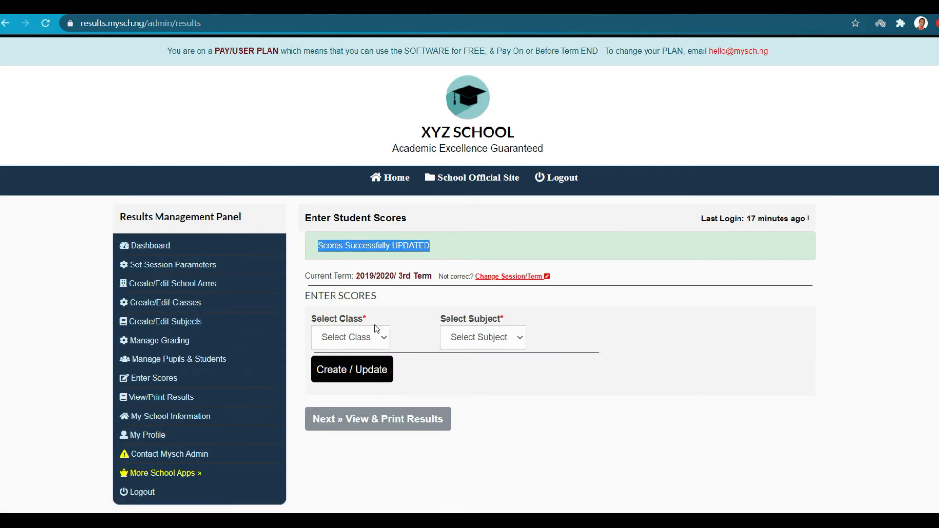
Reopen the Nursery 1 Verbal Reasoning sheet to check totals 97 and 87, then go back.
left_click(367, 336)
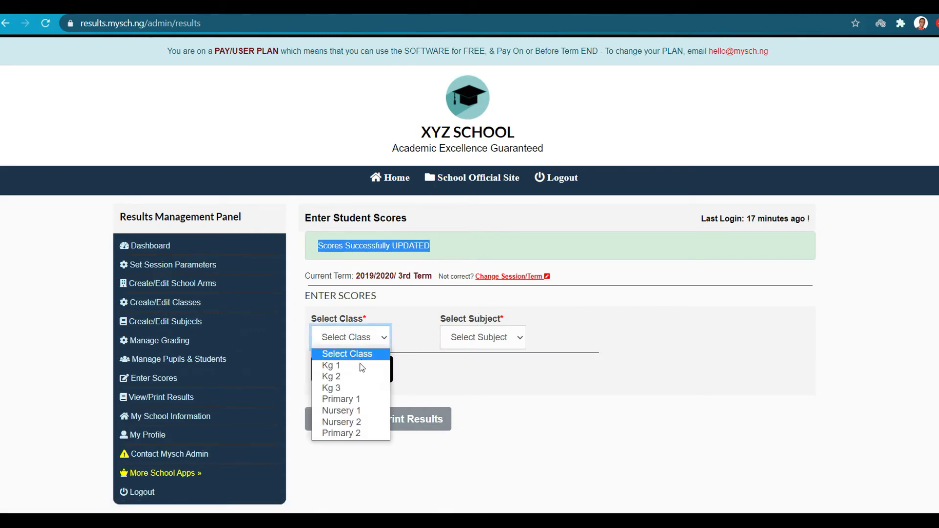
left_click(347, 411)
left_click(466, 339)
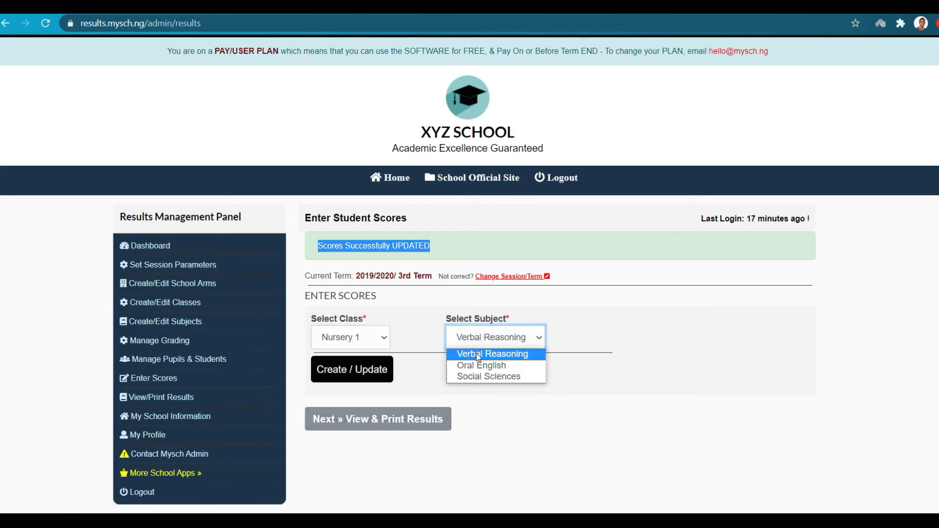
left_click(478, 354)
left_click(353, 371)
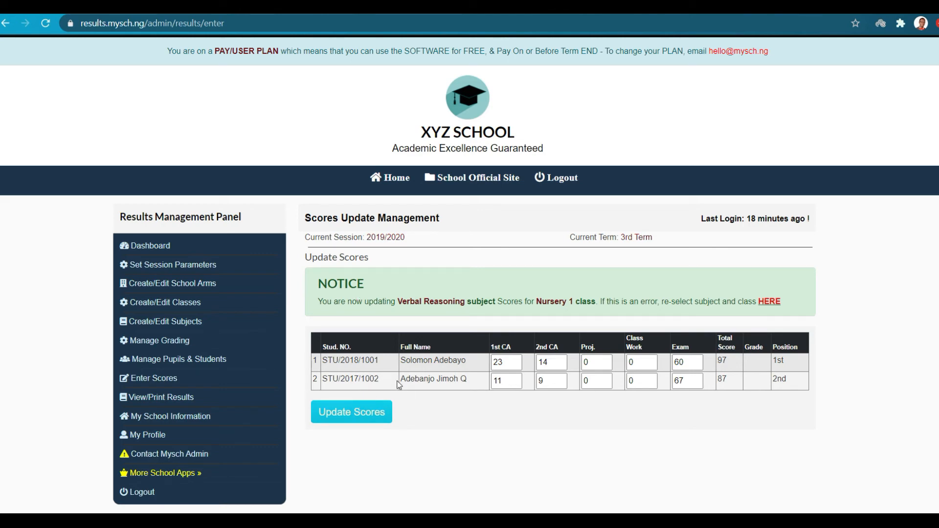
left_click(6, 23)
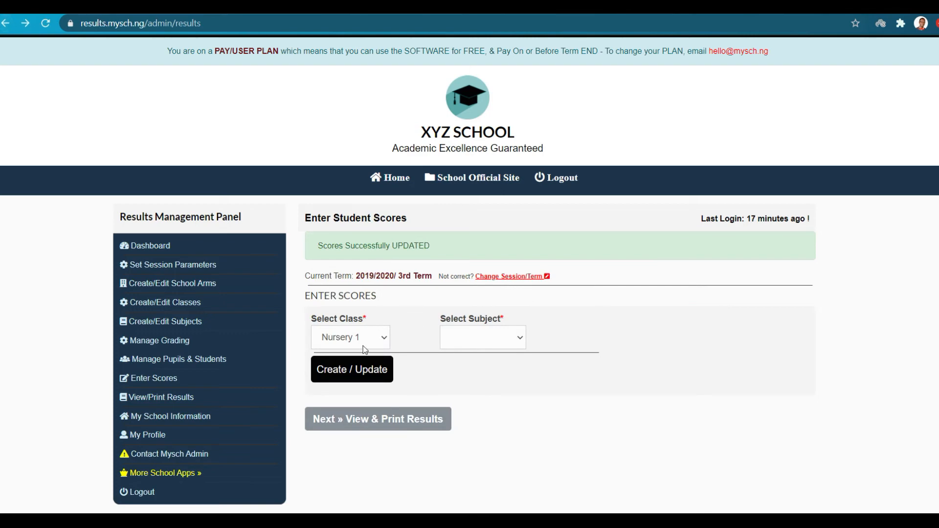
Select class Nursery 1 and subject Oral English, and load the score sheet.
left_click(476, 337)
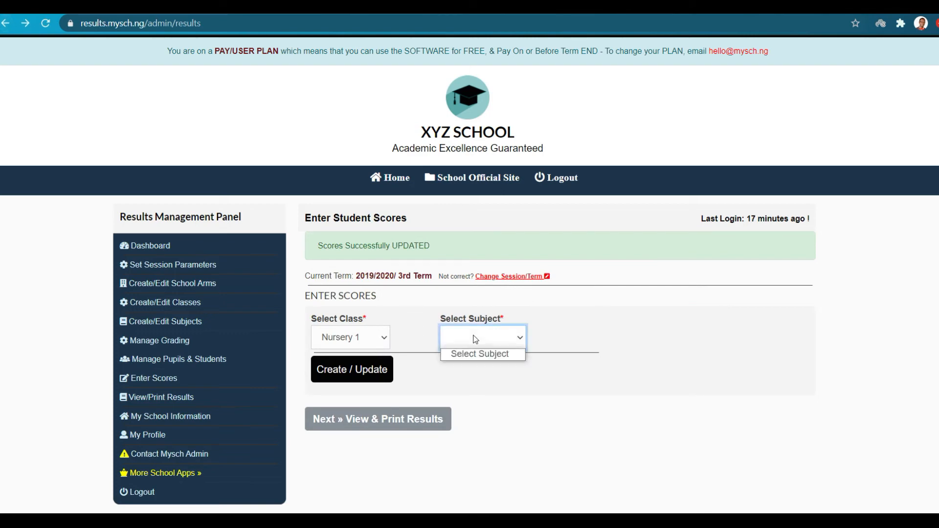
left_click(360, 336)
left_click(347, 408)
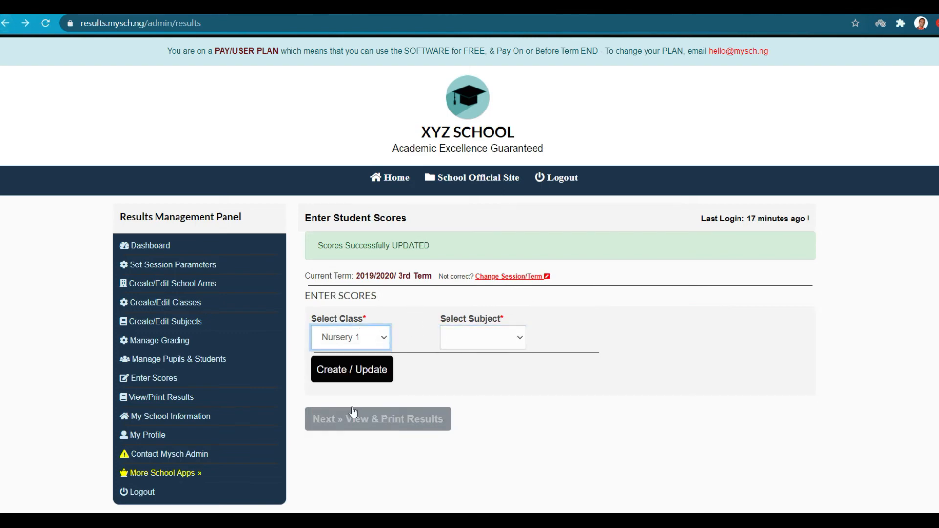
left_click(374, 342)
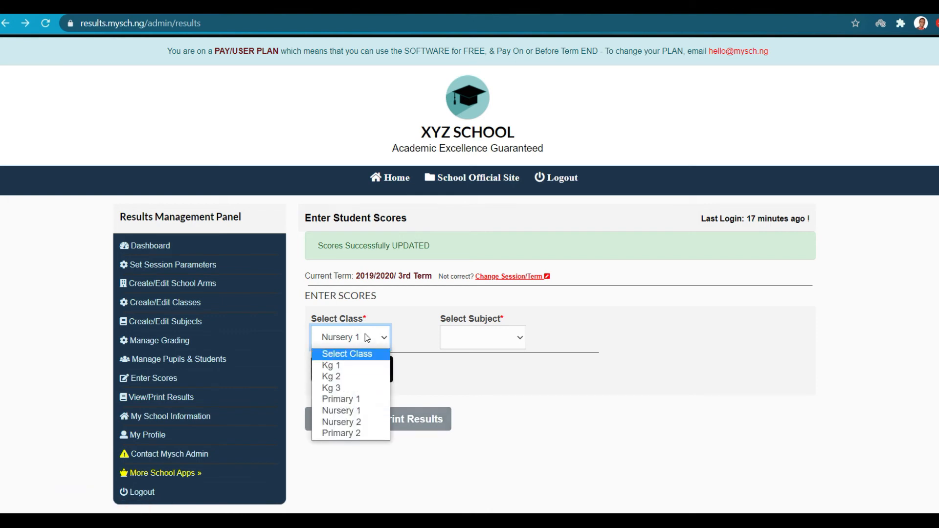
left_click(351, 365)
left_click(374, 340)
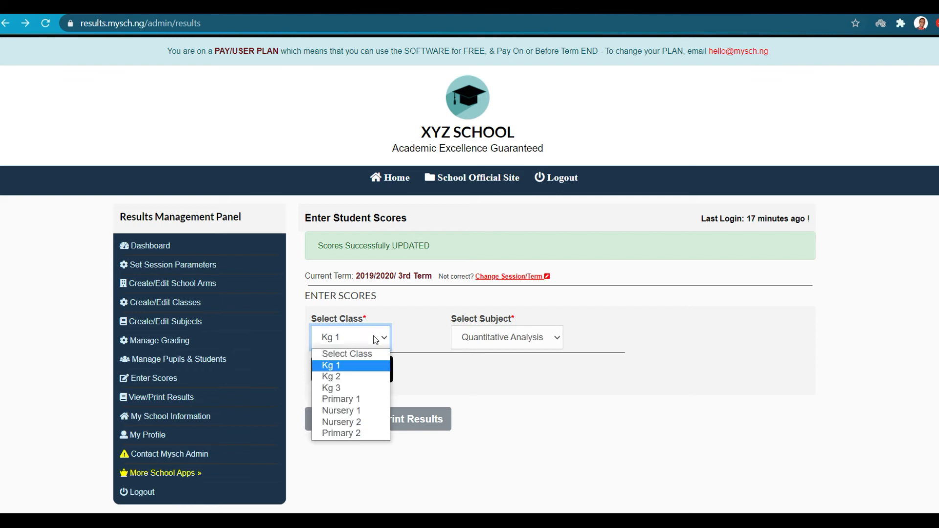
left_click(358, 414)
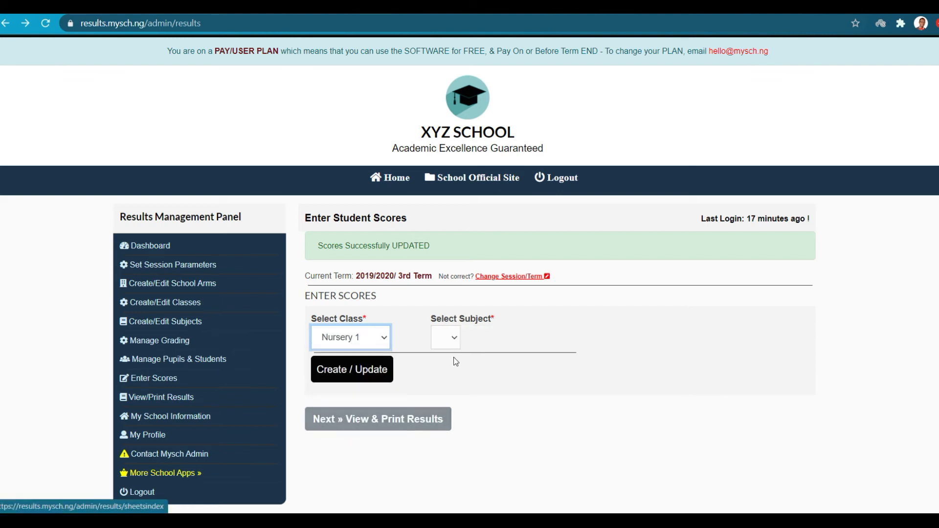
left_click(464, 341)
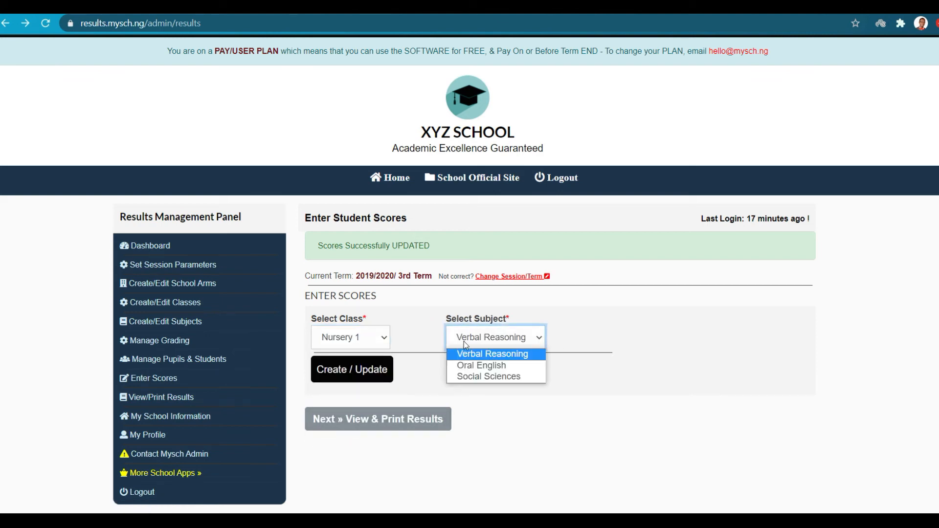
left_click(478, 367)
left_click(366, 372)
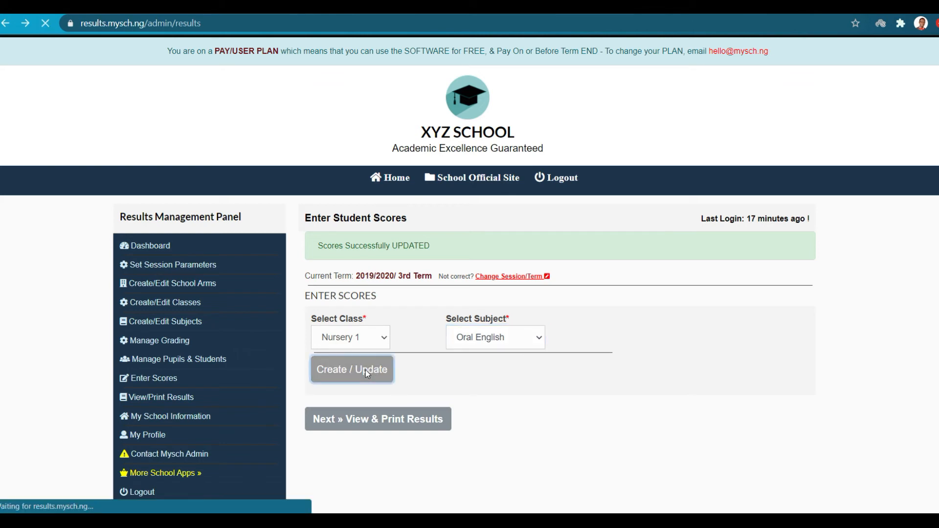
Enter CA 2 and 11 with exam 14, and CA 20 and 22 with exam 45, then save.
left_click(502, 364)
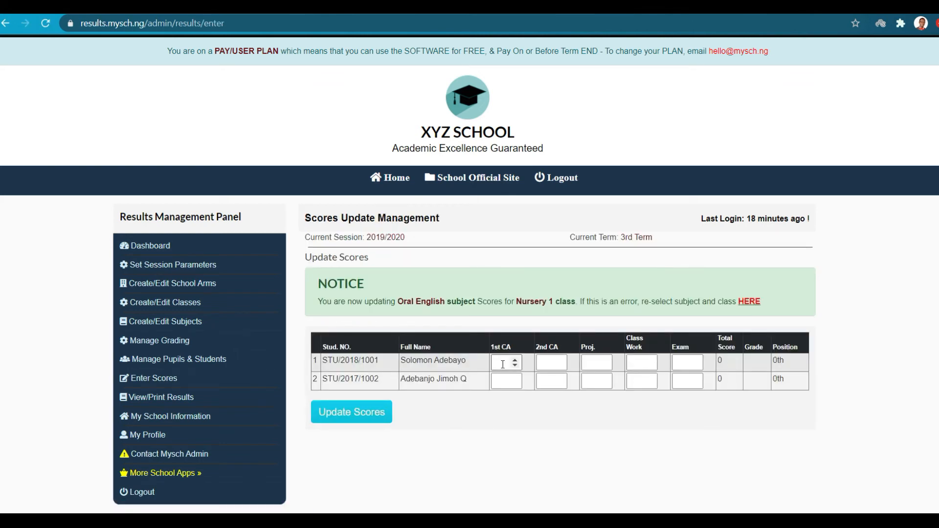
type("2")
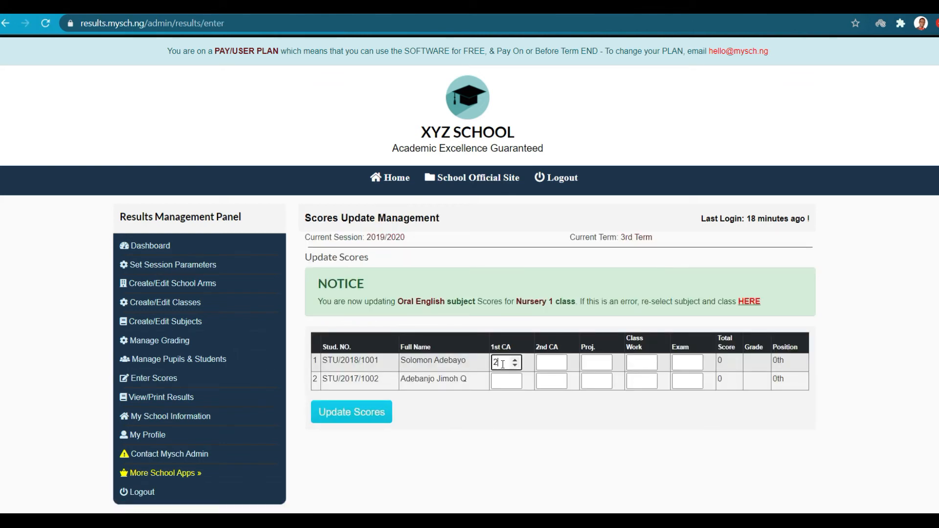
left_click(555, 363)
type("11")
left_click(499, 380)
type("20")
left_click(546, 380)
type("22")
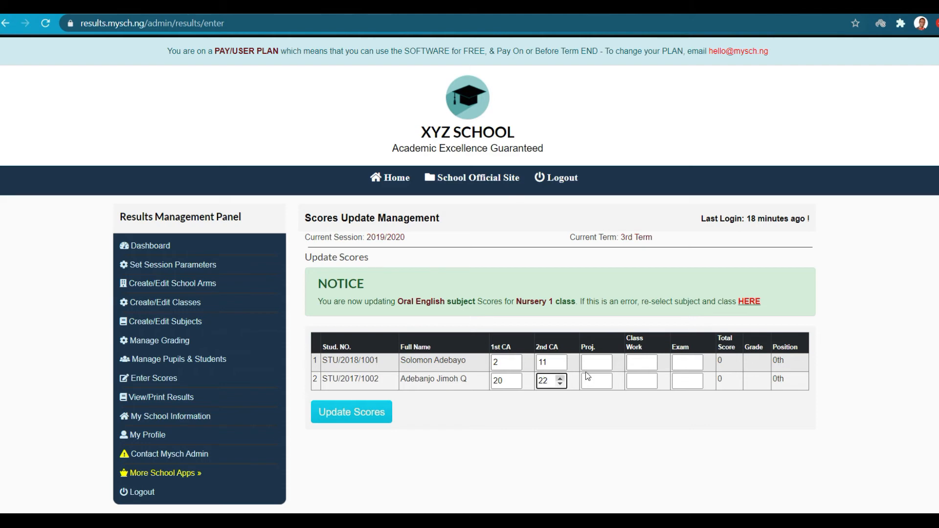
left_click(686, 365)
type("14")
left_click(682, 385)
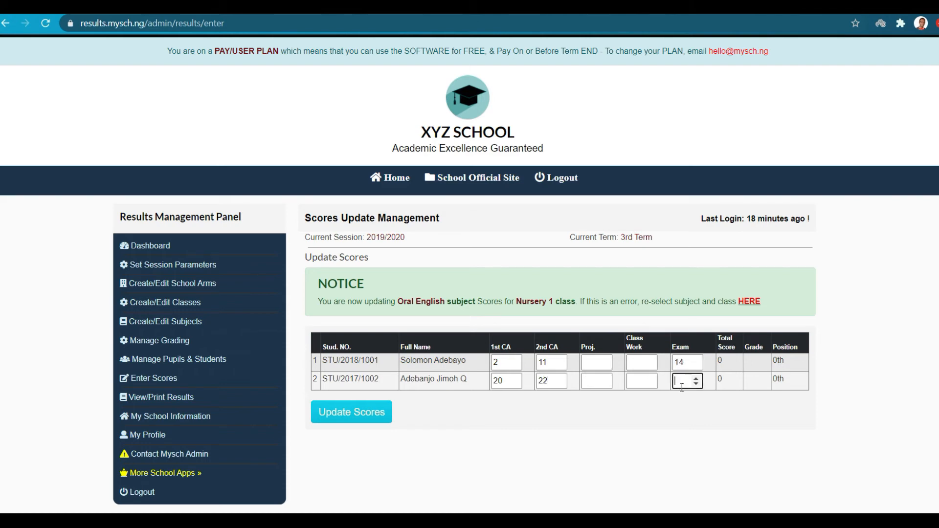
type("45")
left_click(339, 412)
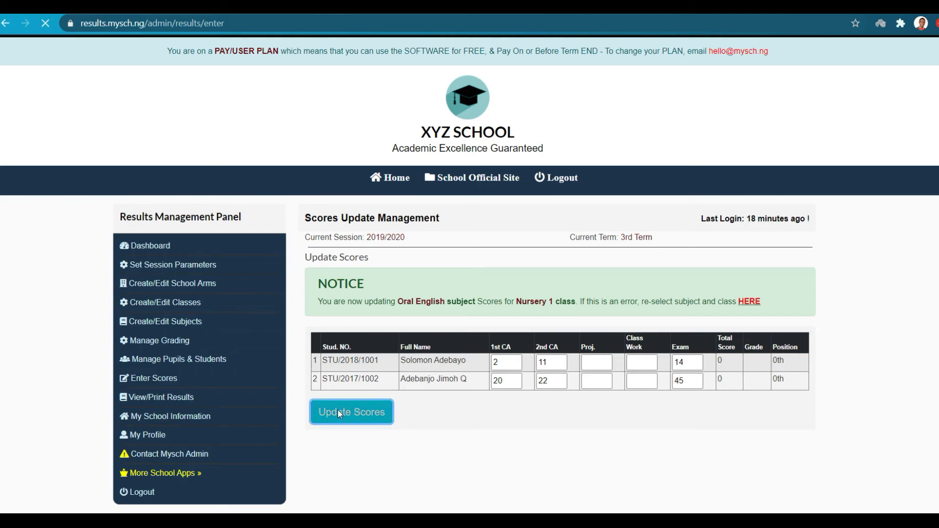
left_click(367, 339)
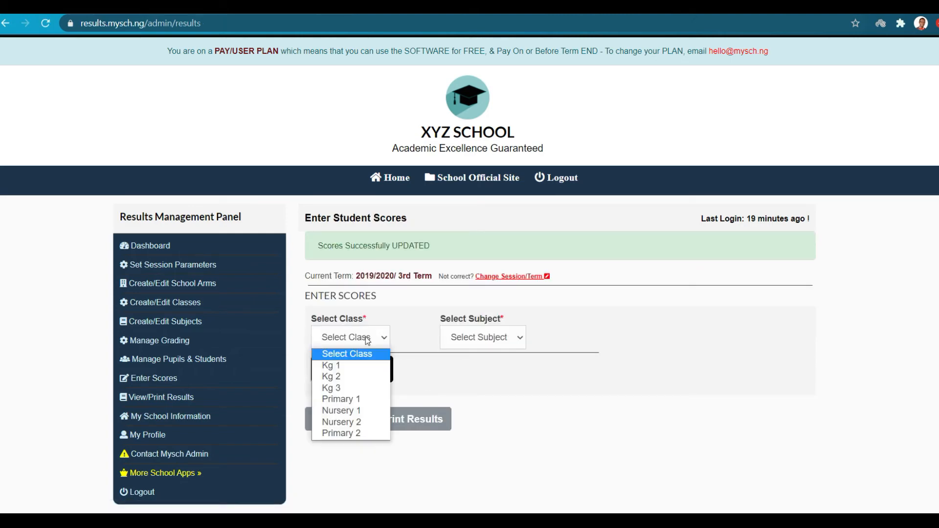
Select Nursery 1 and Social Sciences and load the score sheet.
left_click(351, 410)
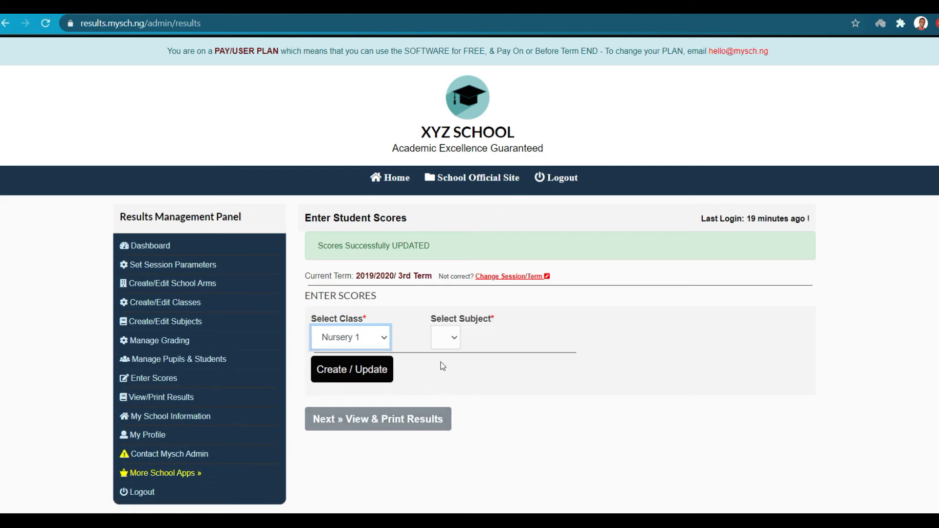
left_click(472, 344)
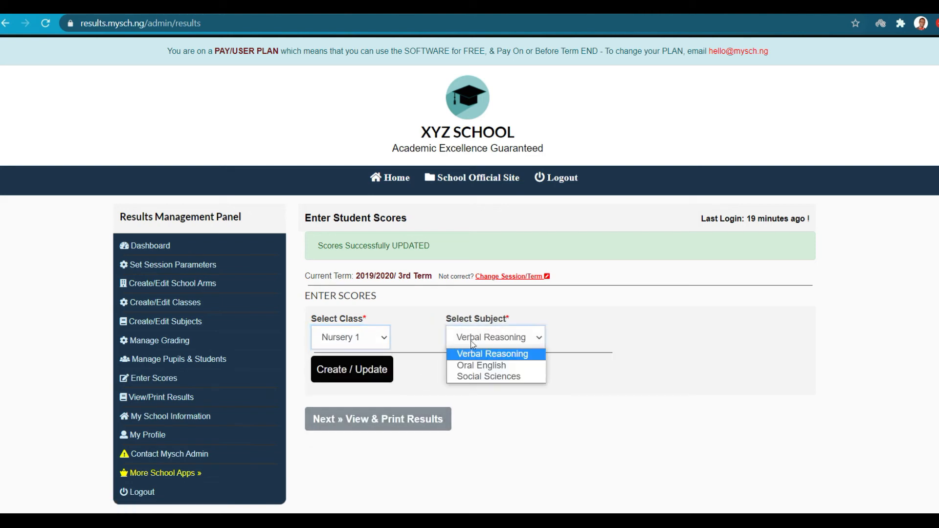
left_click(488, 376)
left_click(348, 372)
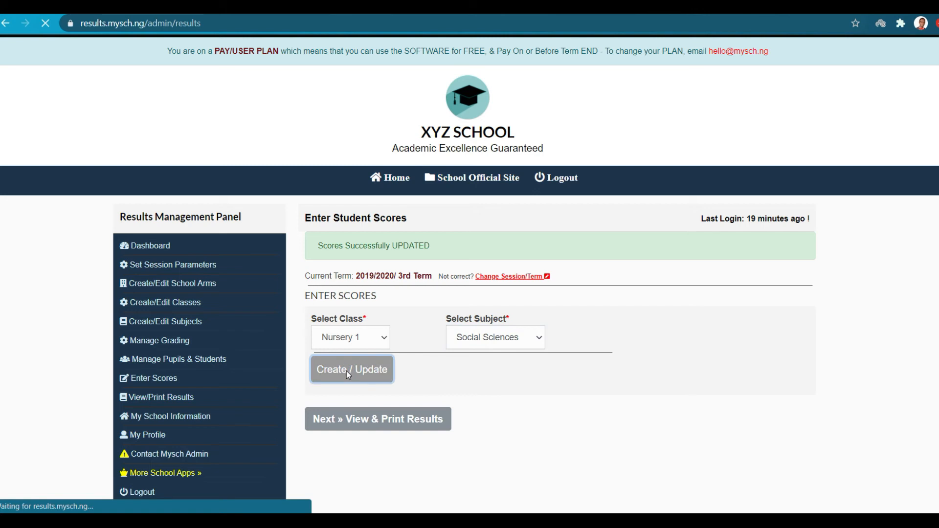
Enter the first pupil's Social Sciences scores: CA 20 and 20, exam 40.
left_click(500, 362)
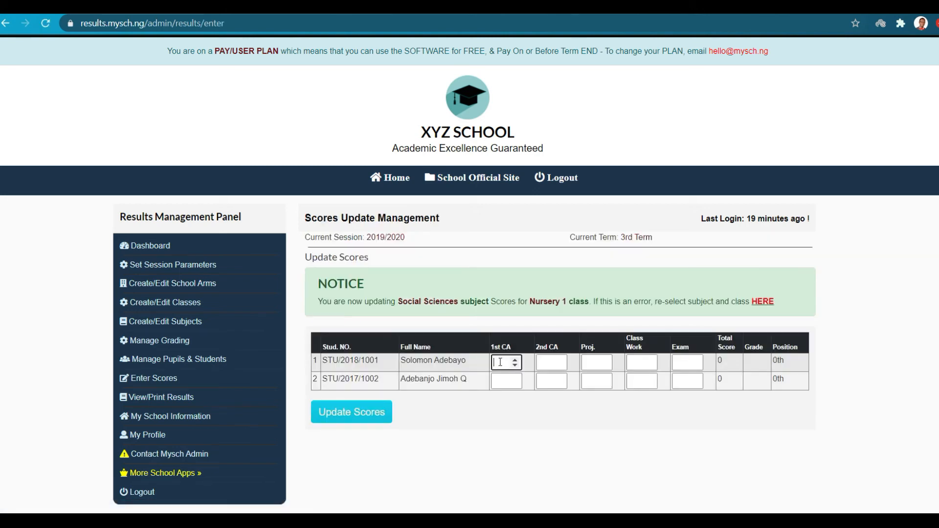
type("30")
left_click(545, 363)
type("30")
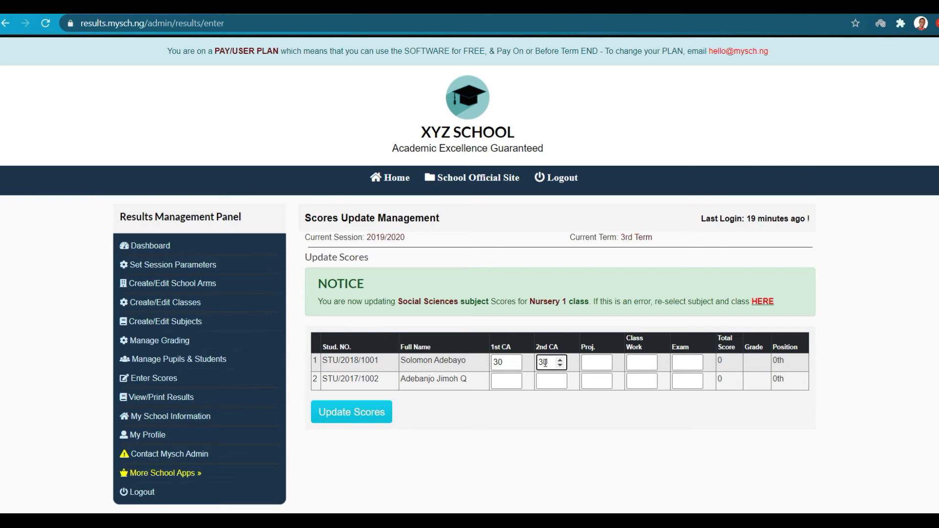
left_click(674, 362)
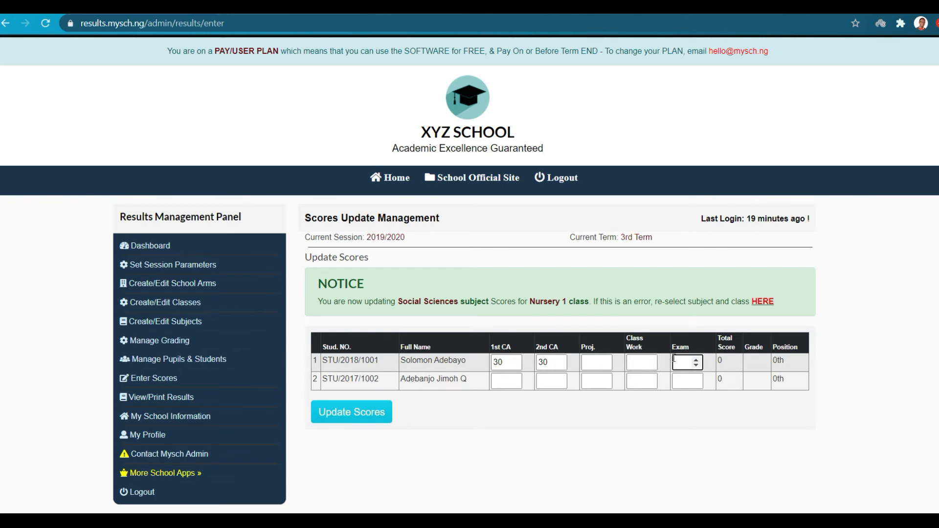
type("40")
left_click(501, 361)
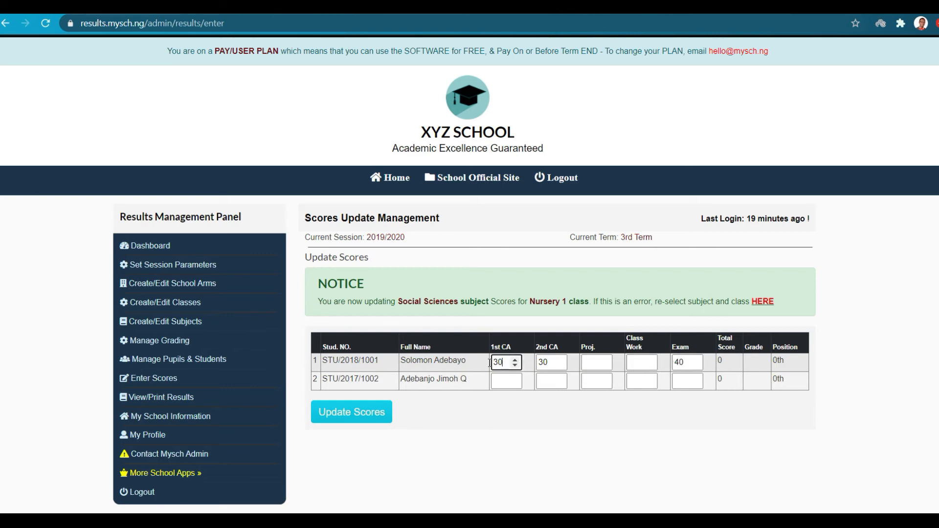
double_click(501, 362)
type("20")
left_click(551, 362)
double_click(551, 362)
type("20")
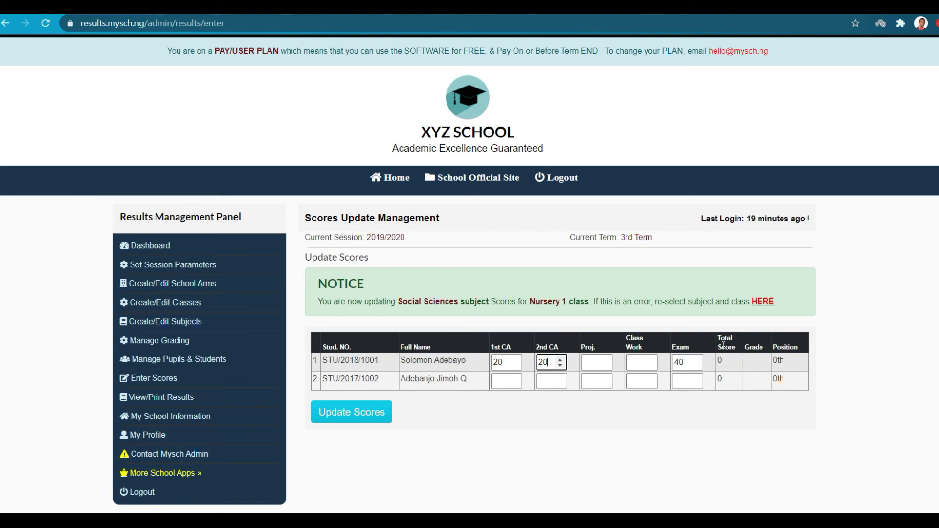
Enter the second pupil's CA marks 15 and 12 and exam score, then save.
left_click(506, 378)
type("15")
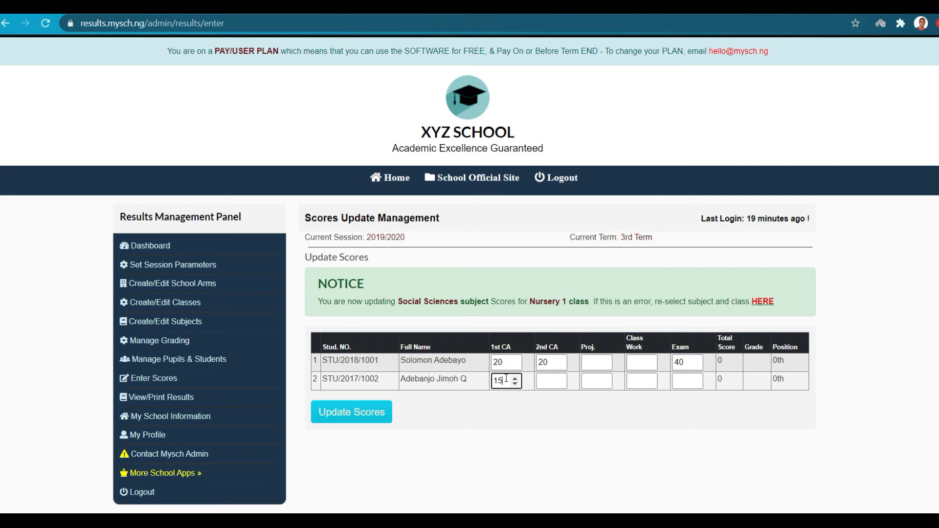
left_click(550, 381)
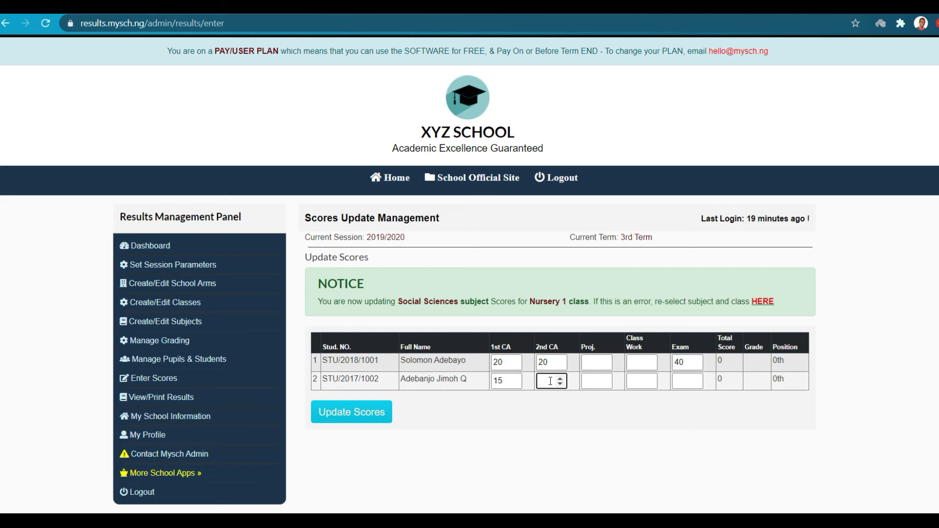
type("12")
left_click(676, 382)
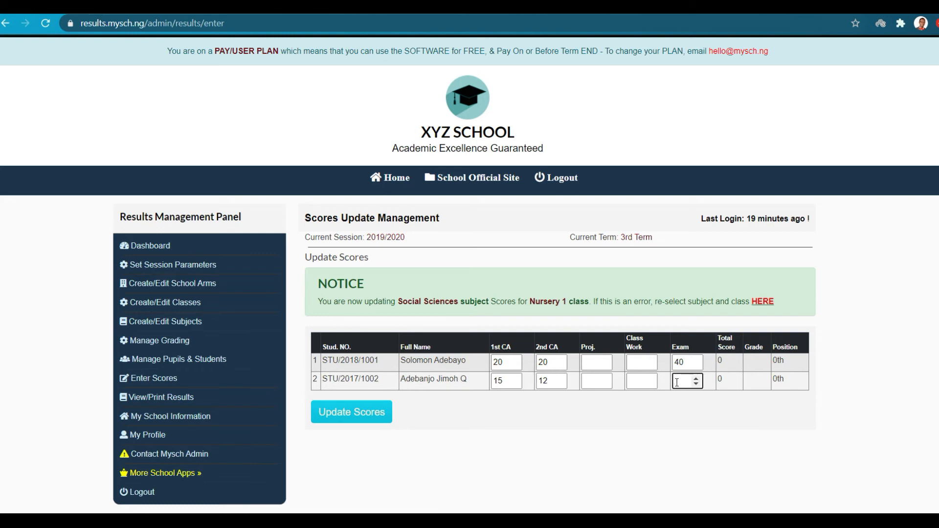
type("15")
left_click(350, 412)
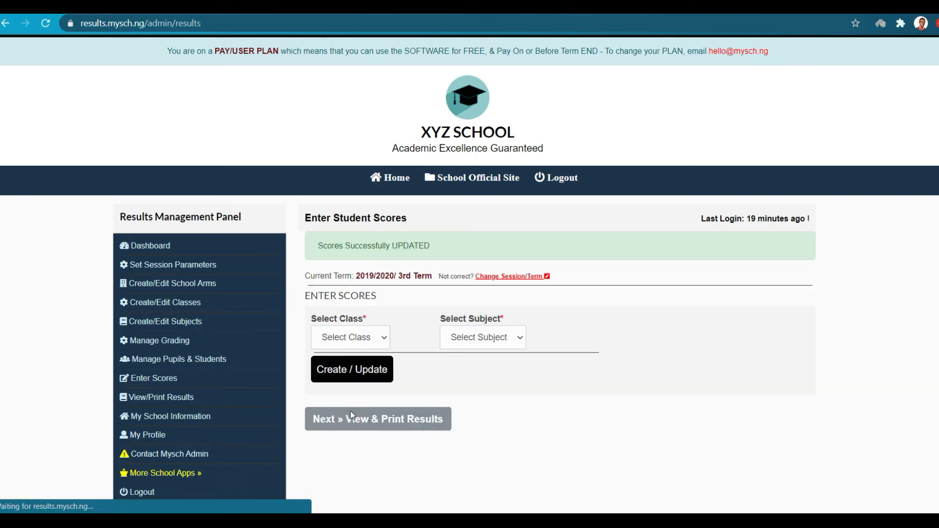
Browse the Select Class list and close it without choosing a class.
left_click(383, 341)
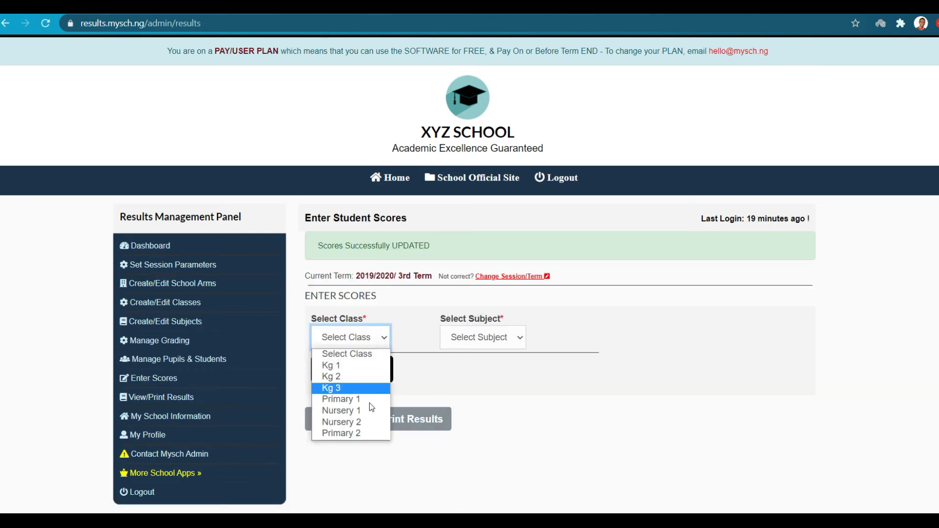
left_click(439, 386)
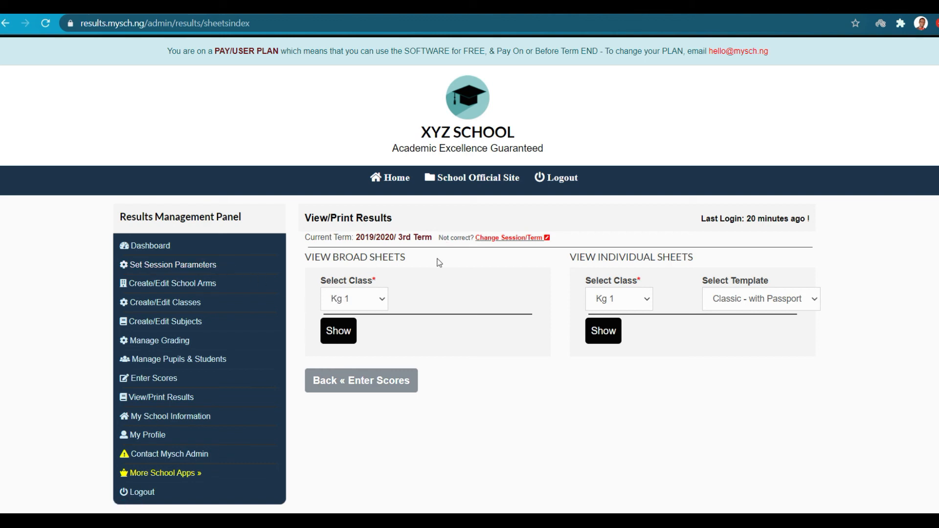
Select Nursery 1 under View Broad Sheets and show its broadsheet.
left_click(380, 298)
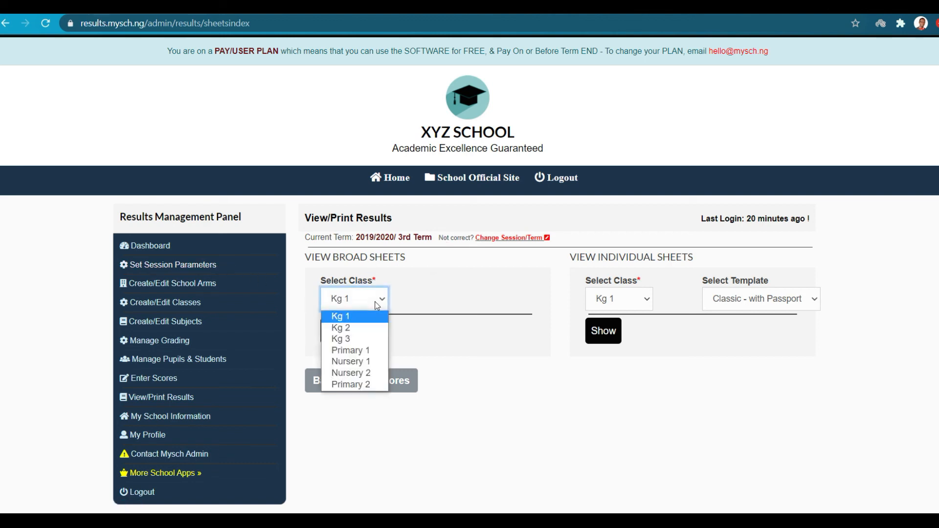
left_click(363, 364)
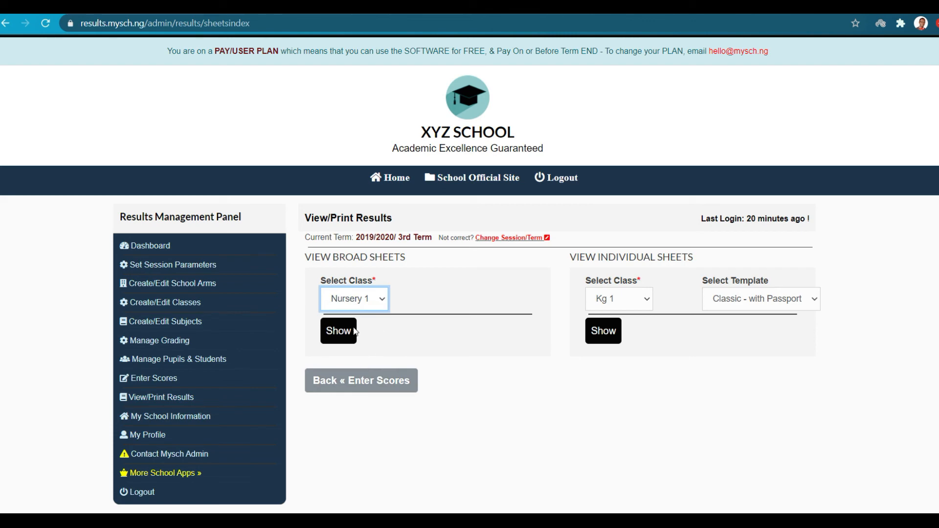
left_click(336, 332)
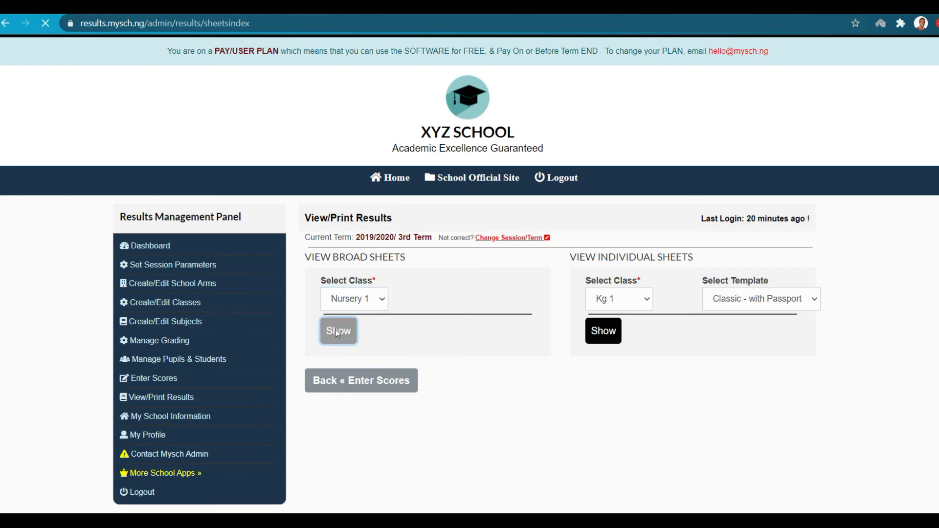
Scroll through the Nursery 1 3rd Term 2019/2020 broadsheet.
scroll(337, 335, "down", 1)
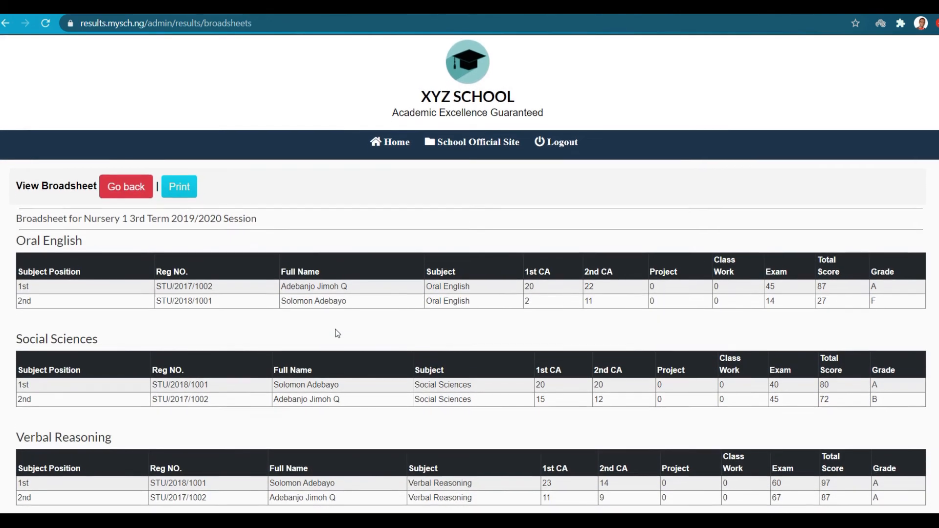
scroll(130, 288, "down", 1)
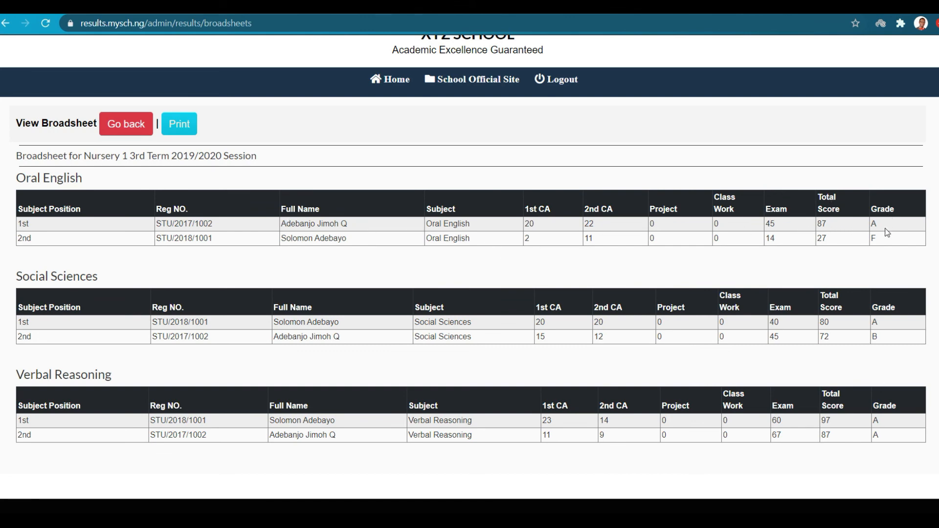
scroll(885, 243, "down", 1)
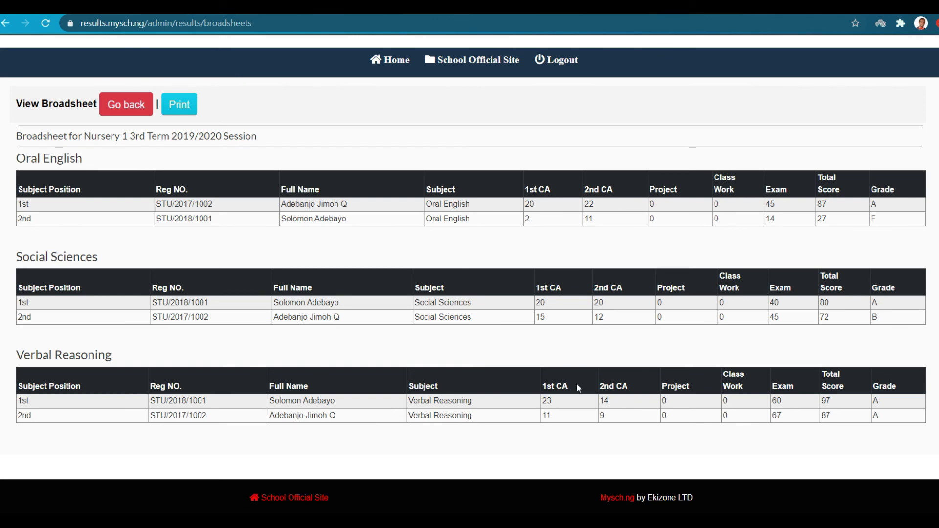
scroll(853, 264, "up", 1)
scroll(884, 369, "down", 1)
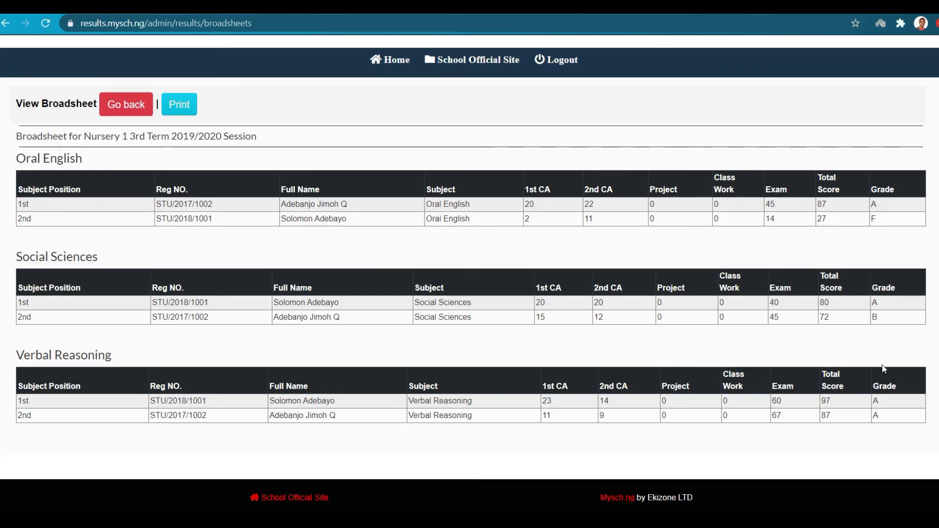
scroll(475, 263, "up", 3)
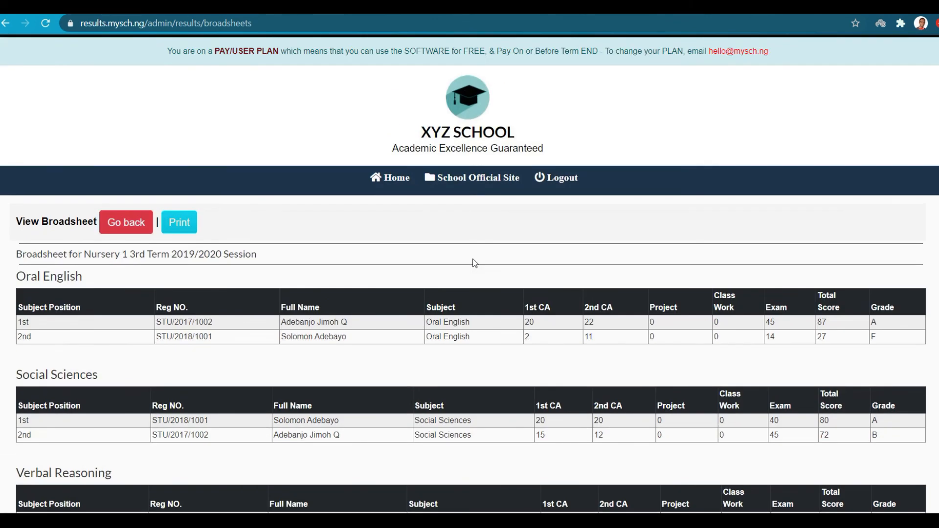
Print-preview the broadsheet, cancel without printing, and go back to results selection.
left_click(179, 222)
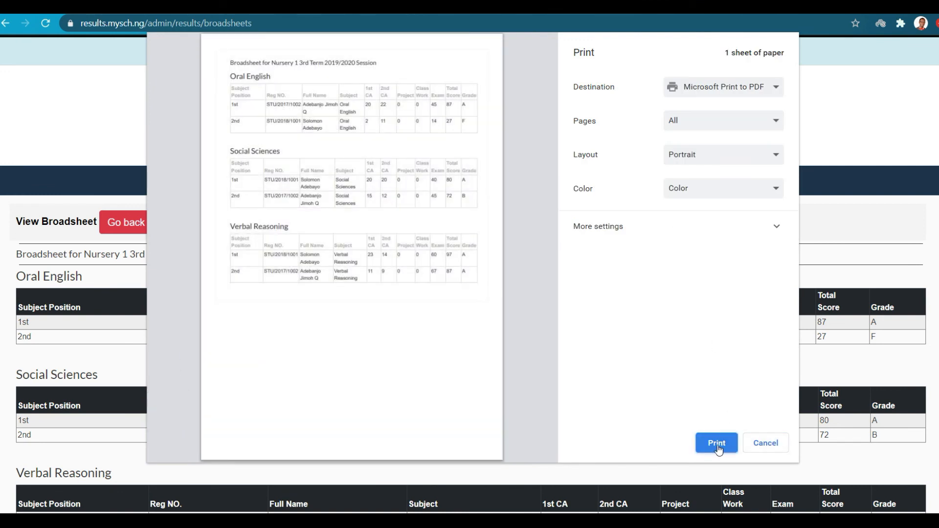
left_click(768, 444)
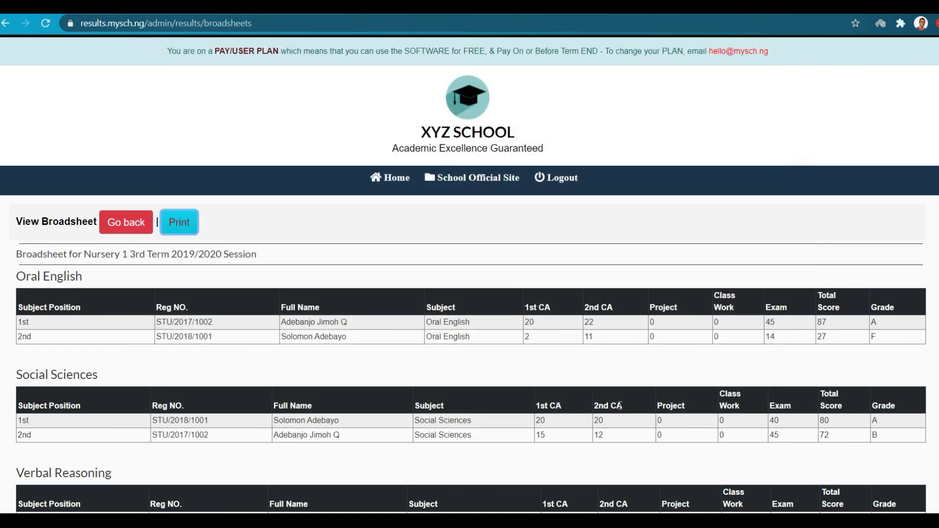
left_click(126, 223)
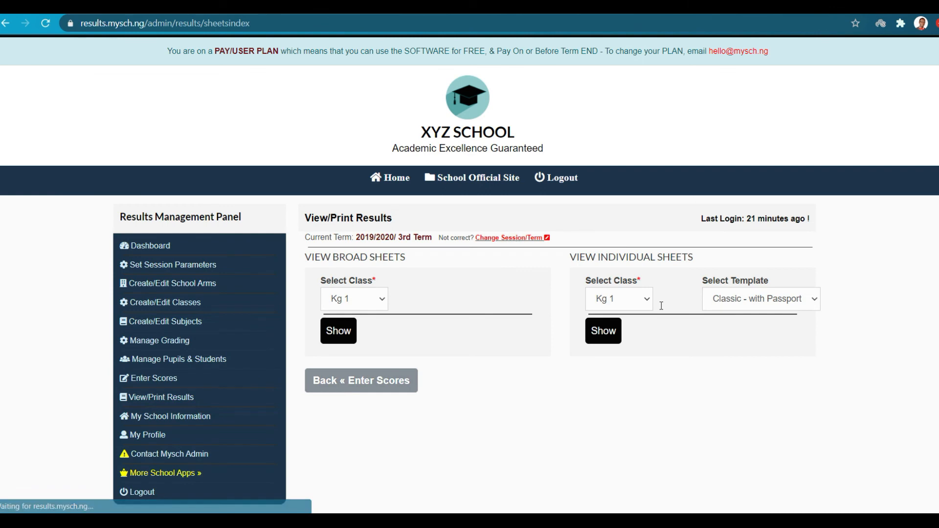
Show Nursery 1 individual result sheets using the 'Classic - with Passport' template.
left_click(632, 300)
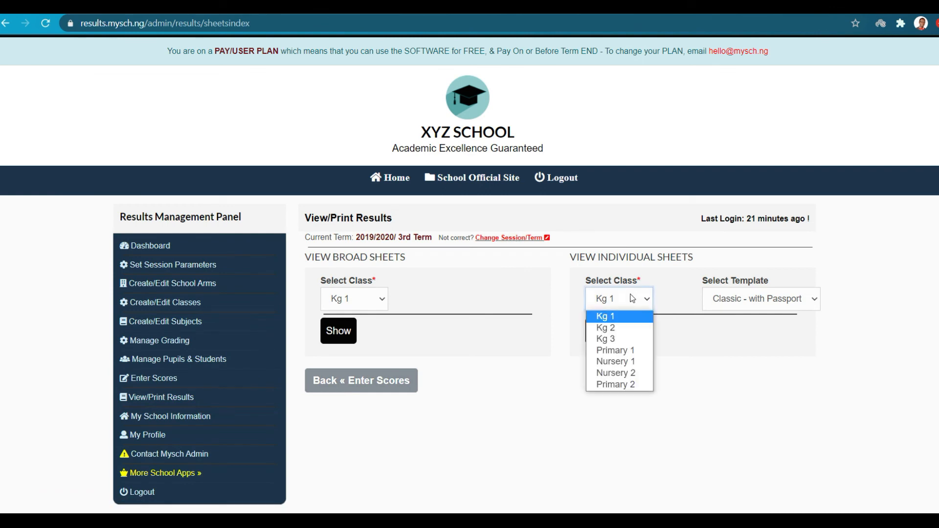
left_click(617, 361)
left_click(761, 300)
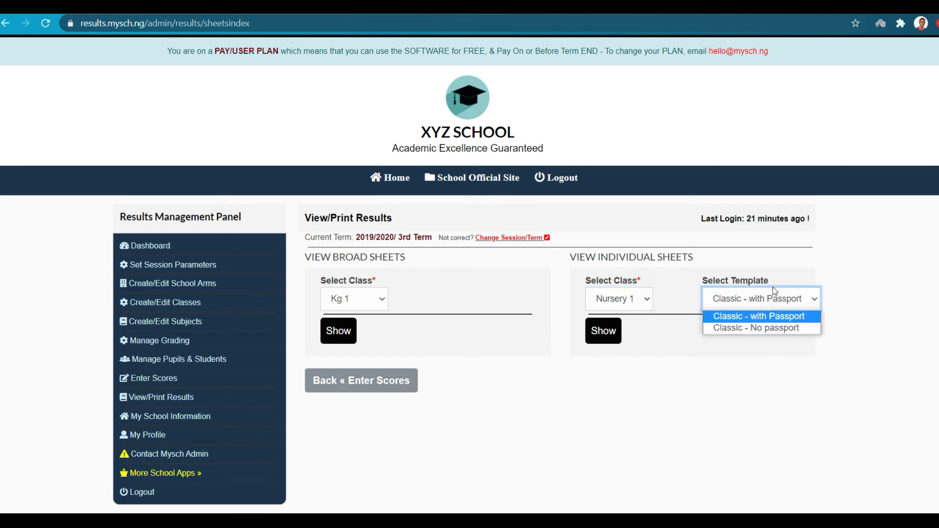
left_click(766, 303)
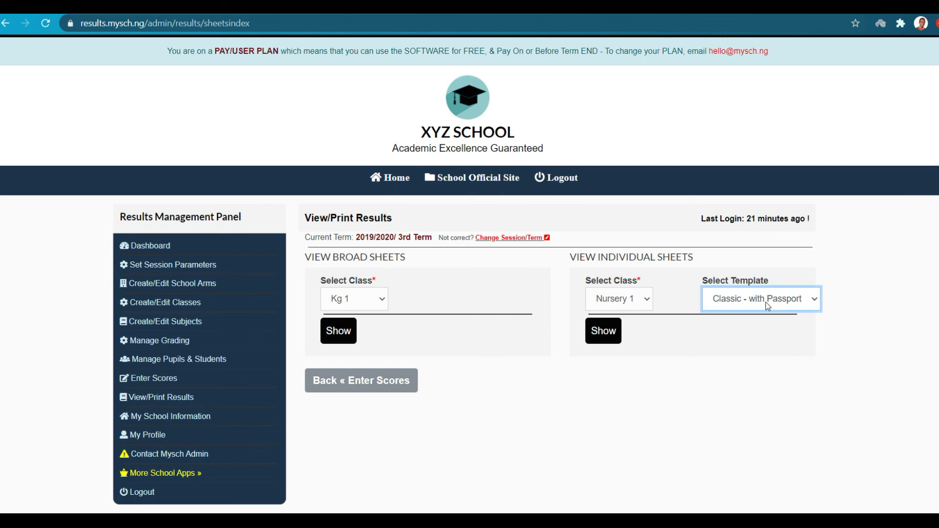
left_click(733, 304)
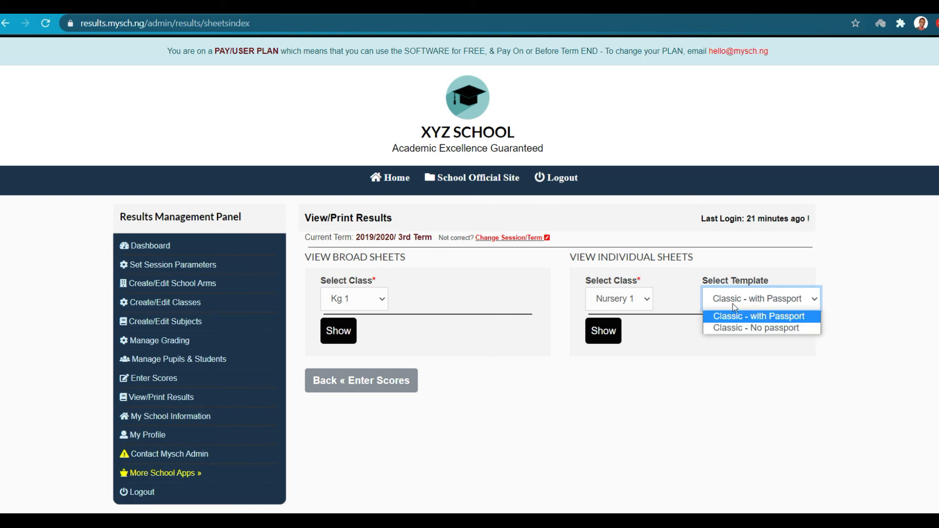
left_click(753, 319)
left_click(605, 339)
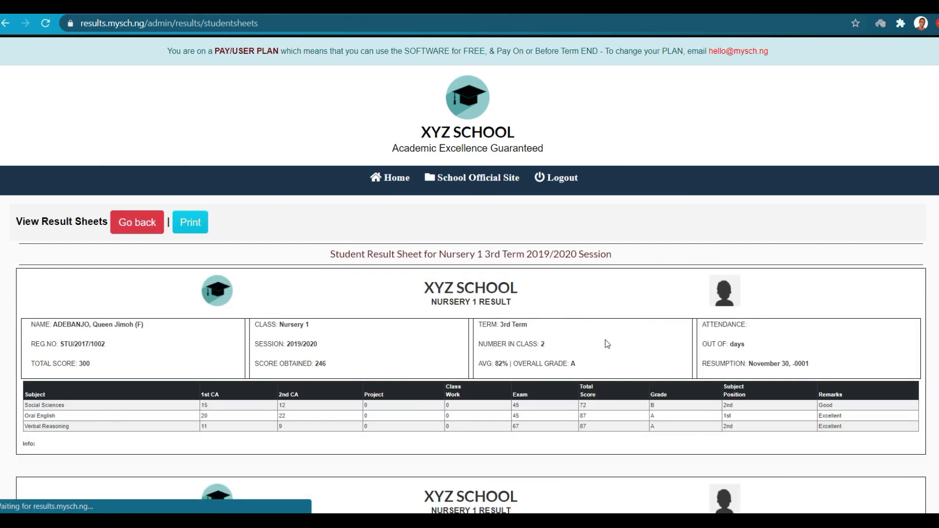
Print-preview the Nursery 1 result sheets (3 pages), cancel, and return to View/Print Results.
scroll(606, 339, "down", 3)
scroll(605, 340, "down", 3)
scroll(605, 340, "up", 4)
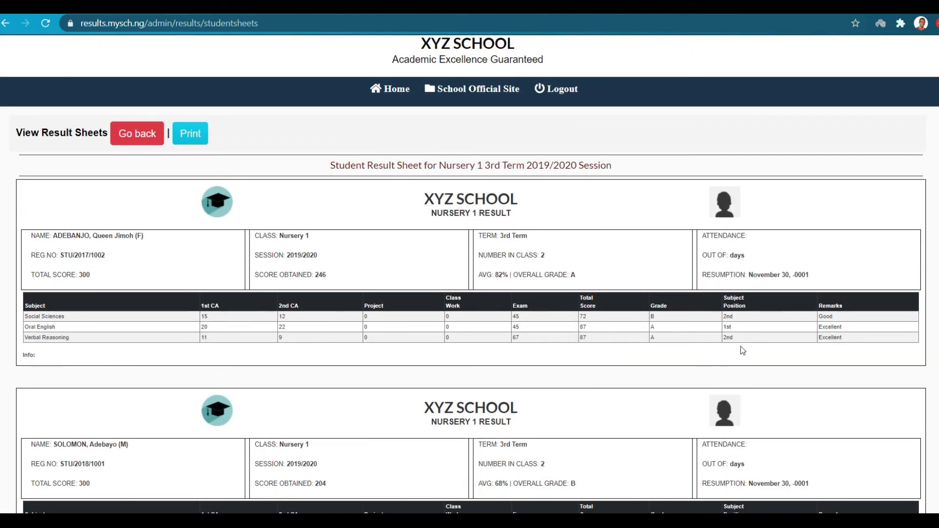
left_click(198, 137)
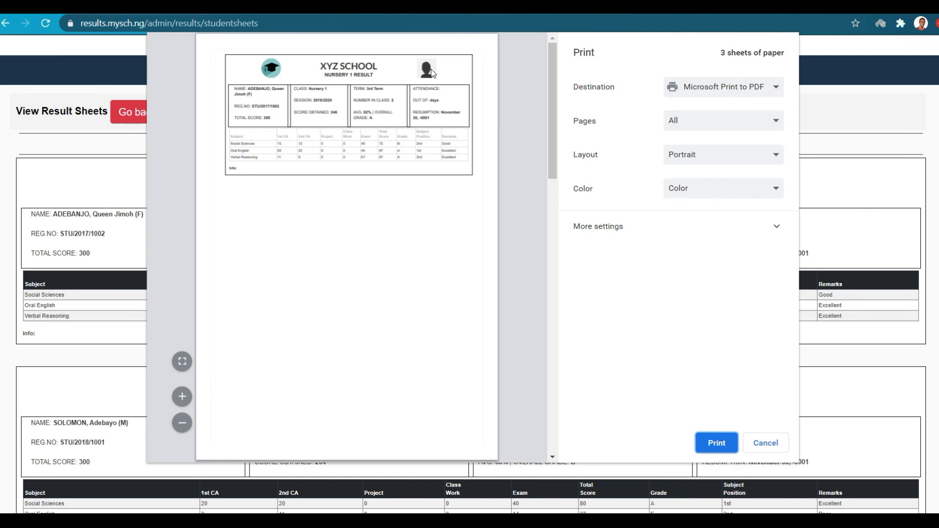
scroll(427, 193, "down", 8)
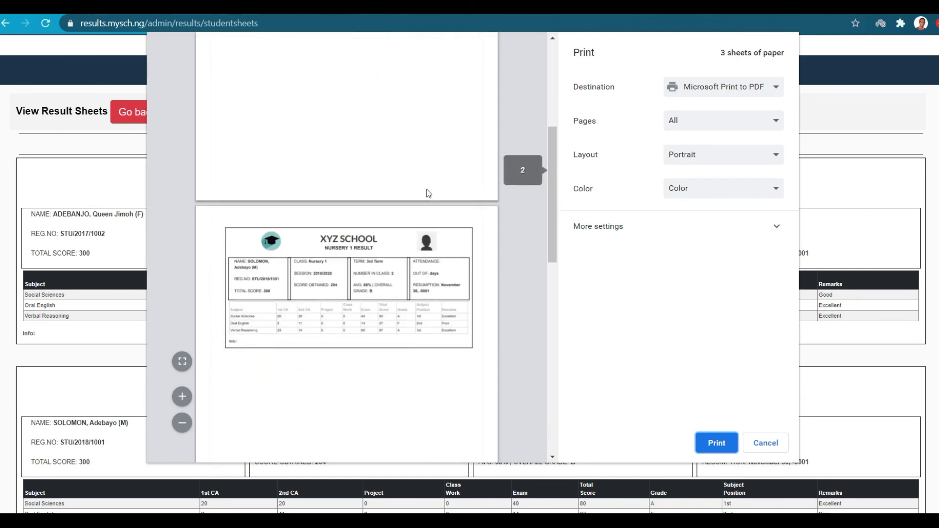
scroll(426, 191, "down", 3)
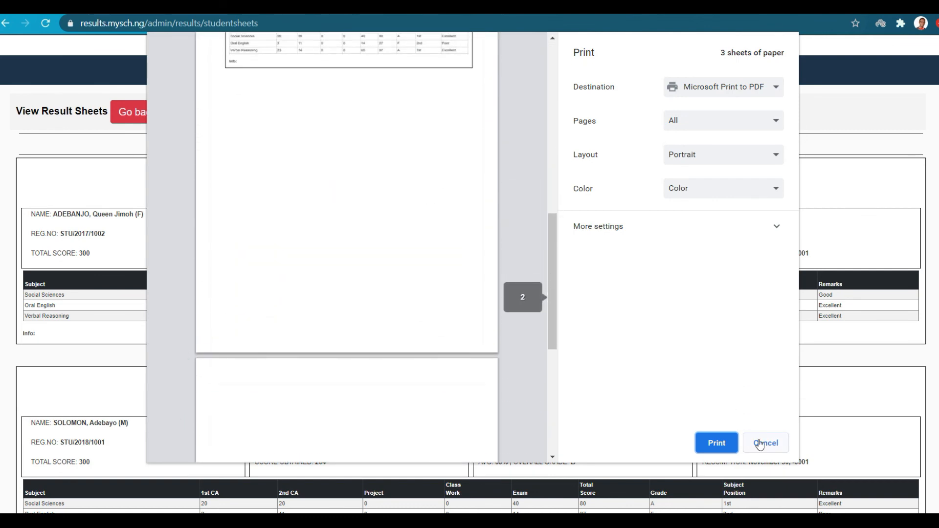
left_click(764, 443)
scroll(95, 128, "up", 3)
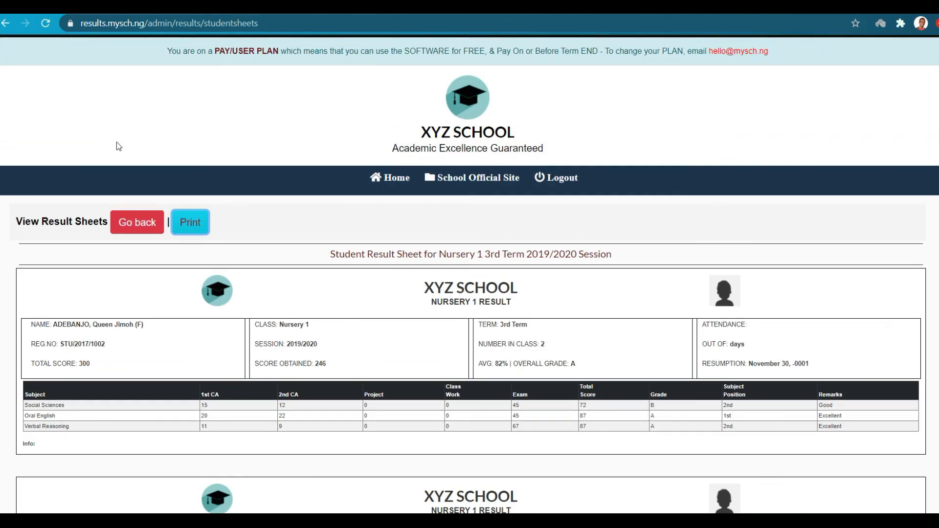
left_click(139, 221)
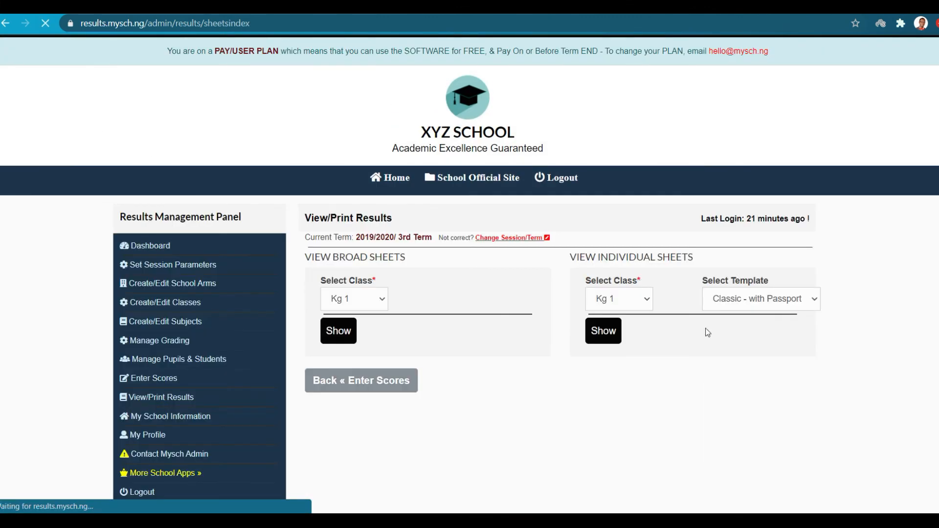
left_click(750, 300)
left_click(755, 328)
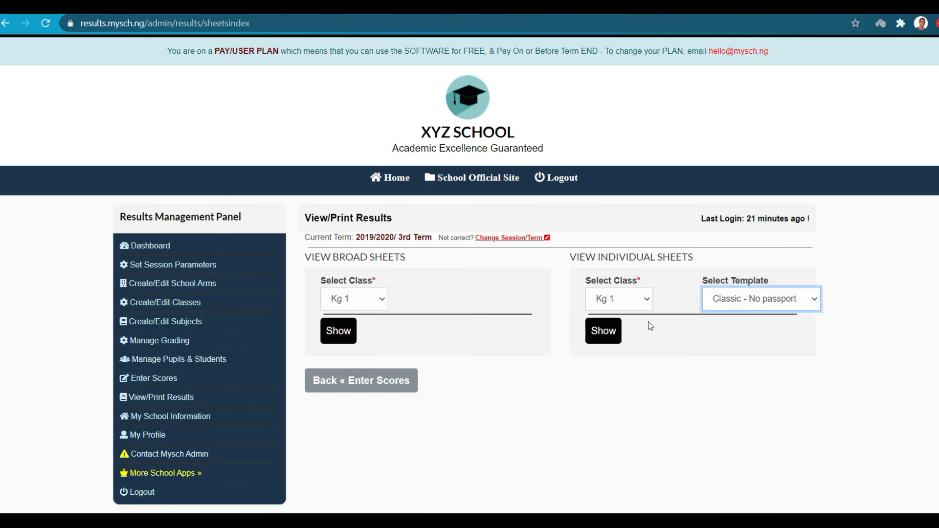
left_click(589, 334)
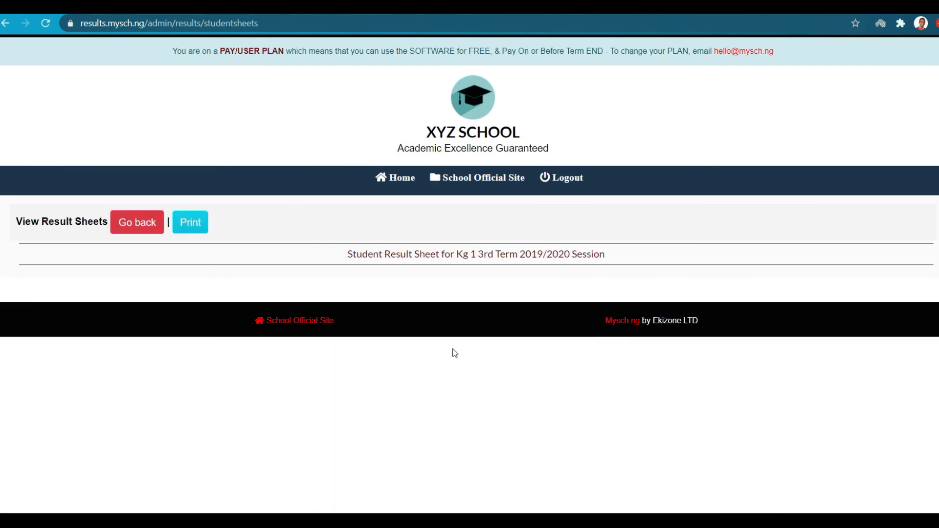
left_click(149, 225)
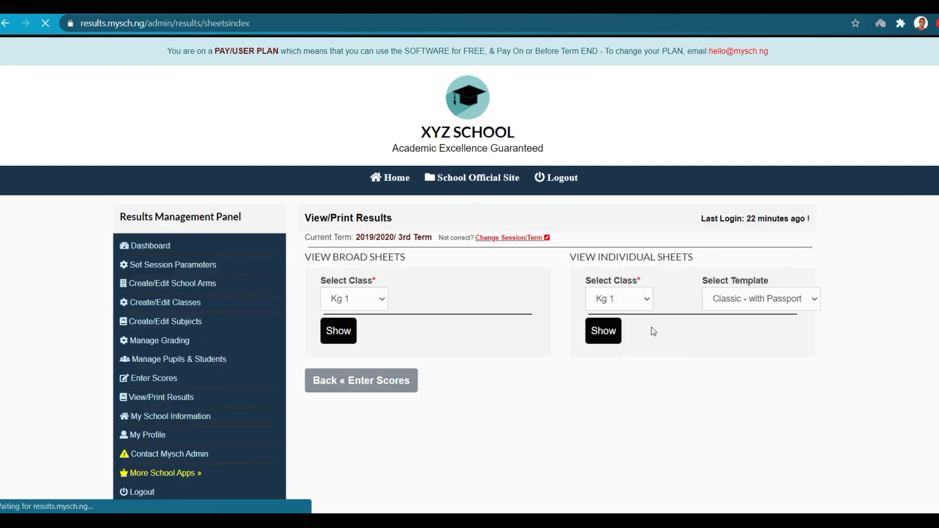
left_click(643, 297)
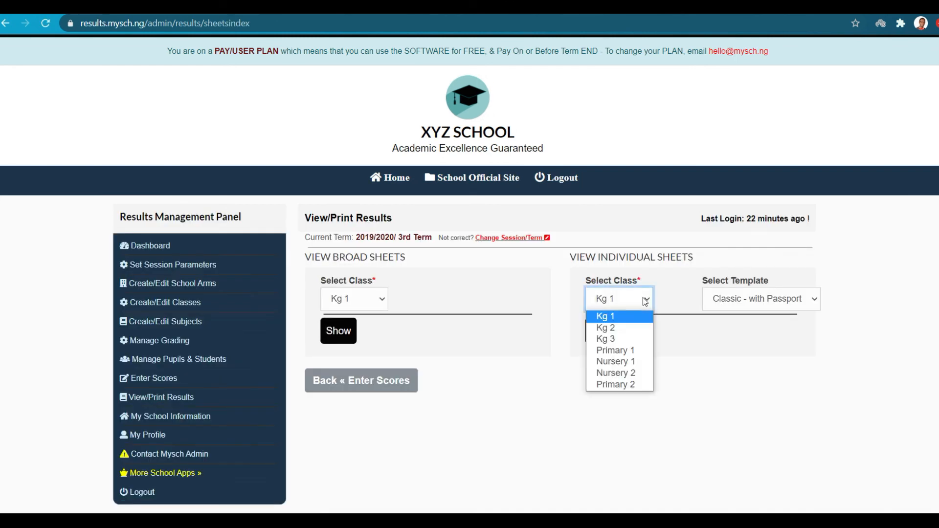
left_click(627, 363)
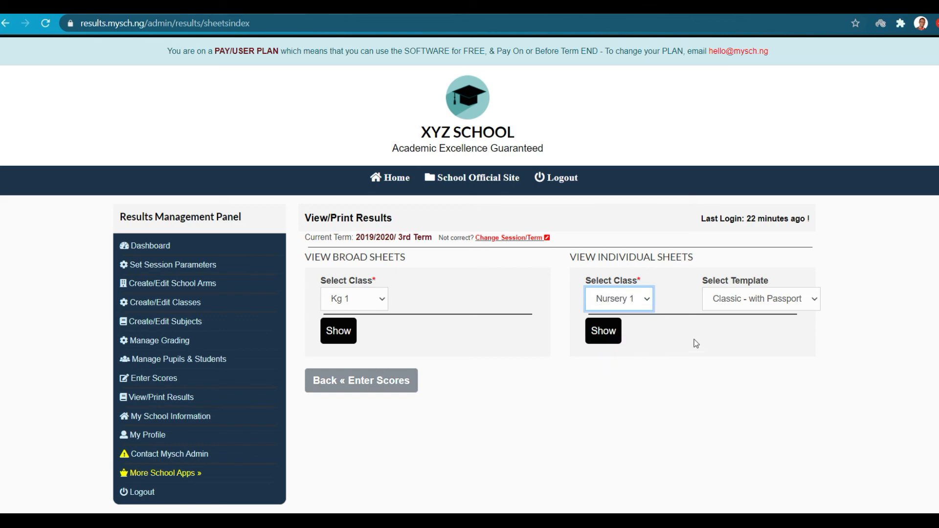
left_click(742, 300)
left_click(738, 331)
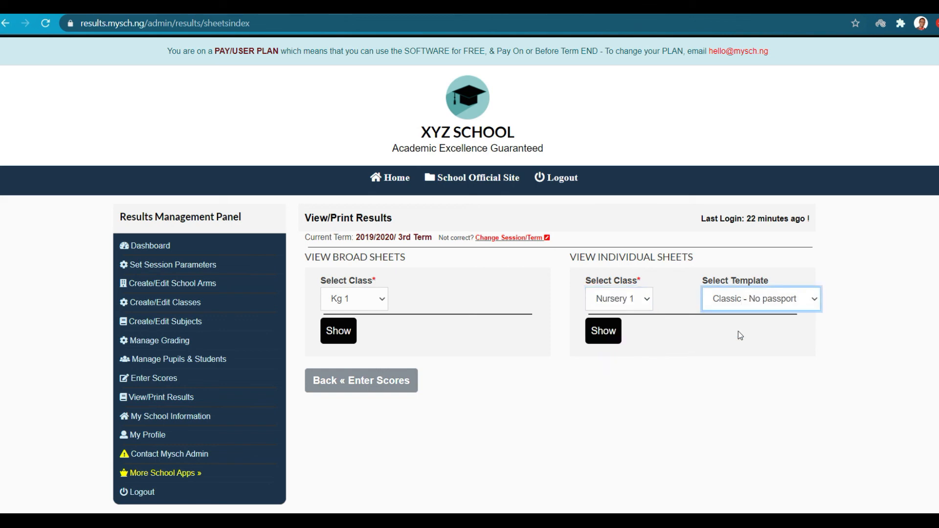
left_click(596, 330)
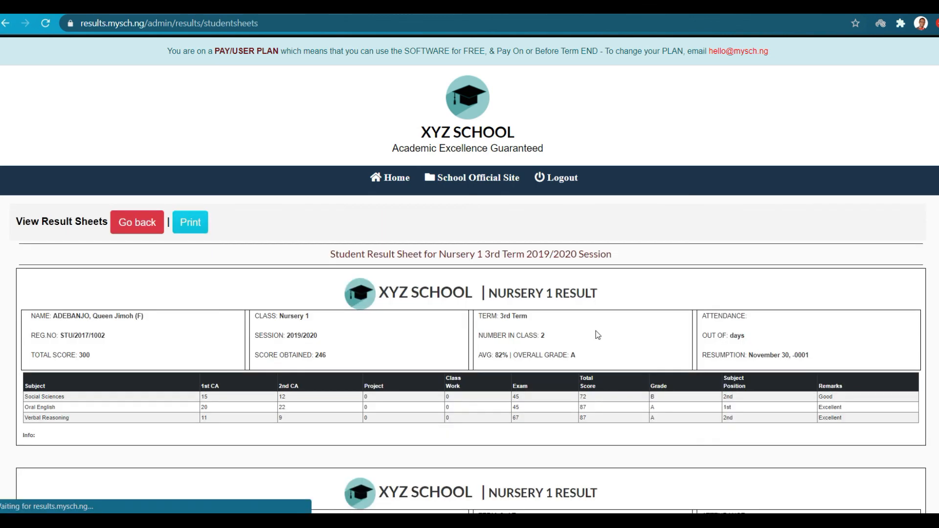
scroll(476, 342, "down", 2)
scroll(476, 342, "down", 3)
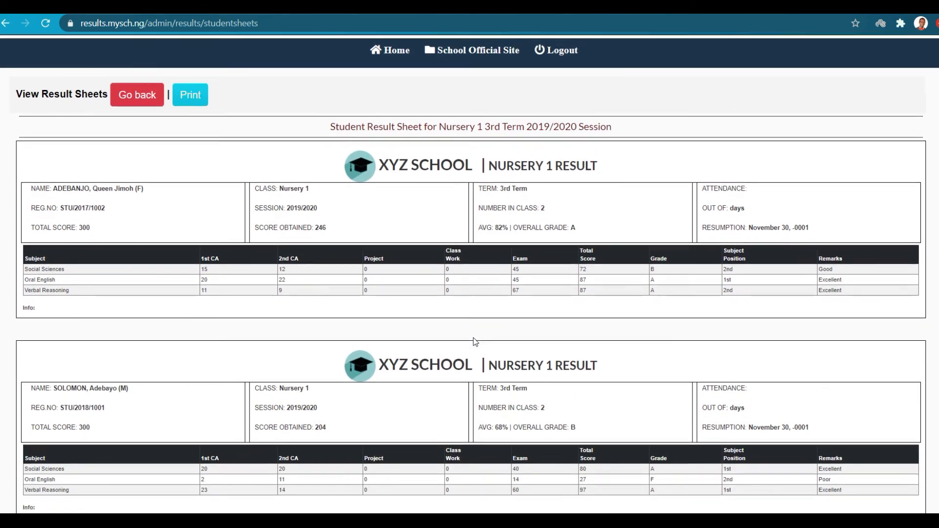
scroll(475, 342, "up", 2)
scroll(475, 342, "up", 3)
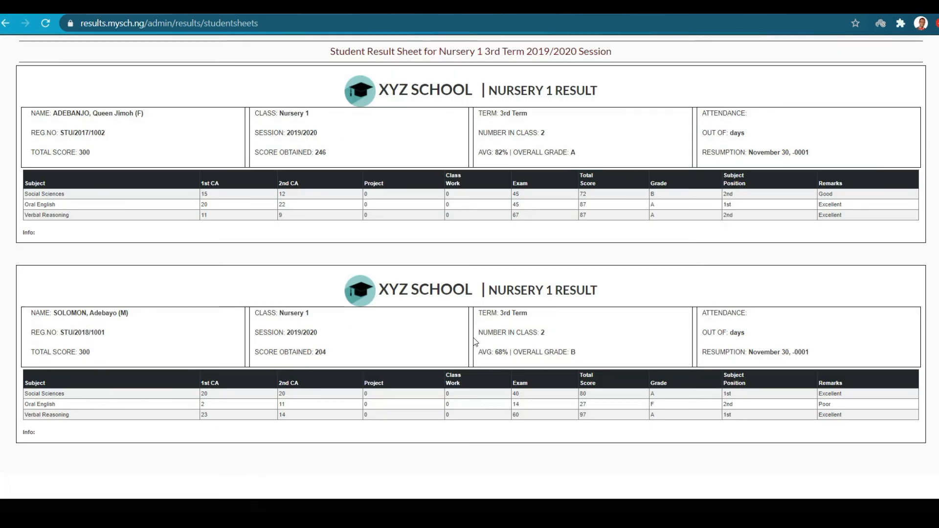
left_click(142, 229)
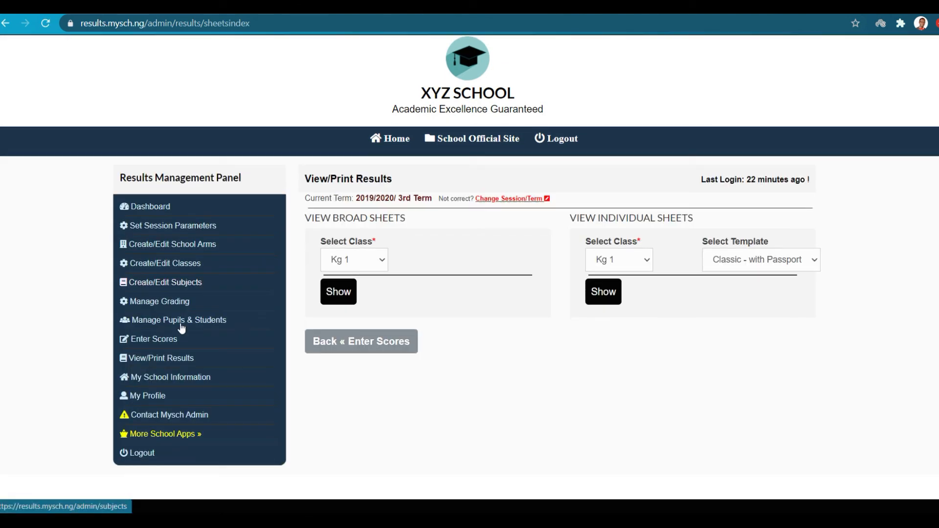
Go to My Profile via My School Information and bring up the Contact Mysch Admin message form.
scroll(190, 338, "down", 1)
left_click(191, 360)
left_click(307, 354)
left_click(147, 435)
scroll(423, 345, "down", 2)
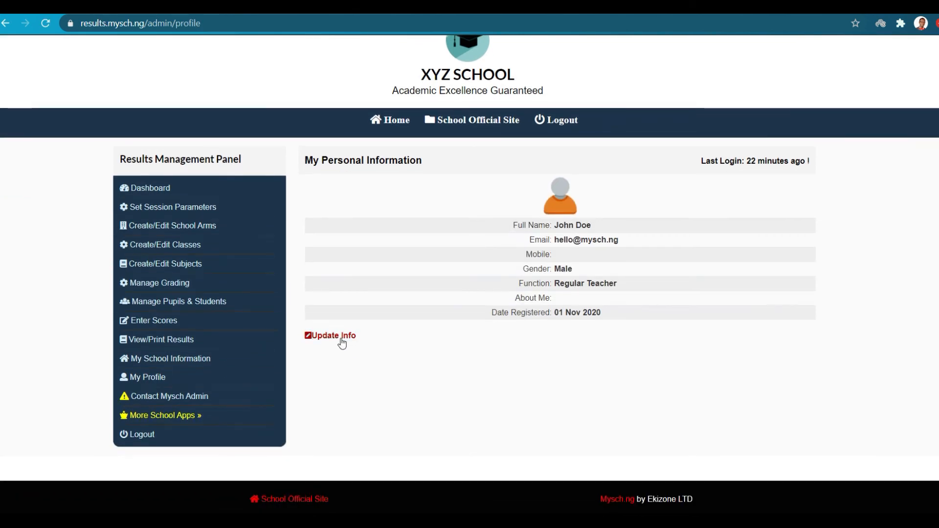
left_click(163, 397)
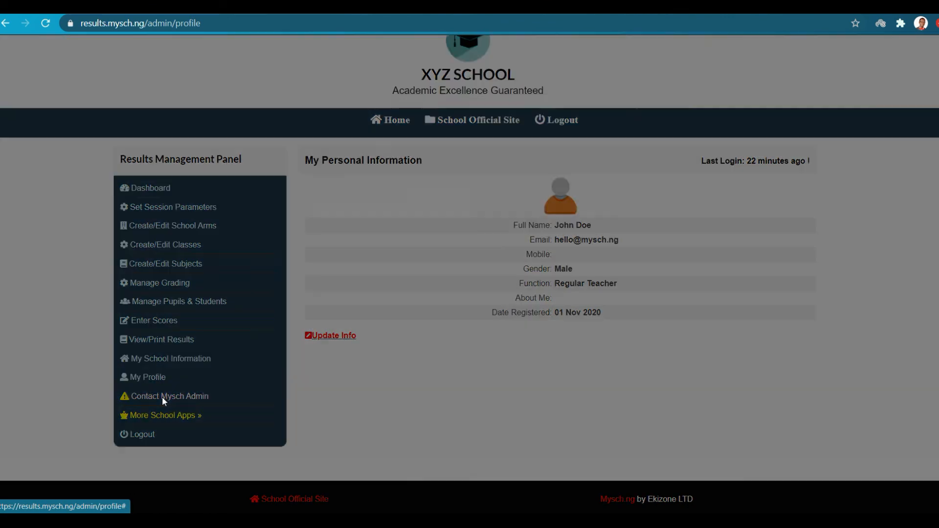
left_click(373, 144)
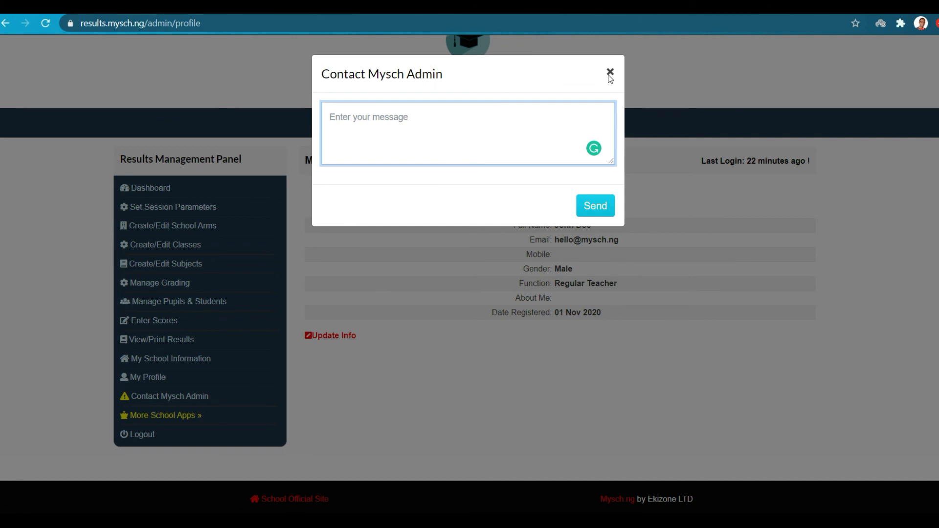
Send the admin 'hello admin, help me fix this issue', close the form, and log out.
type("hello admi")
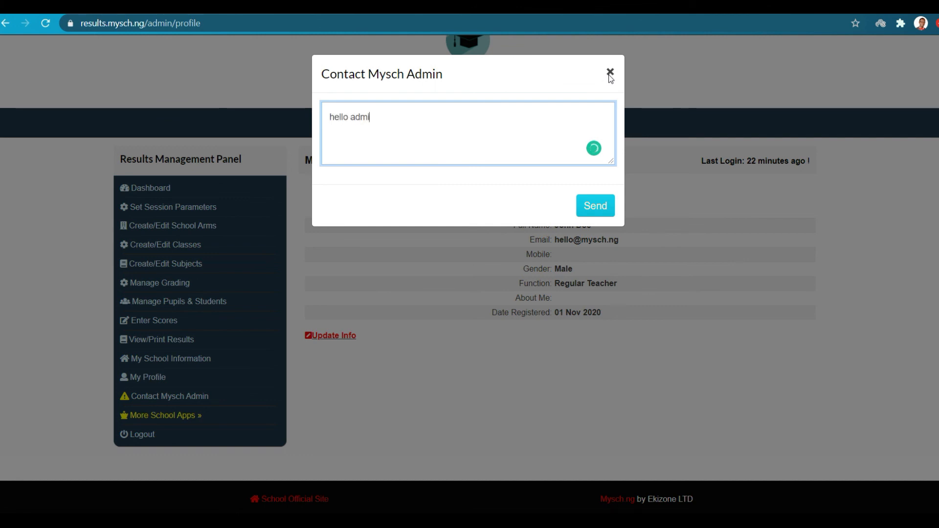
type("n, hel")
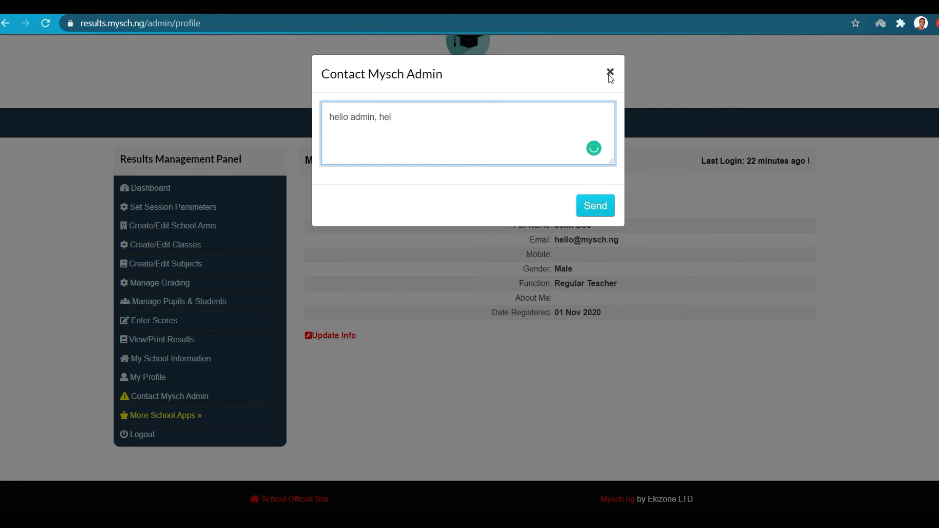
type("p me fix this issue")
left_click(599, 204)
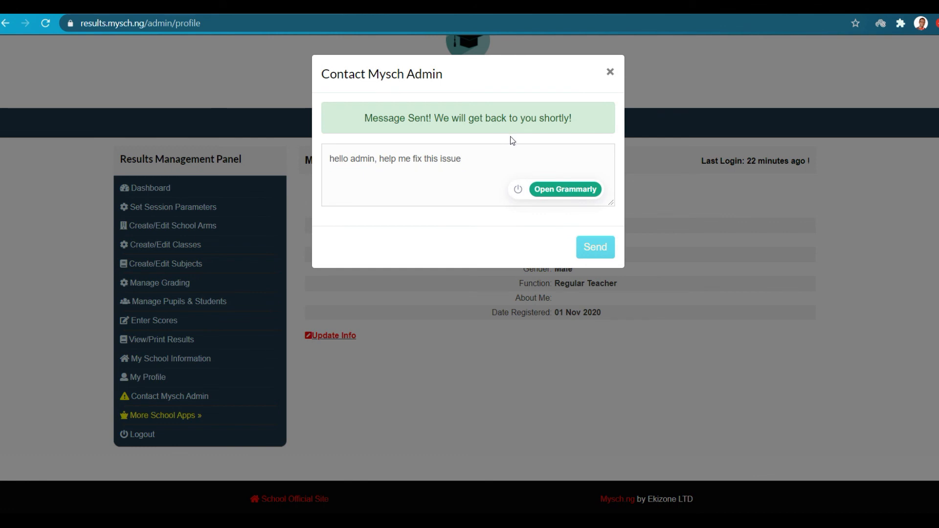
left_click(610, 72)
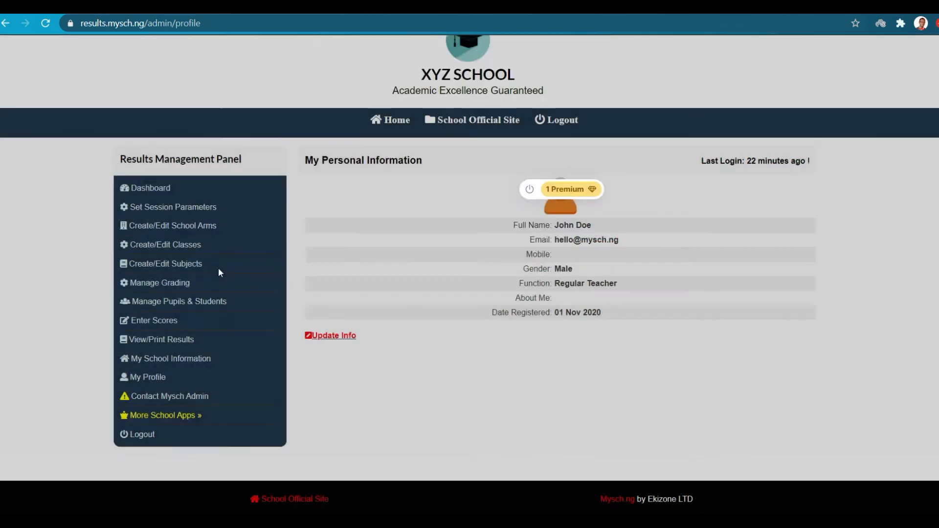
left_click(143, 436)
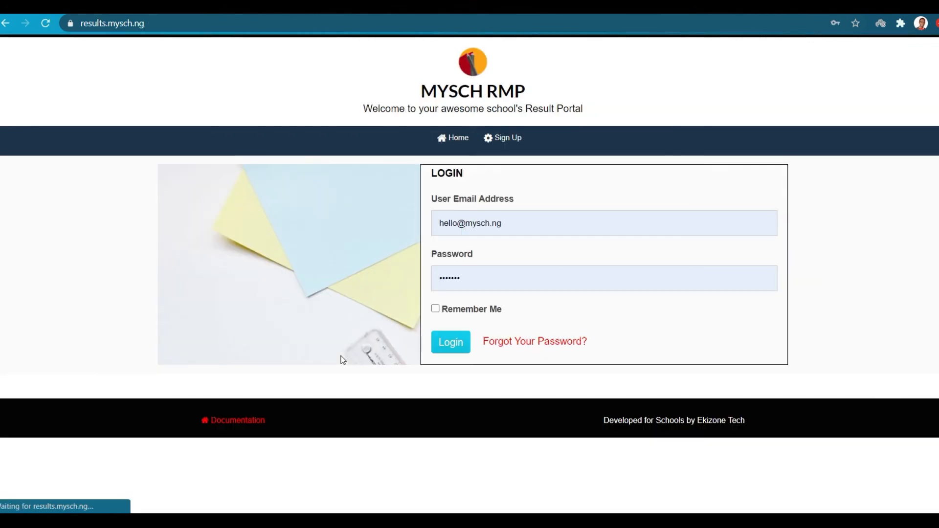